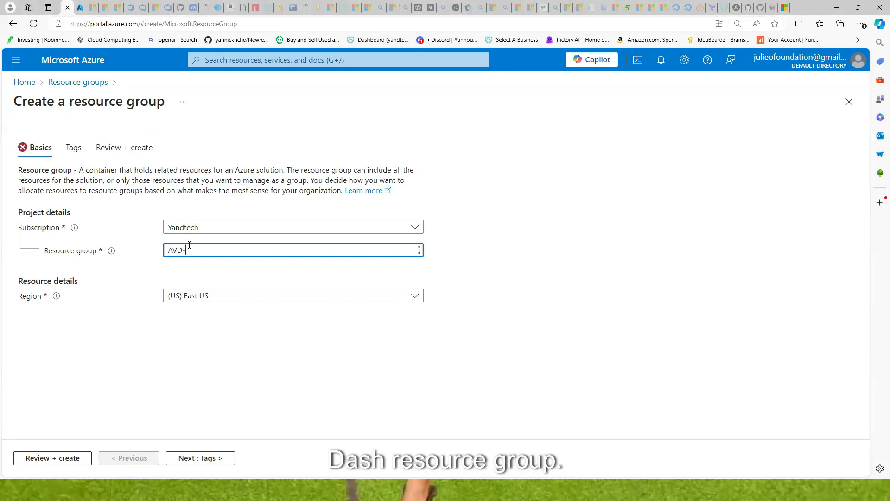
# Create resource group AVD-RG through Tags and Review + create, then dismiss the success notice
pyautogui.write('RG')
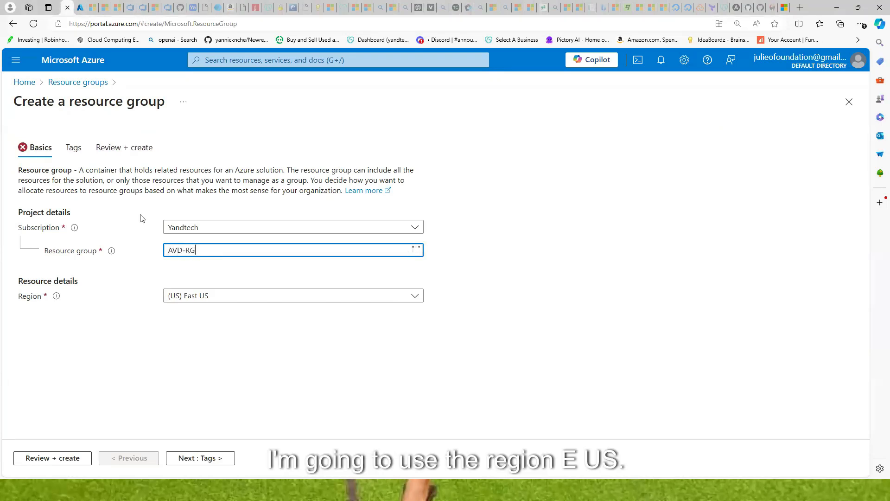
pyautogui.click(186, 459)
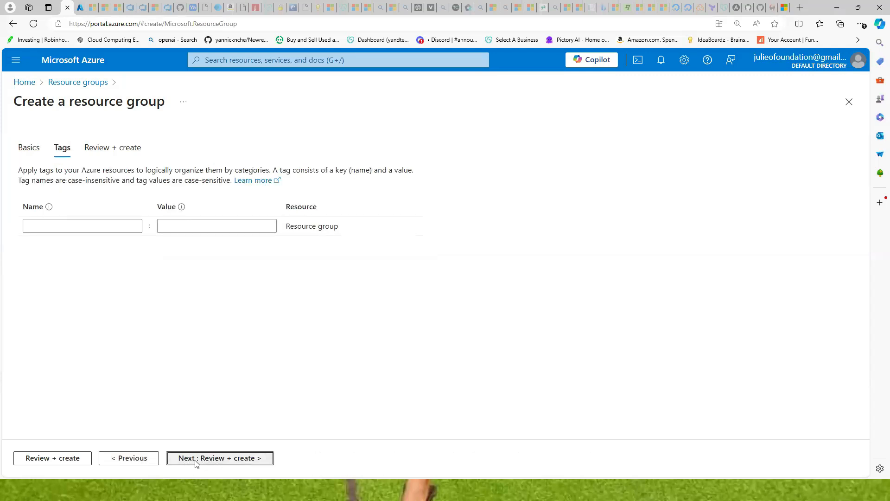
pyautogui.click(195, 464)
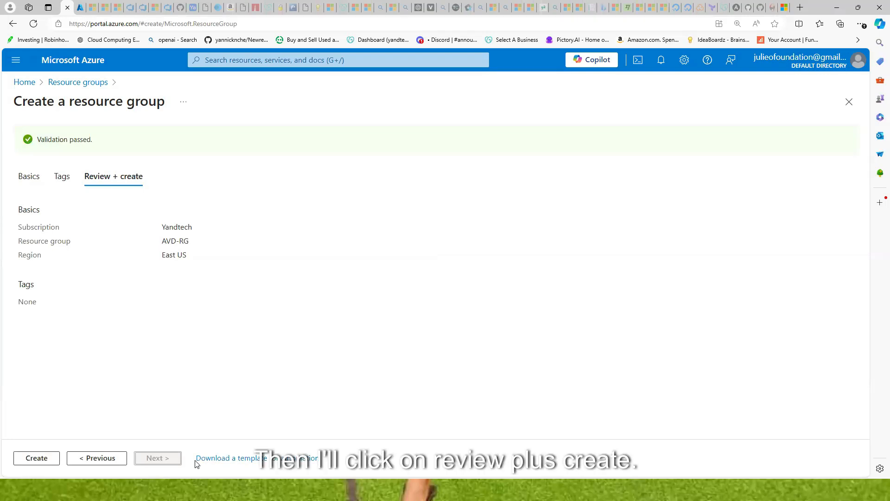
pyautogui.click(41, 458)
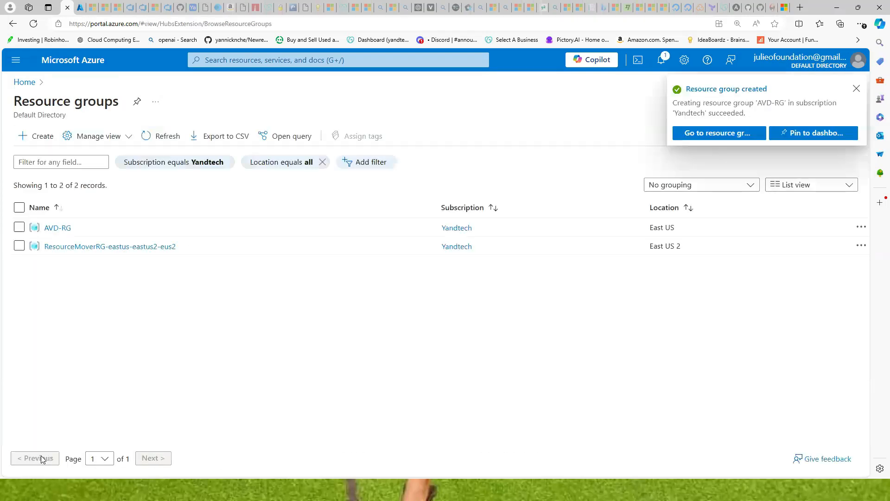
pyautogui.click(857, 89)
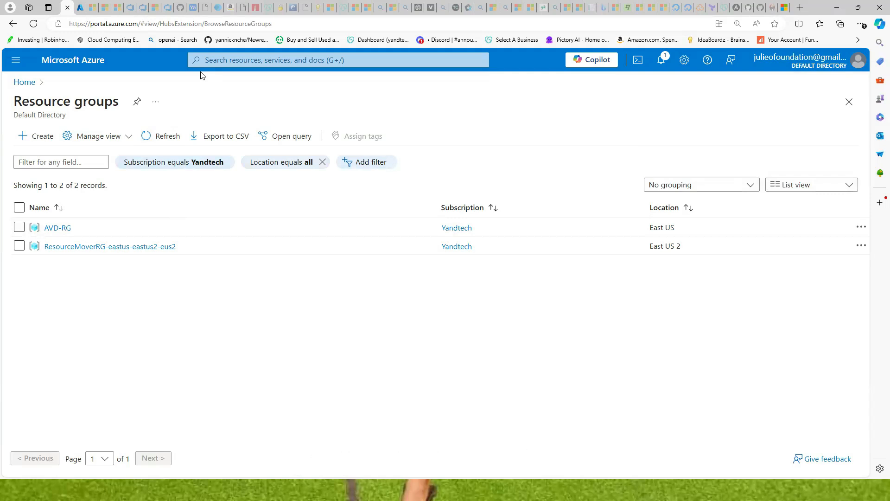
# Open the Virtual networks service and start creating a new virtual network
pyautogui.click(212, 61)
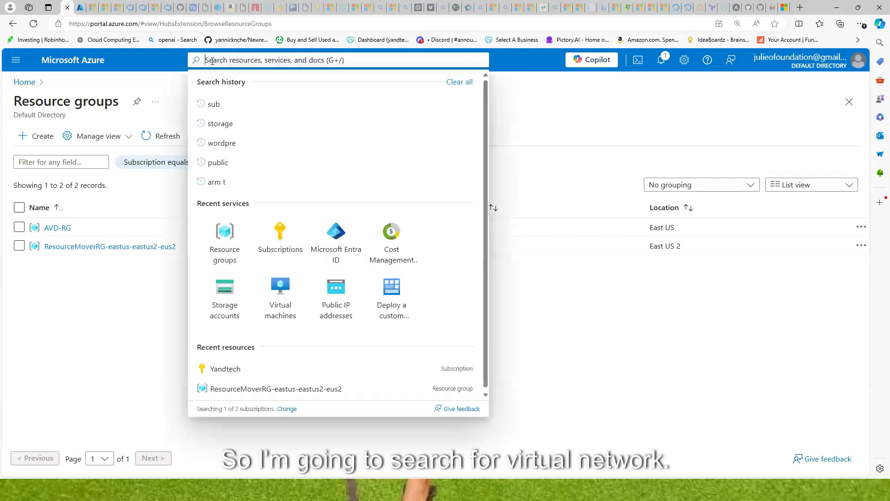
pyautogui.write('vi')
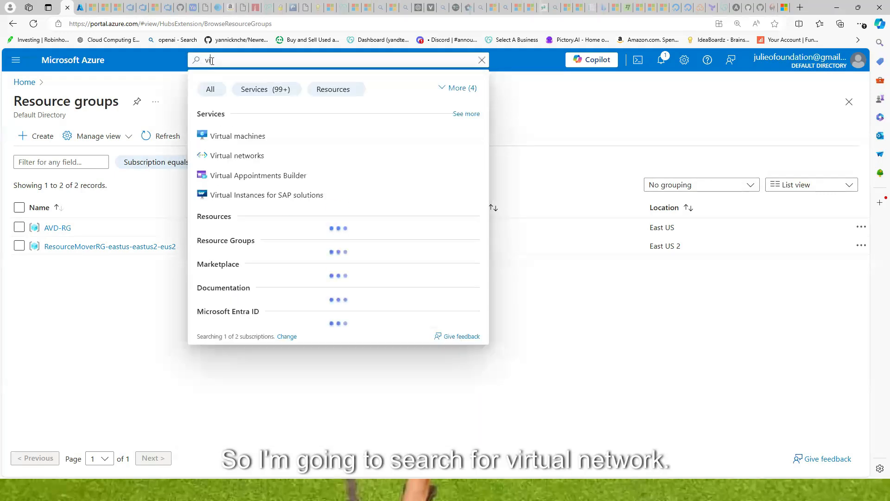
pyautogui.write('rtual ne')
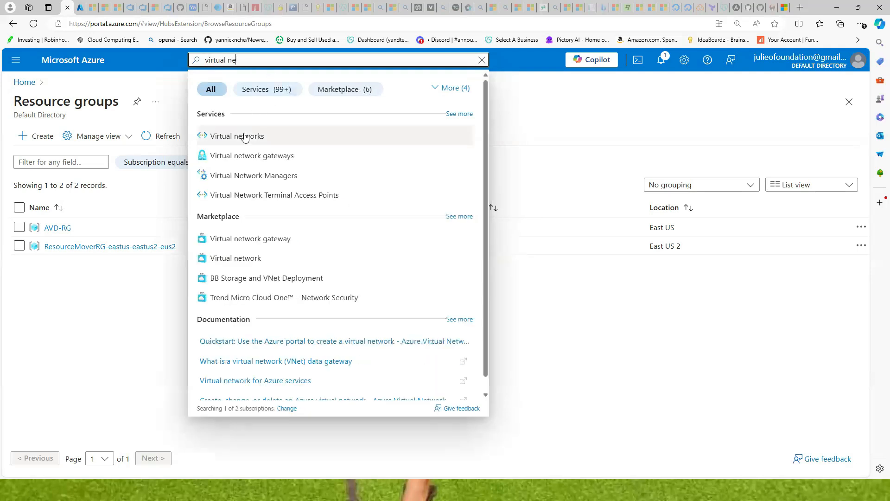
pyautogui.click(243, 136)
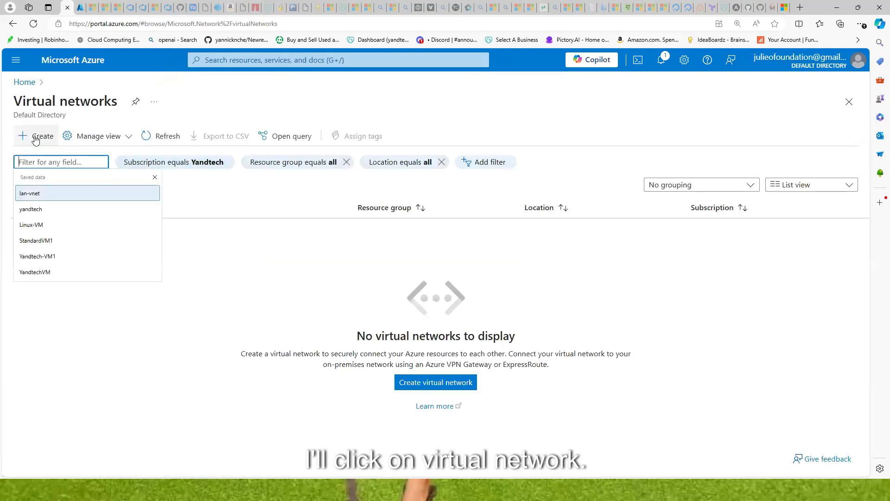
pyautogui.click(41, 137)
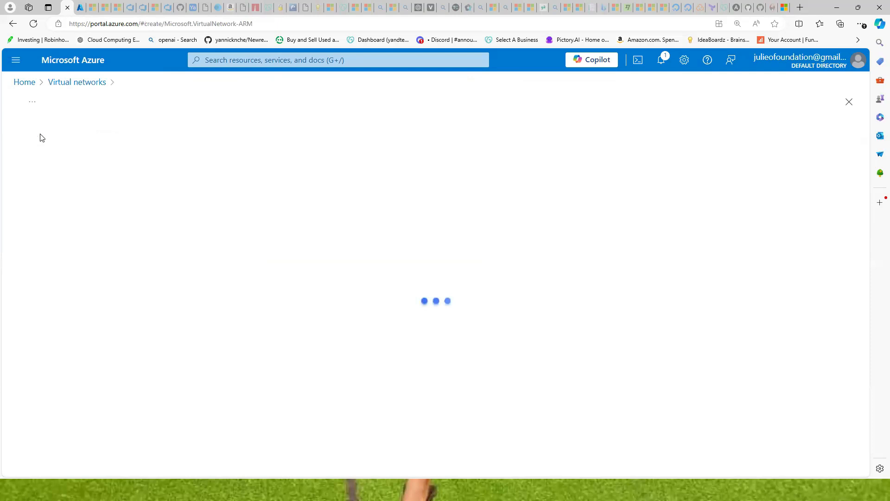
# Put the network in AVD-RG, name it AVD-vnet in East US, and continue to Security
pyautogui.scroll(-1, 218, 259)
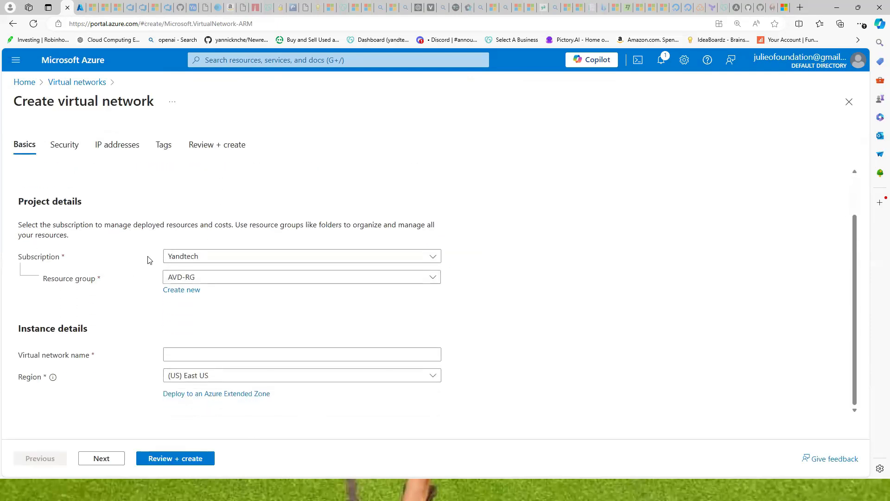
pyautogui.click(245, 279)
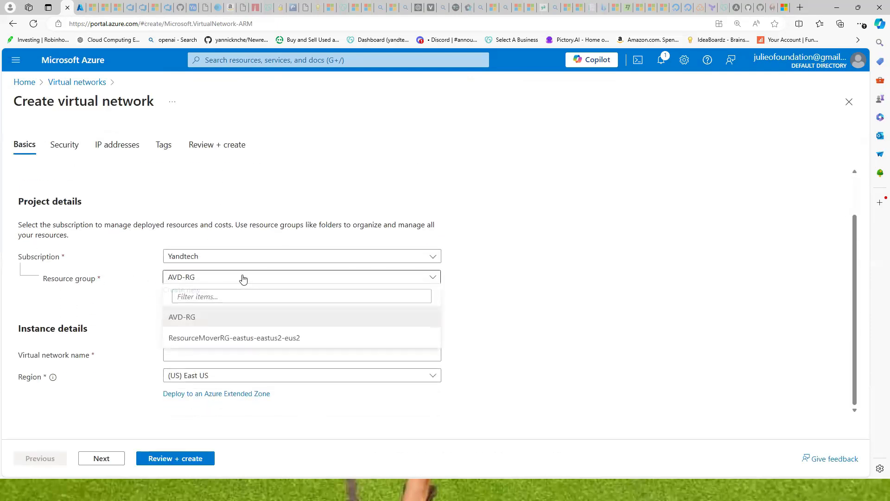
pyautogui.click(187, 318)
pyautogui.click(191, 348)
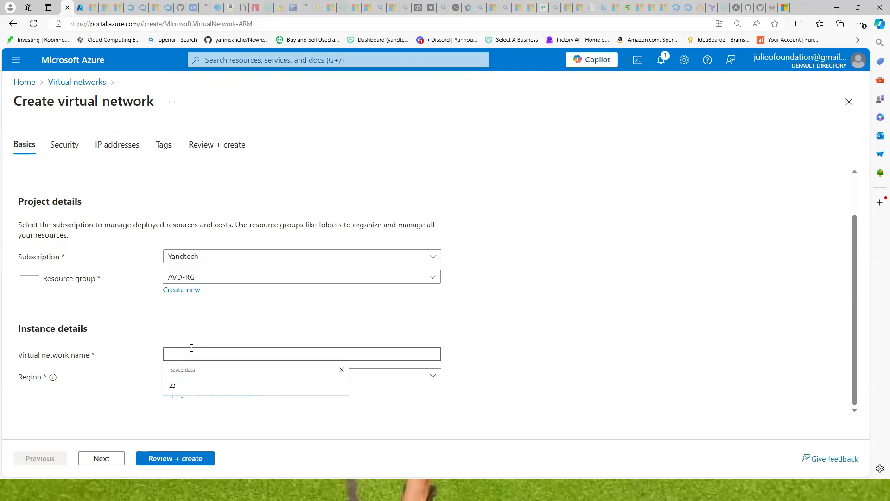
pyautogui.write('AVD-vnet')
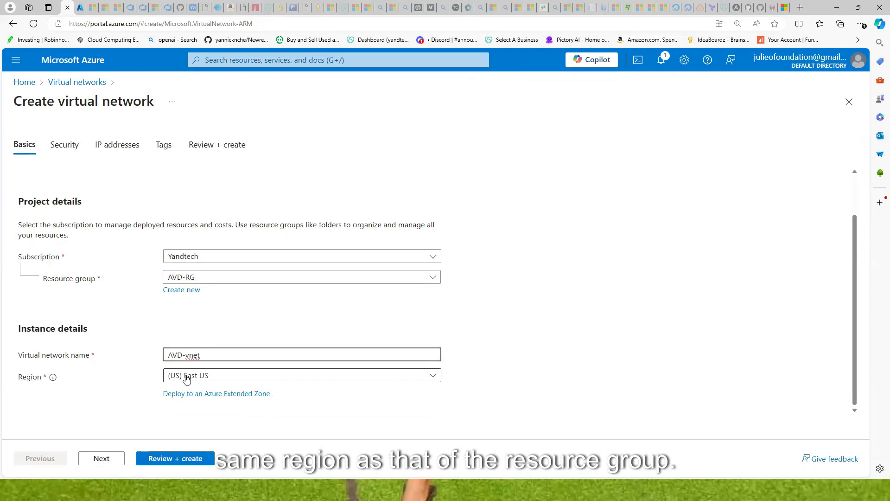
pyautogui.click(102, 459)
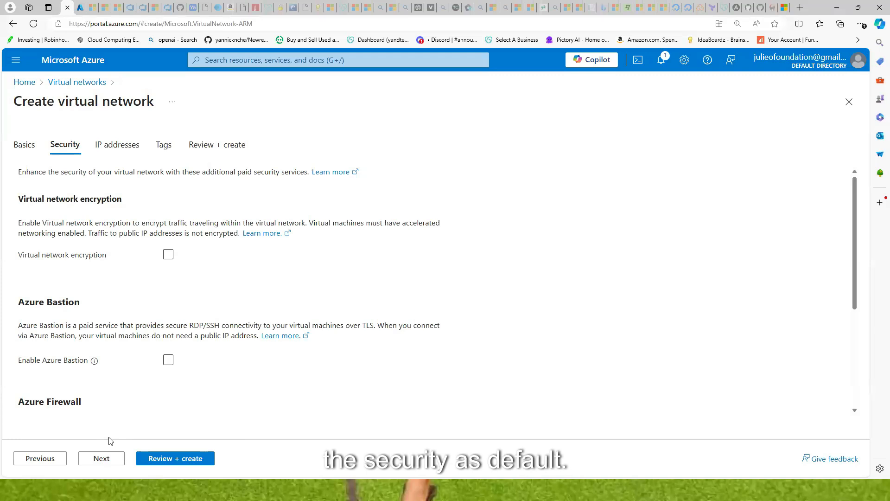
# Skip the Security options unchanged to reach the 10.0.0.0/16 IP addresses step
pyautogui.click(103, 459)
pyautogui.scroll(-1, 123, 274)
pyautogui.scroll(1, 116, 286)
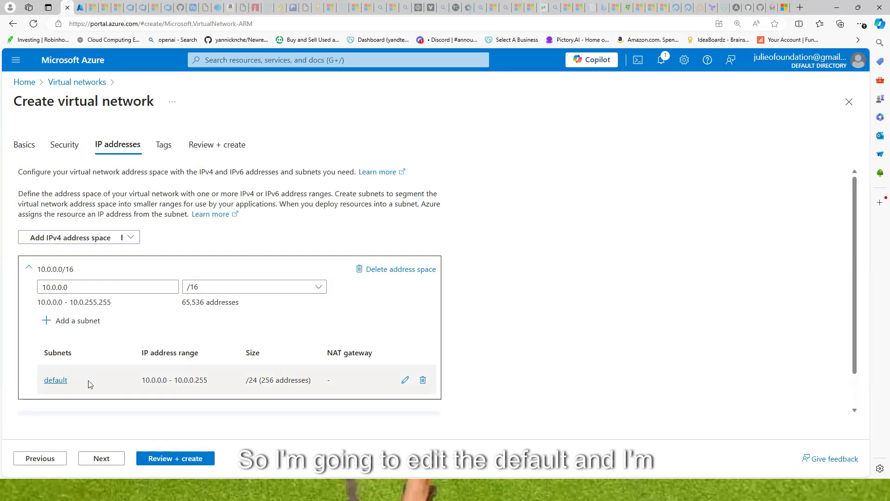
# Rename the default 10.0.0.0/24 subnet to AVD-subnet and save it
pyautogui.click(406, 380)
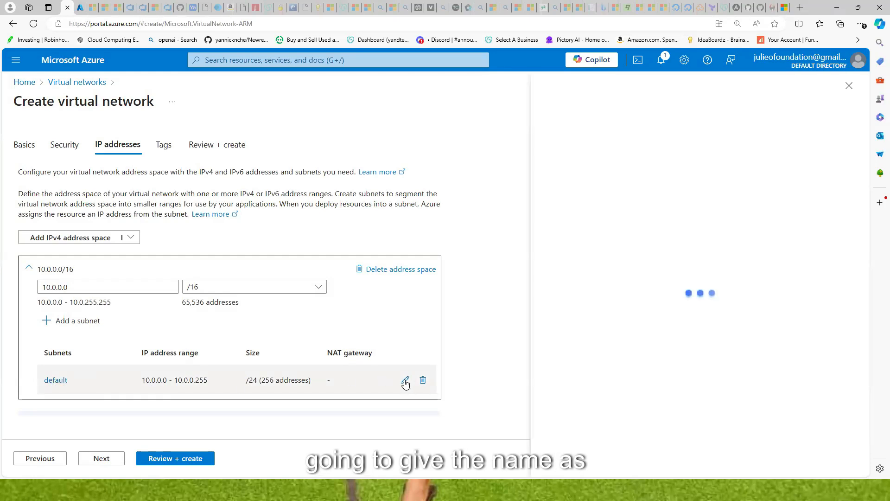
pyautogui.click(571, 177)
pyautogui.doubleClick(551, 179)
pyautogui.write('AVD-s')
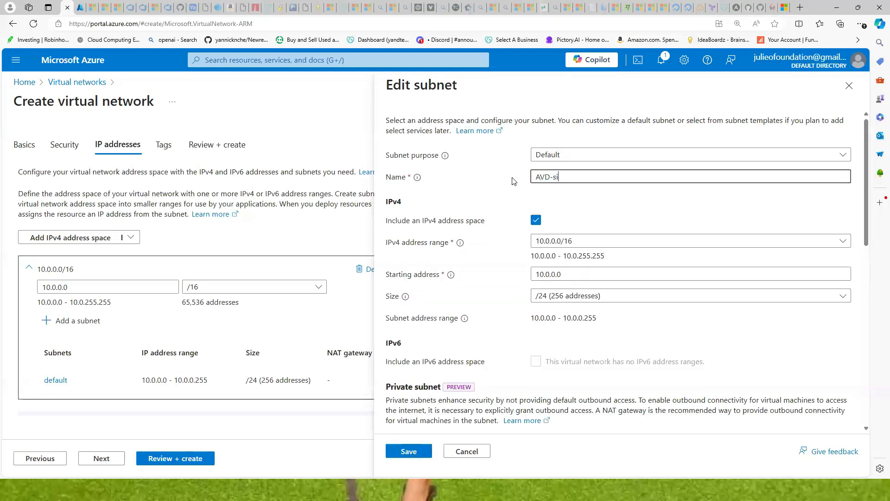
pyautogui.write('ubnet')
pyautogui.press('Tab')
pyautogui.click(408, 454)
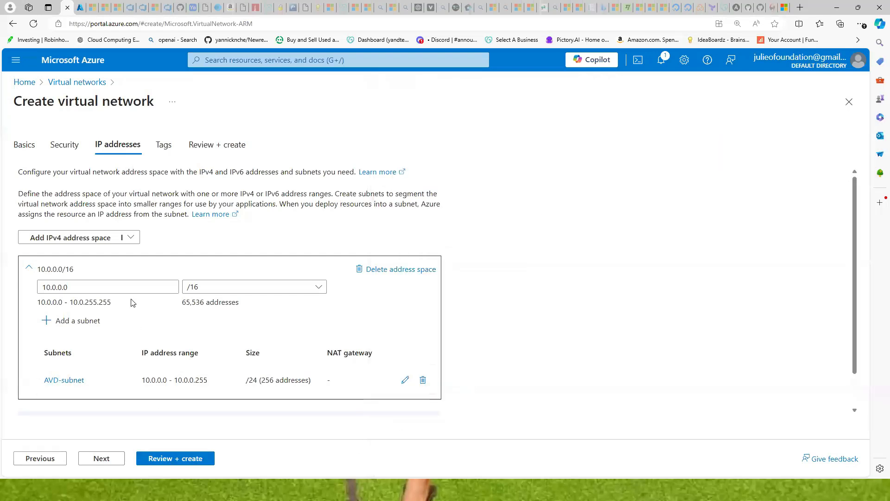
# Pass through Tags and validation, then create the AVD-vnet network
pyautogui.click(108, 459)
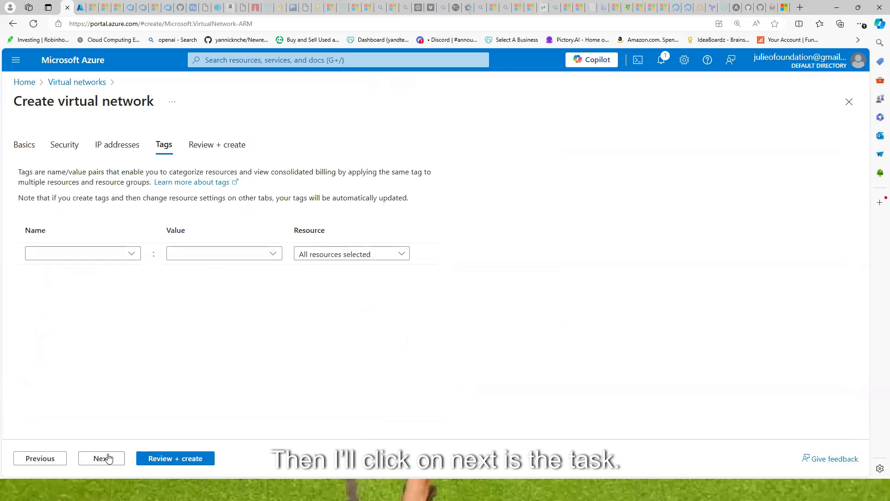
pyautogui.click(108, 457)
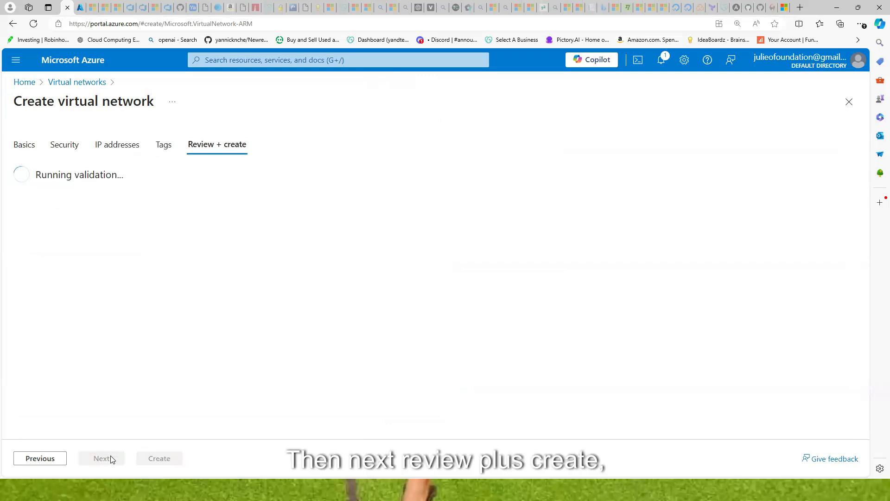
pyautogui.click(159, 458)
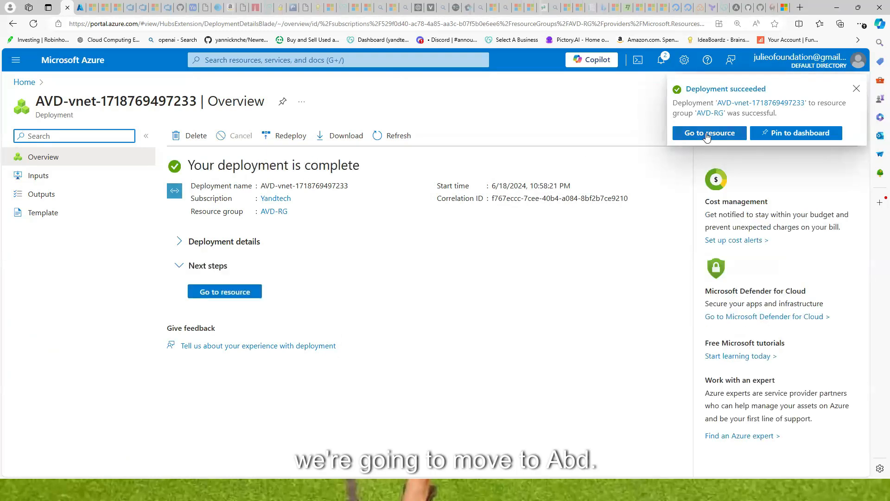
# Check AVD-vnet's 10.0.0.0/16 address space and its AVD-subnet subnet
pyautogui.click(705, 135)
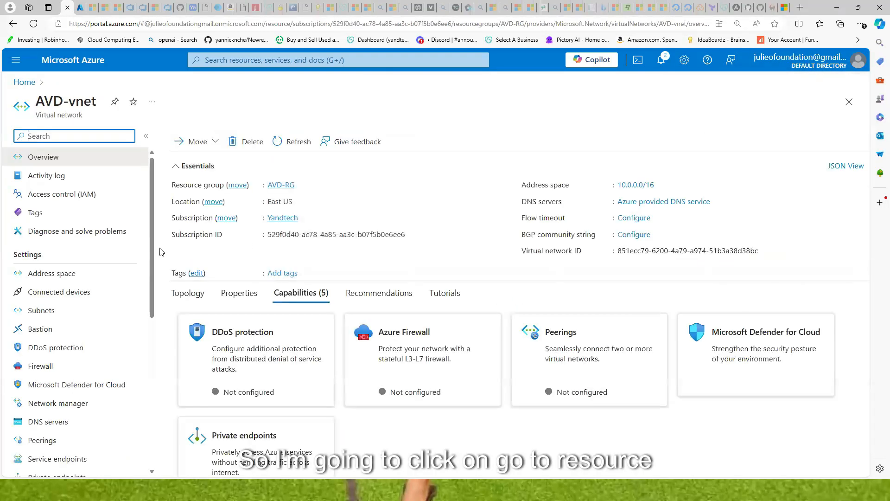
pyautogui.click(56, 278)
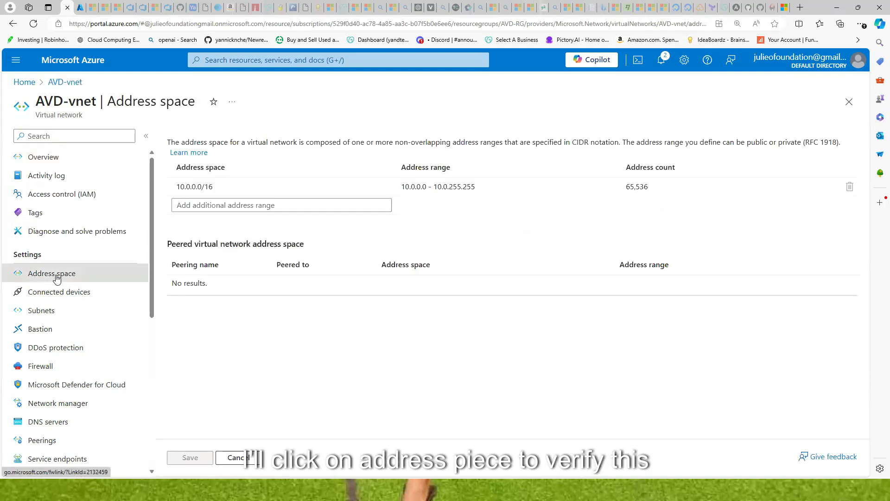
pyautogui.click(168, 189)
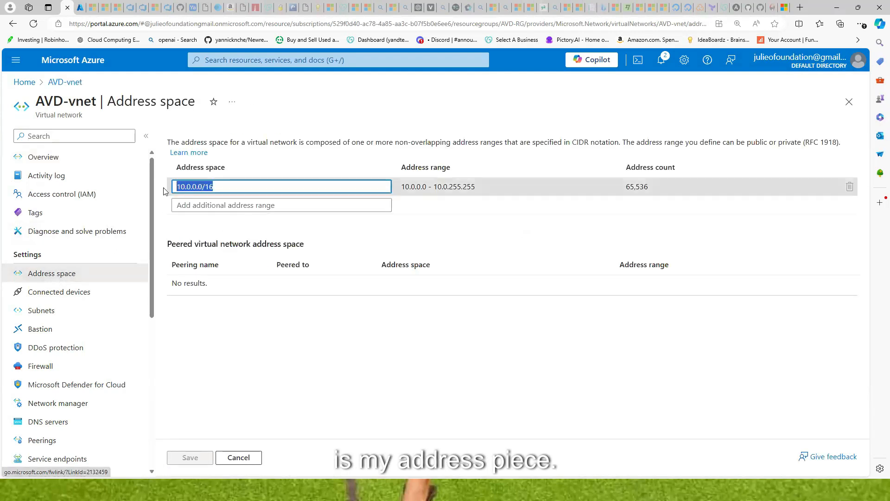
pyautogui.click(48, 309)
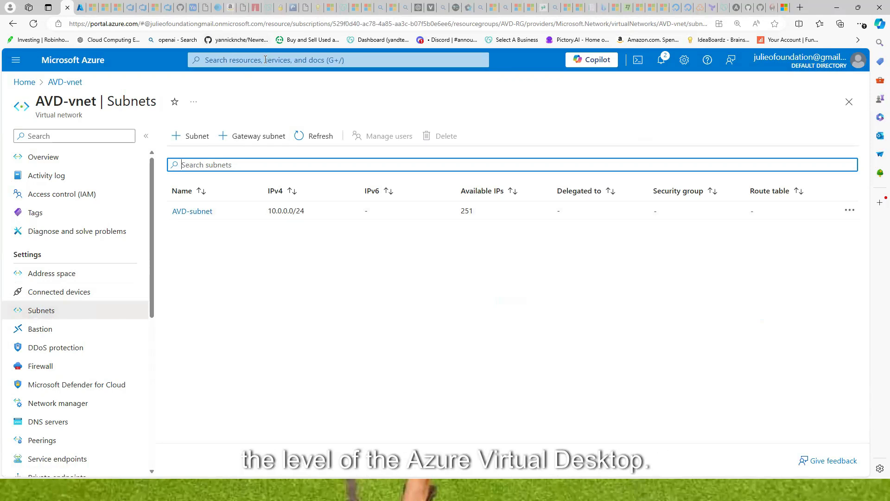
# Search for 'azure virtual desktop' and open the Azure Virtual Desktop service
pyautogui.write('a')
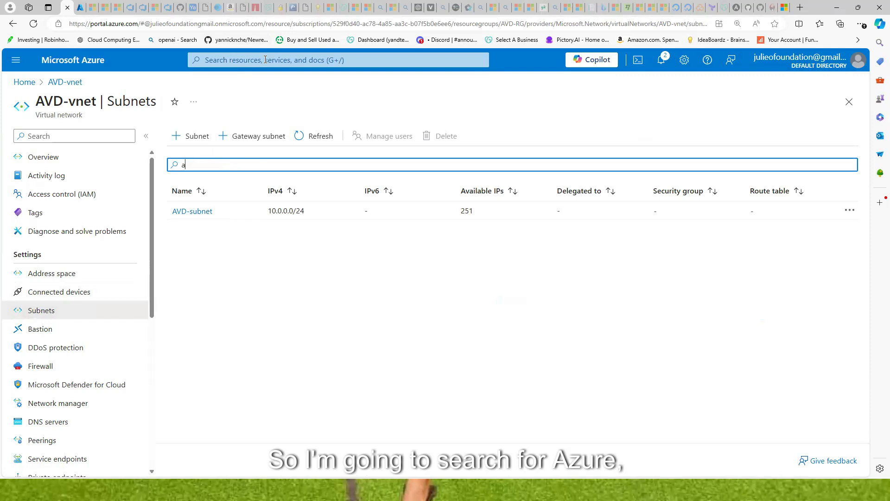
pyautogui.write('zure c')
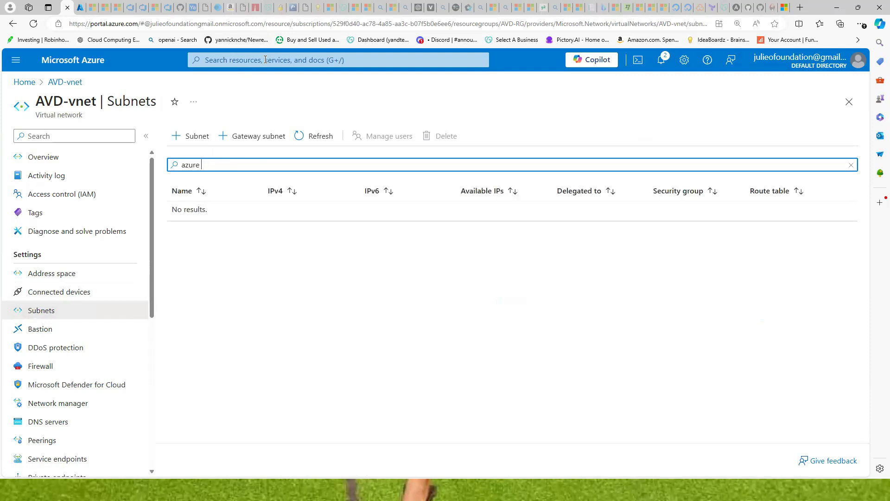
pyautogui.click(265, 60)
pyautogui.write('azure')
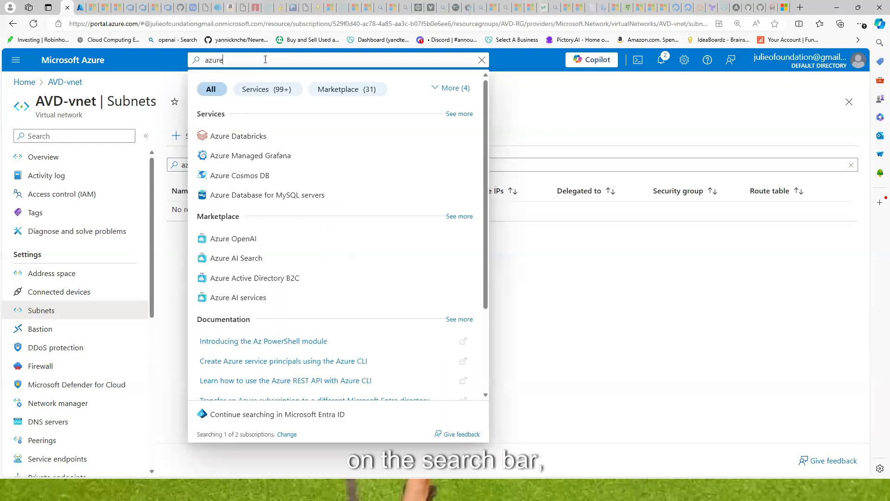
pyautogui.write(' virtu')
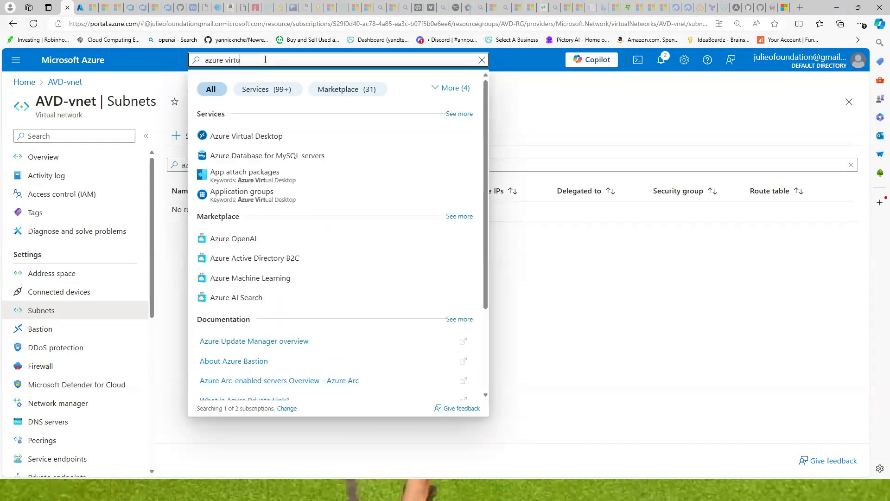
pyautogui.write('al des')
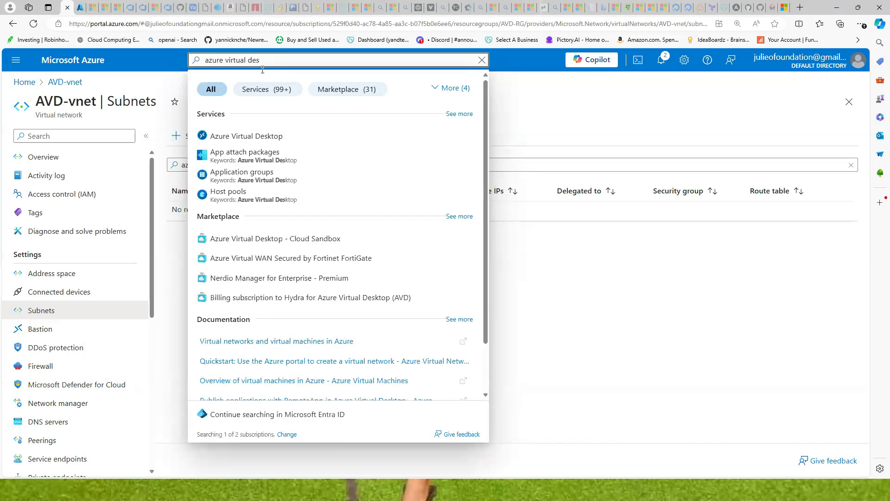
pyautogui.click(239, 136)
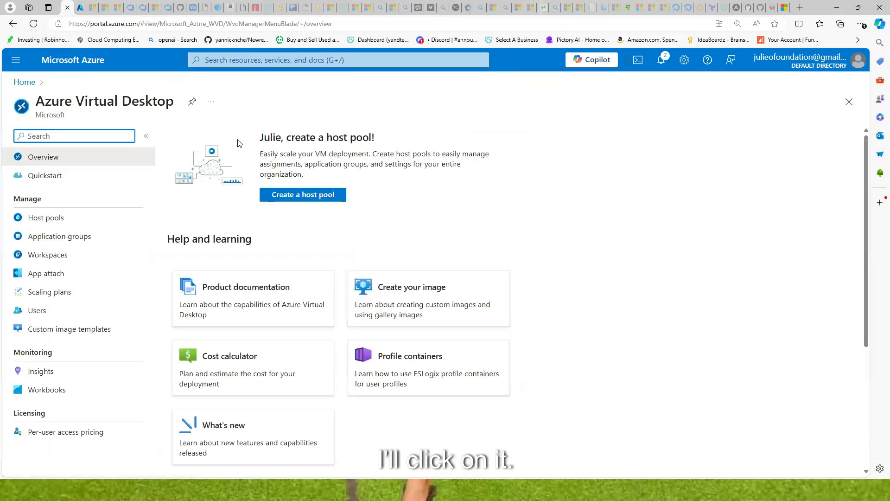
# Start a new host pool named yandtech-hp in resource group AVD-RG
pyautogui.click(53, 220)
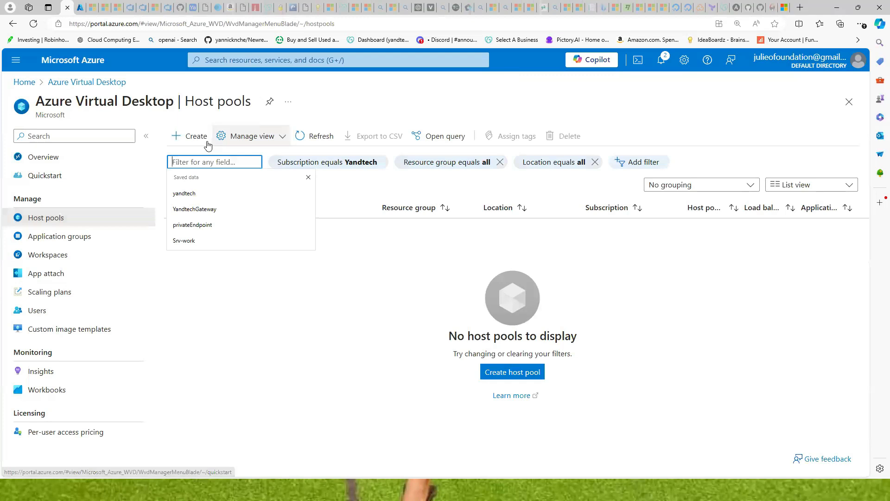
pyautogui.click(192, 140)
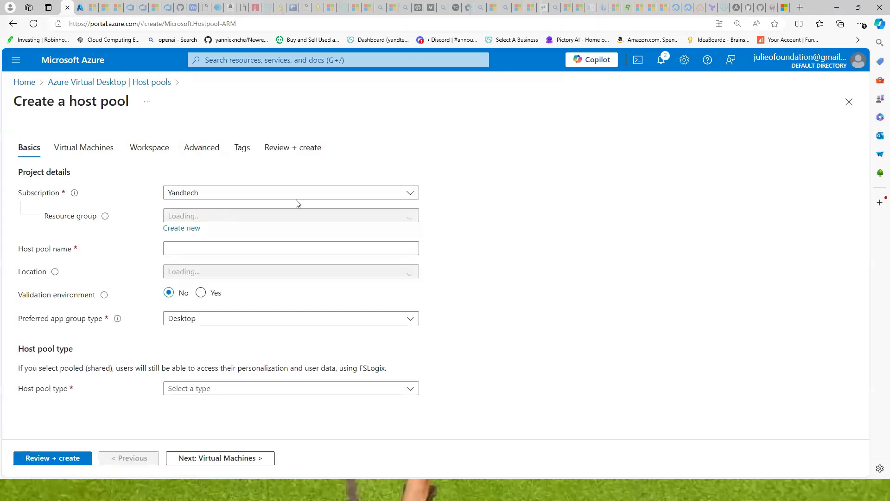
pyautogui.click(411, 214)
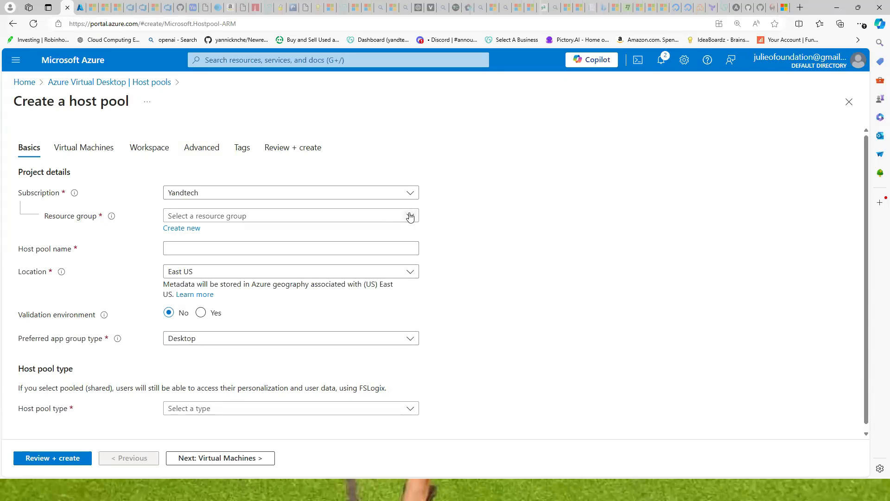
pyautogui.click(183, 256)
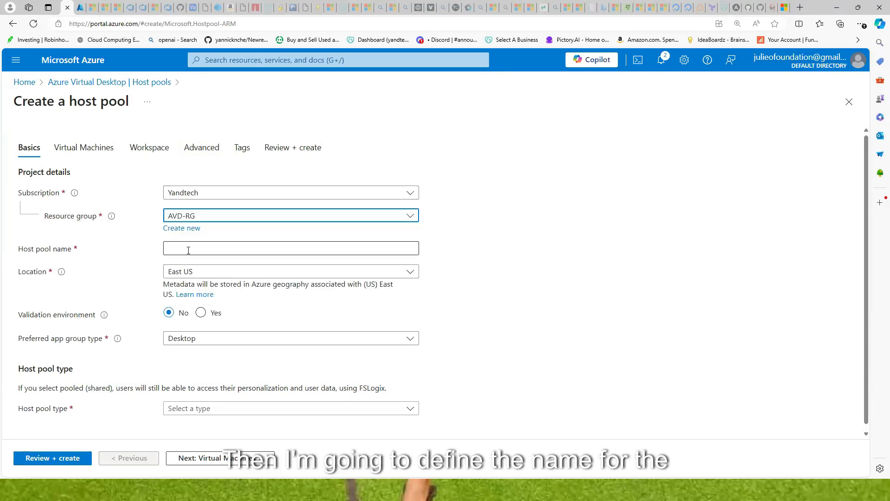
pyautogui.click(188, 249)
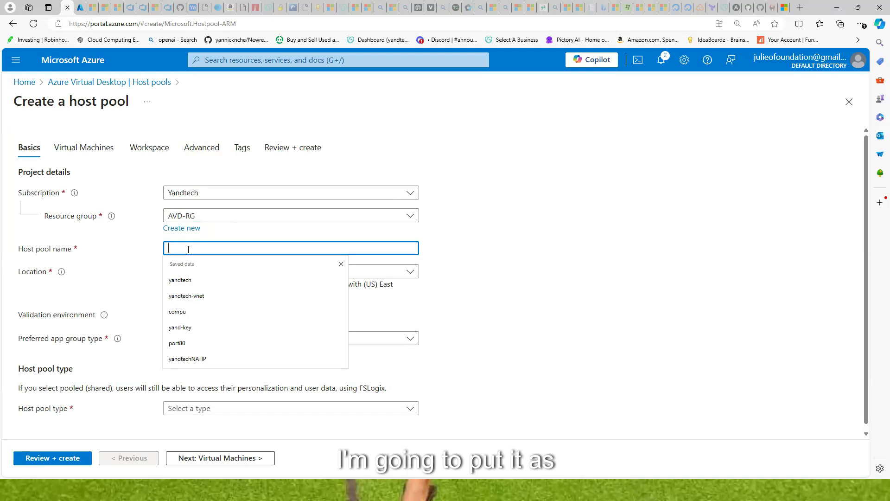
pyautogui.write('yandtec')
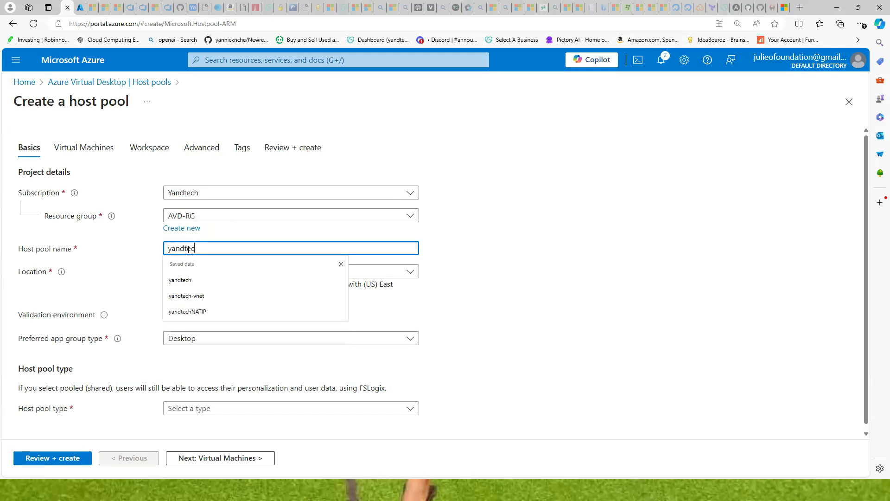
pyautogui.write('h-h')
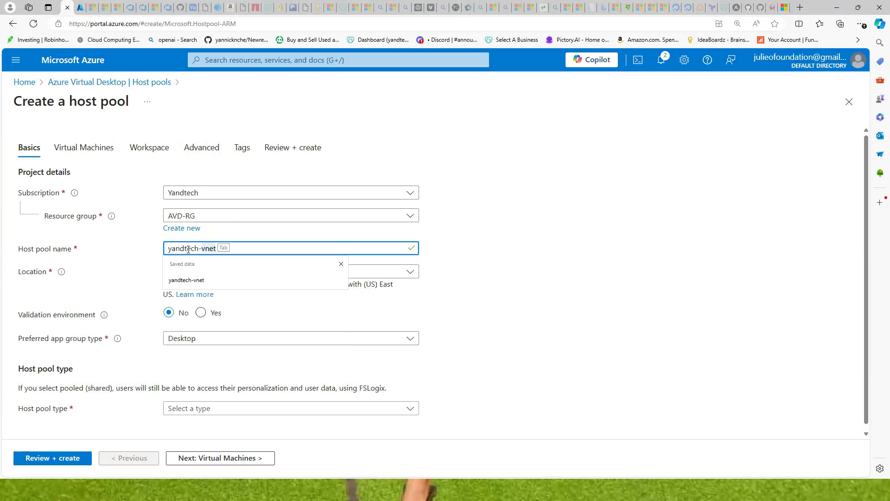
pyautogui.write('p')
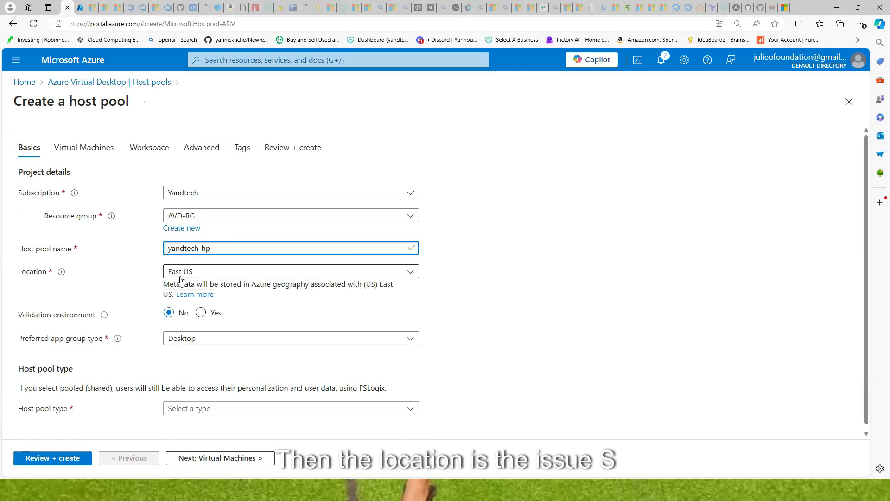
pyautogui.scroll(-1, 183, 287)
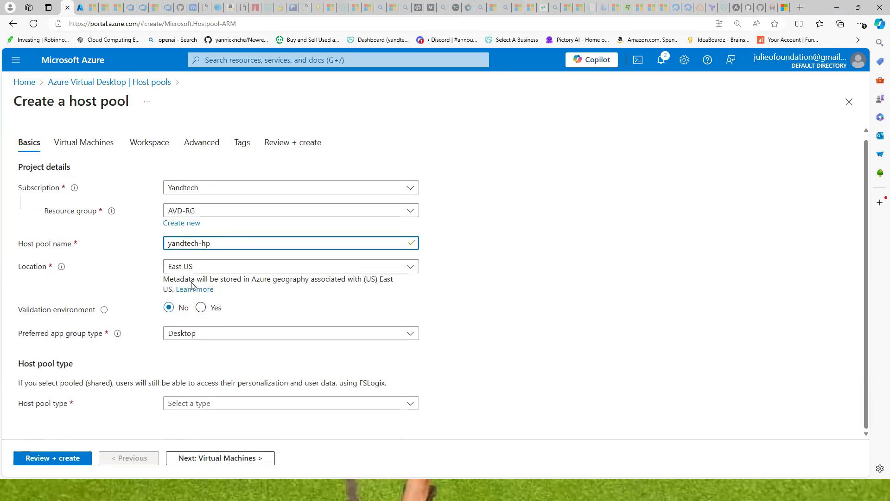
# Set the preferred app group type to Desktop and the host pool type to Pooled
pyautogui.click(213, 336)
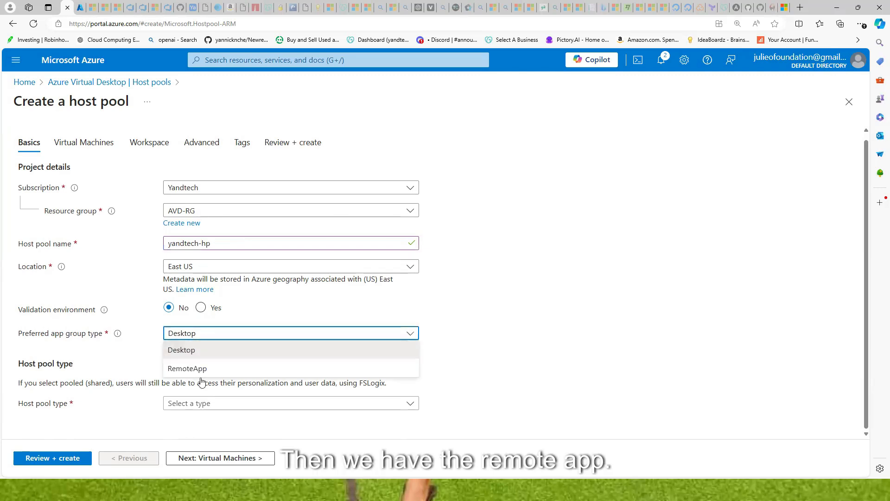
pyautogui.click(194, 352)
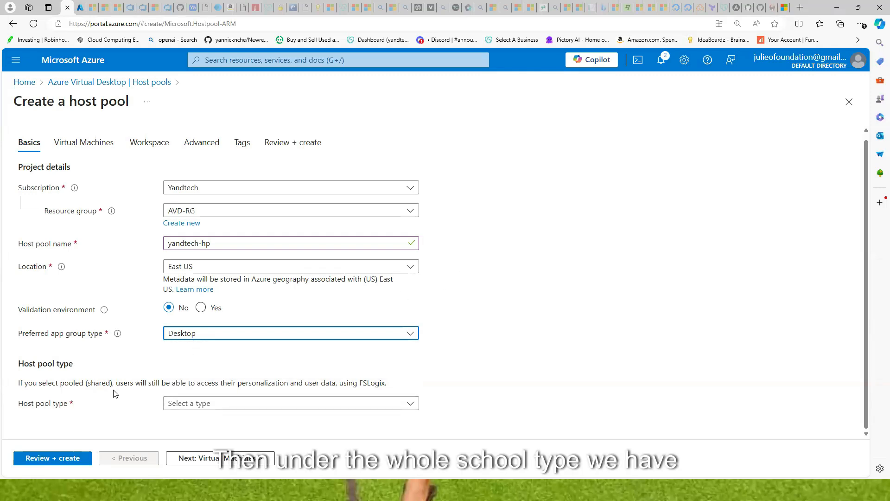
pyautogui.click(410, 405)
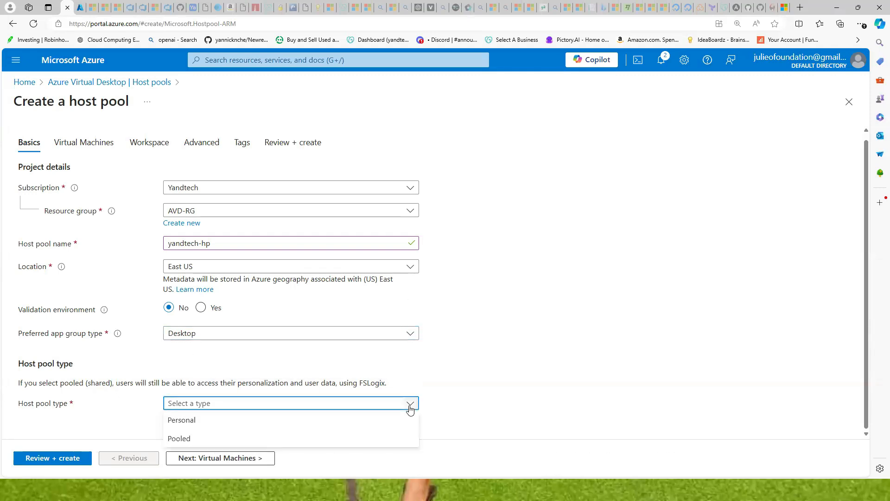
pyautogui.click(187, 439)
pyautogui.scroll(-1, 216, 343)
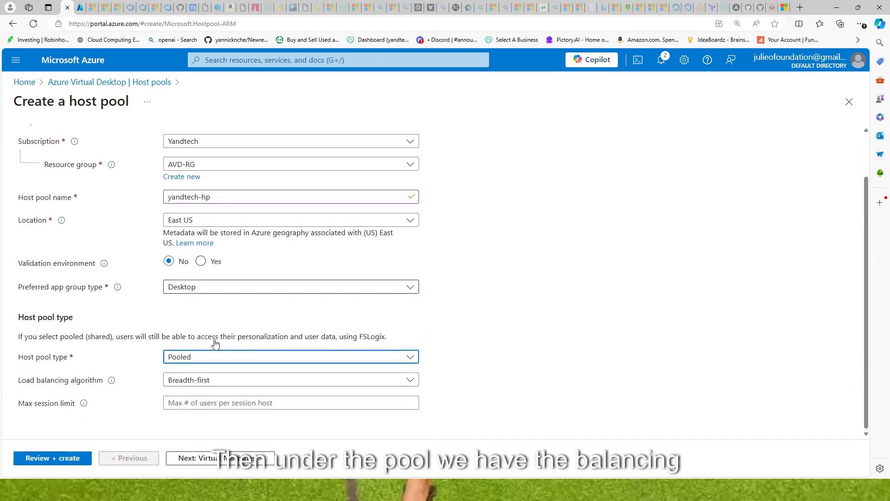
# Use Breadth-first load balancing with a max session limit of 2
pyautogui.click(231, 387)
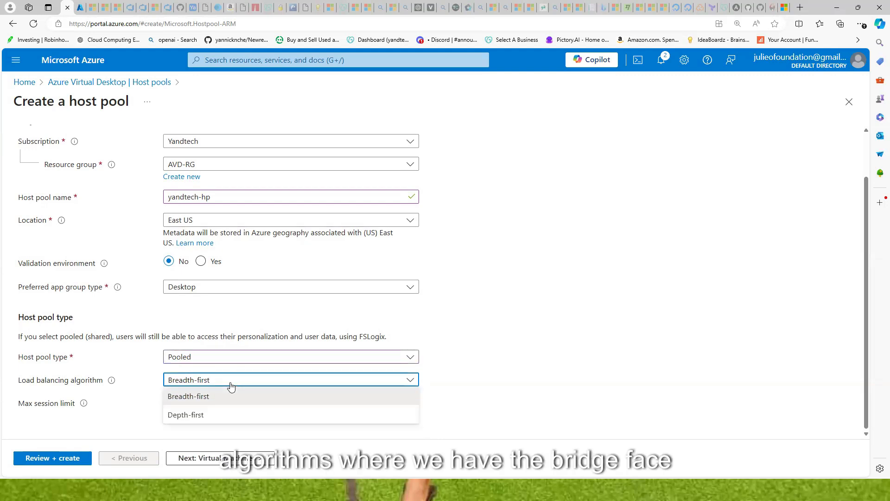
pyautogui.click(205, 398)
pyautogui.click(206, 403)
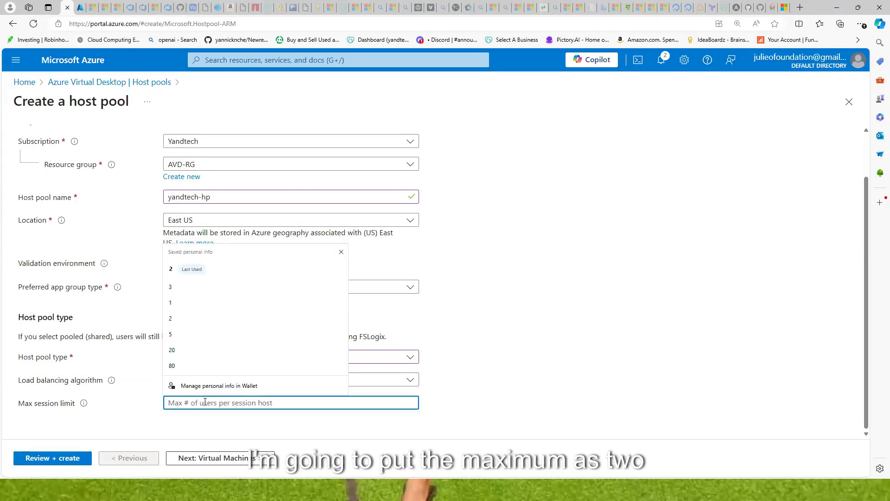
pyautogui.write('2')
pyautogui.click(525, 358)
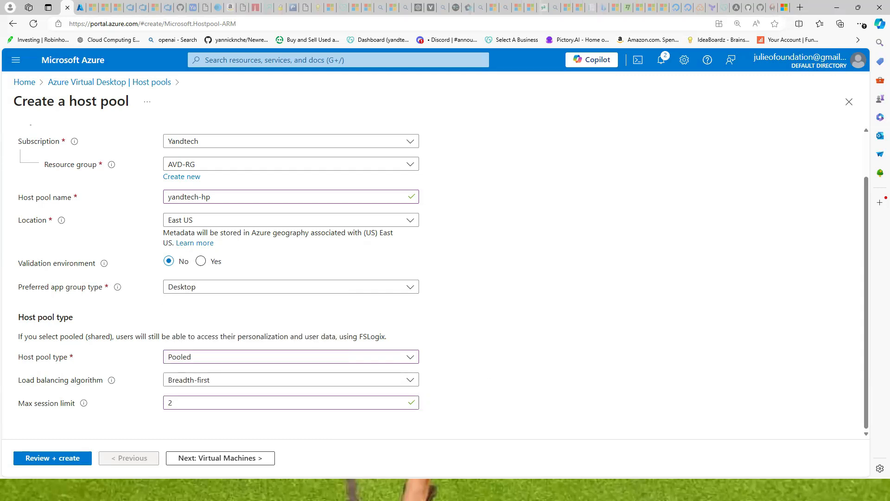
pyautogui.click(249, 459)
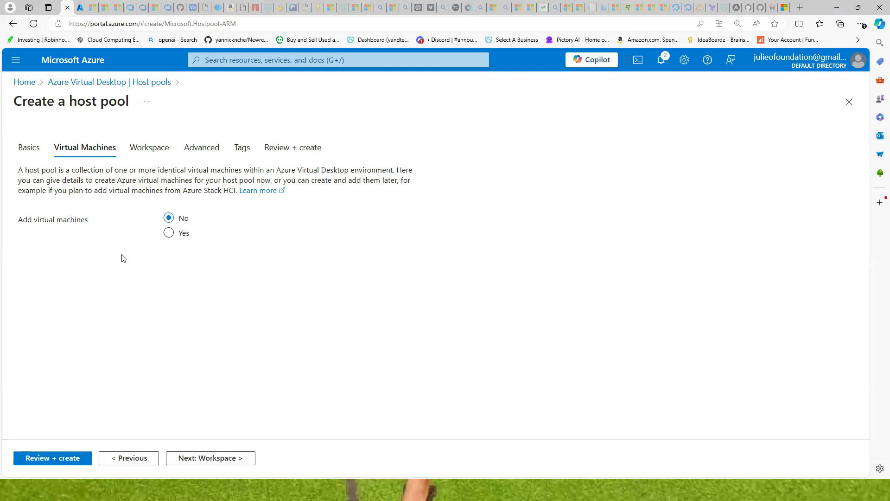
# Choose to add virtual machines and enter the session host name prefix 'desktop'
pyautogui.click(169, 233)
pyautogui.scroll(-5, 172, 215)
pyautogui.scroll(4, 172, 216)
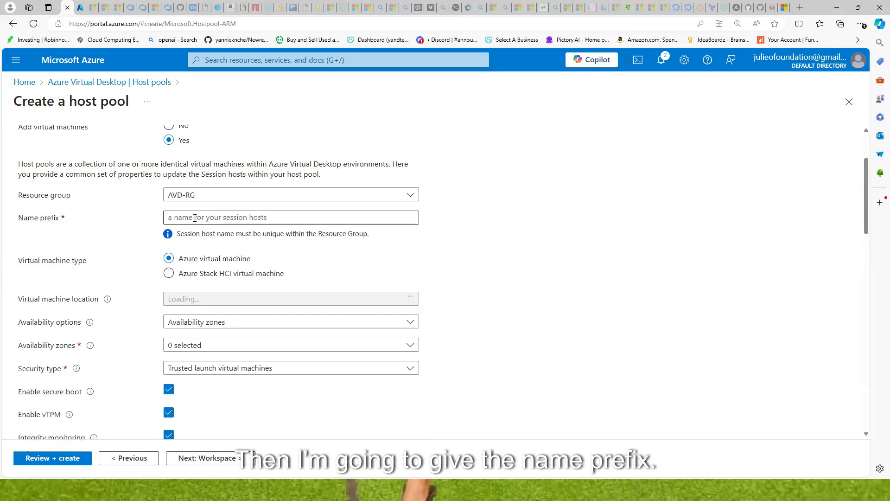
pyautogui.click(195, 218)
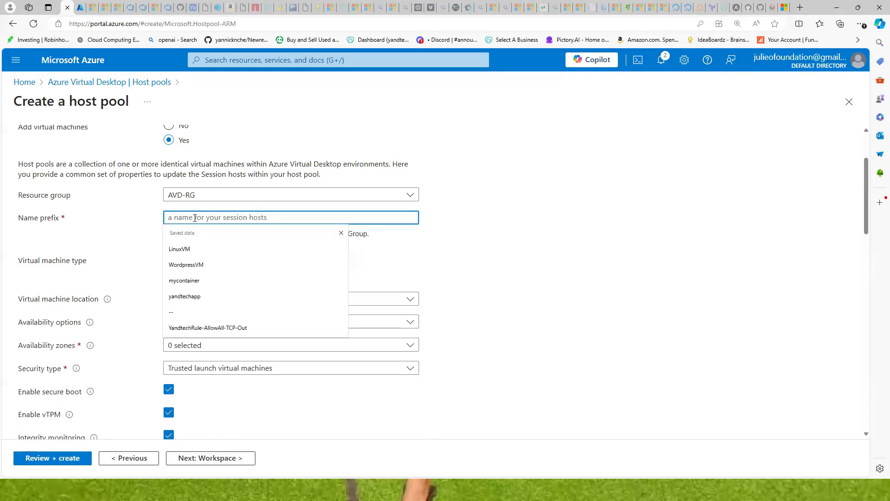
pyautogui.write('desktop')
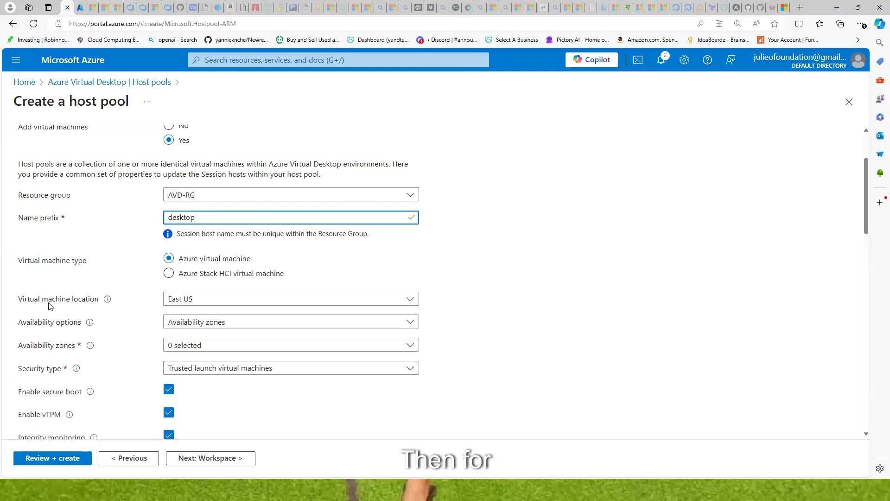
# Set availability to No infrastructure redundancy required and keep Trusted launch security
pyautogui.click(200, 322)
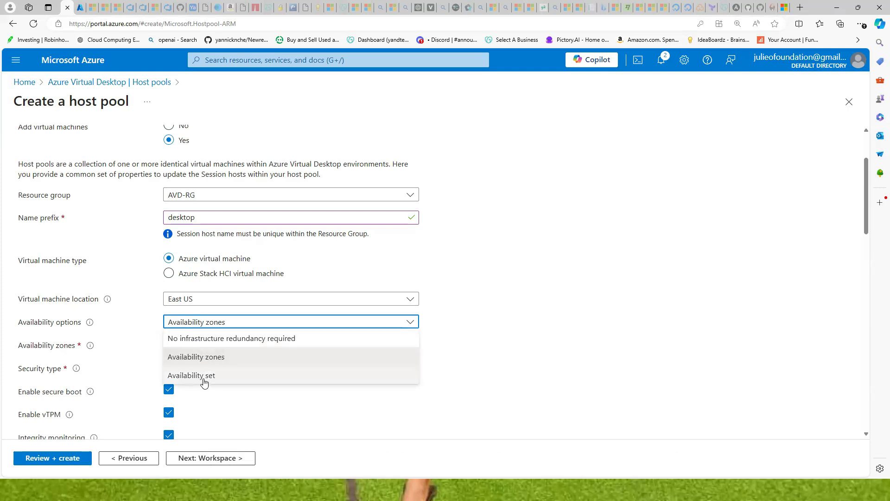
pyautogui.click(201, 342)
pyautogui.scroll(-1, 251, 280)
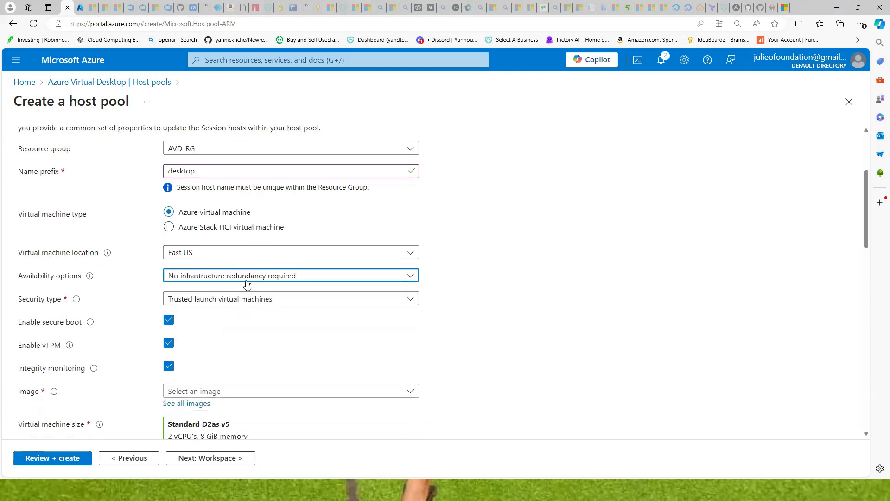
pyautogui.click(218, 302)
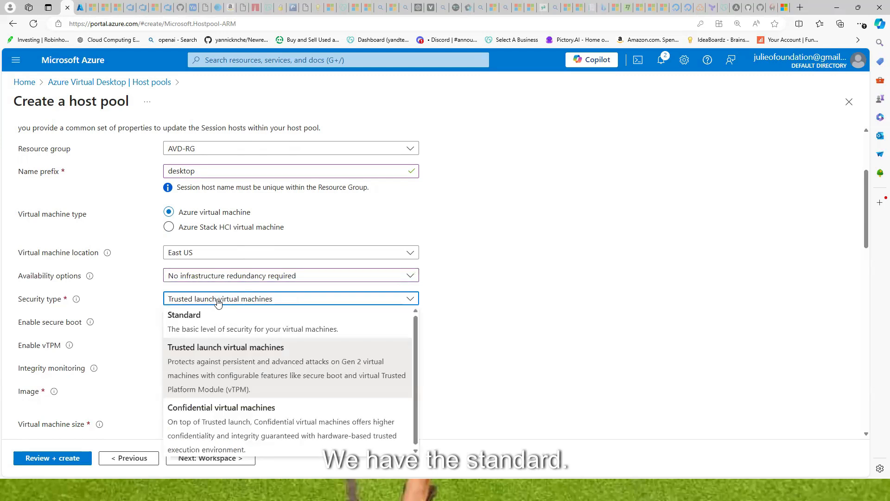
pyautogui.click(508, 341)
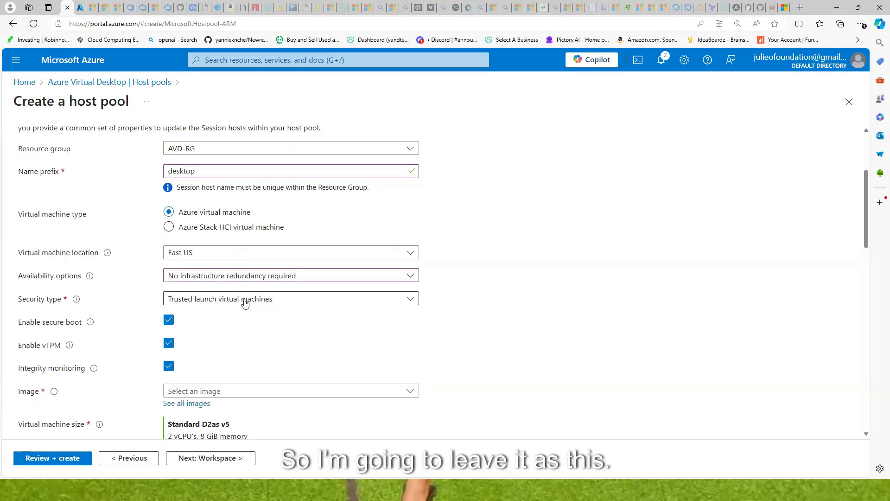
pyautogui.scroll(-2, 245, 302)
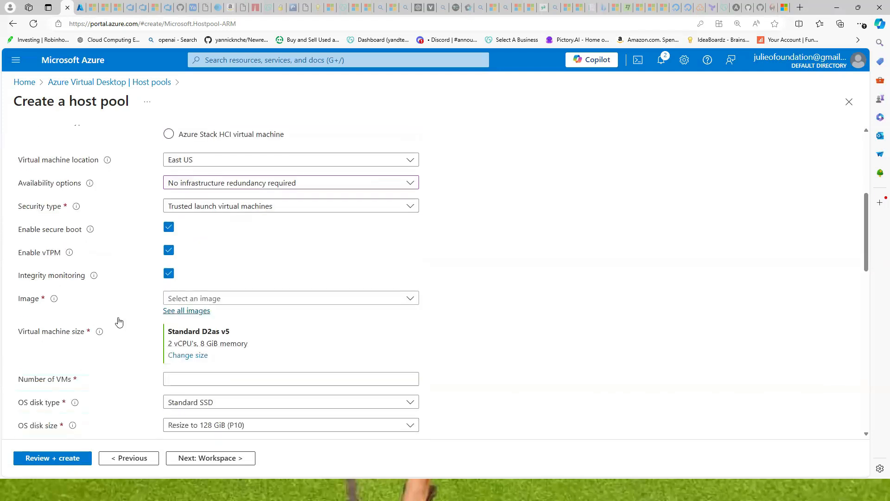
pyautogui.click(266, 300)
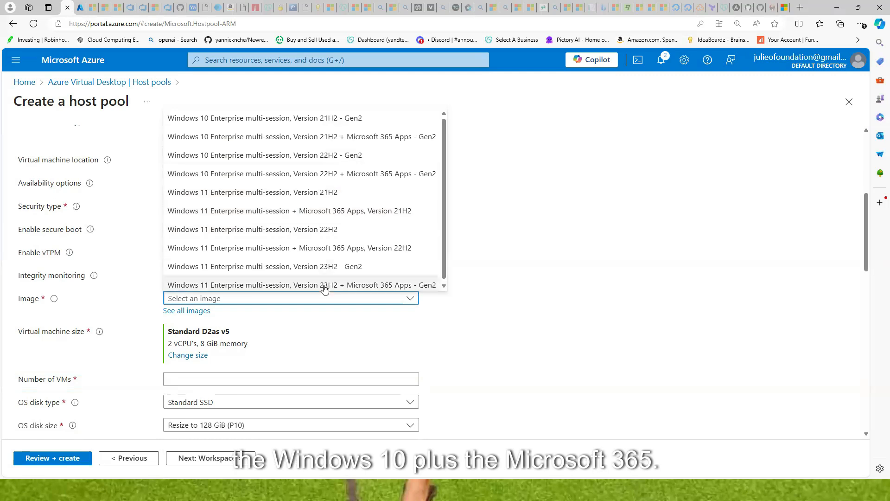
# Pick the Windows 11 multi-session 23H2 Microsoft 365 image and change VM size to Standard B2ms
pyautogui.click(262, 284)
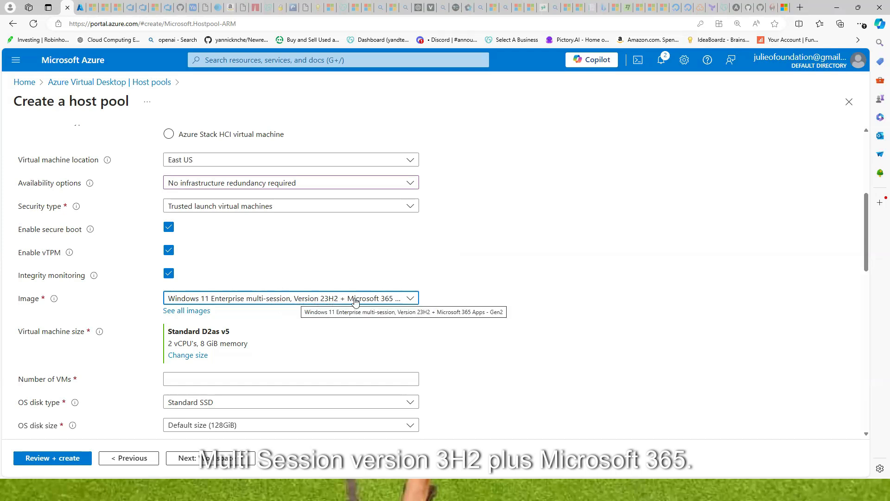
pyautogui.scroll(-3, 235, 298)
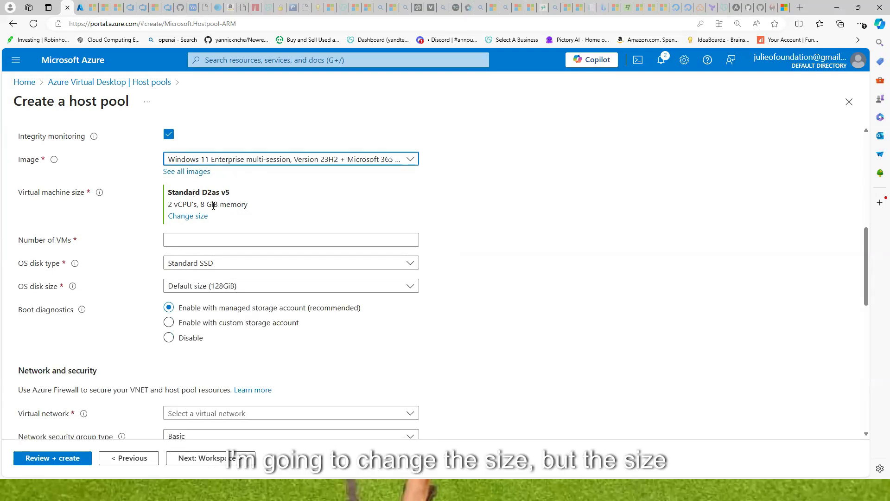
pyautogui.click(192, 217)
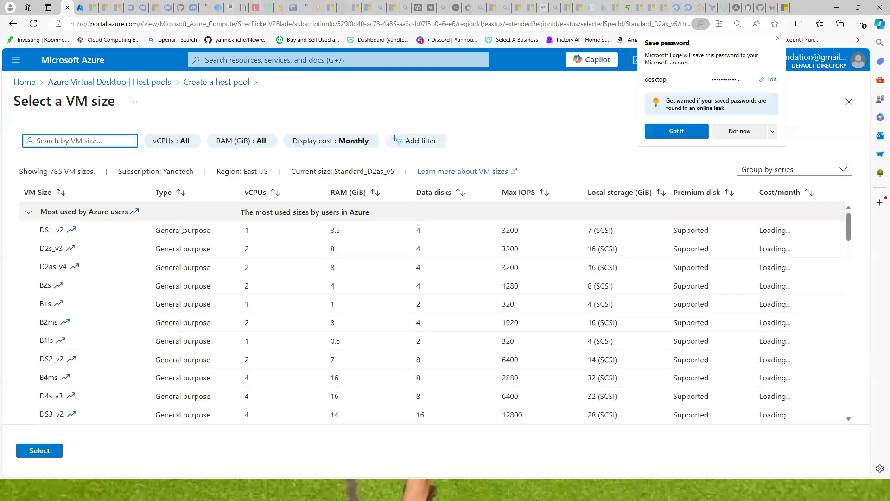
pyautogui.click(55, 326)
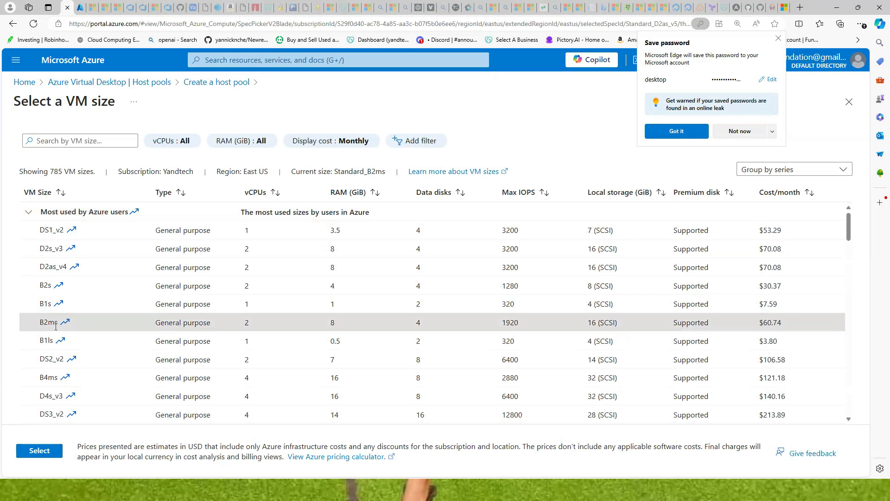
pyautogui.click(40, 454)
pyautogui.click(737, 131)
pyautogui.click(192, 241)
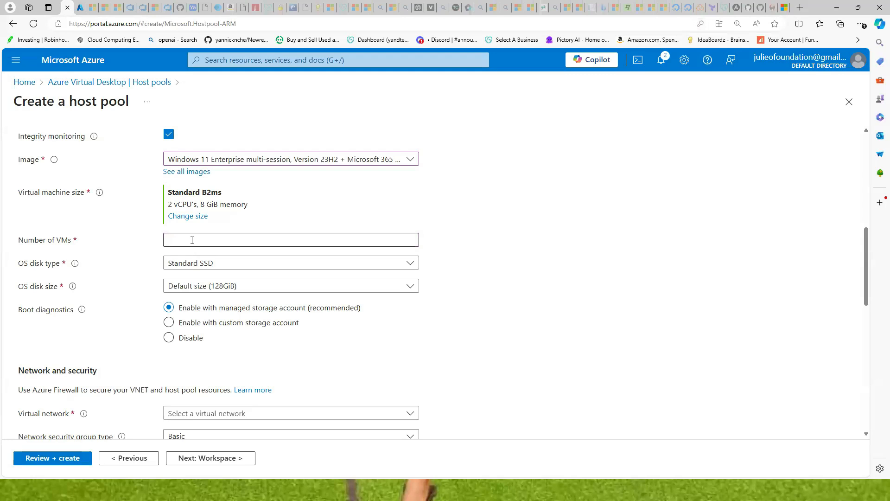
# Set the number of session host VMs to 1
pyautogui.click(174, 271)
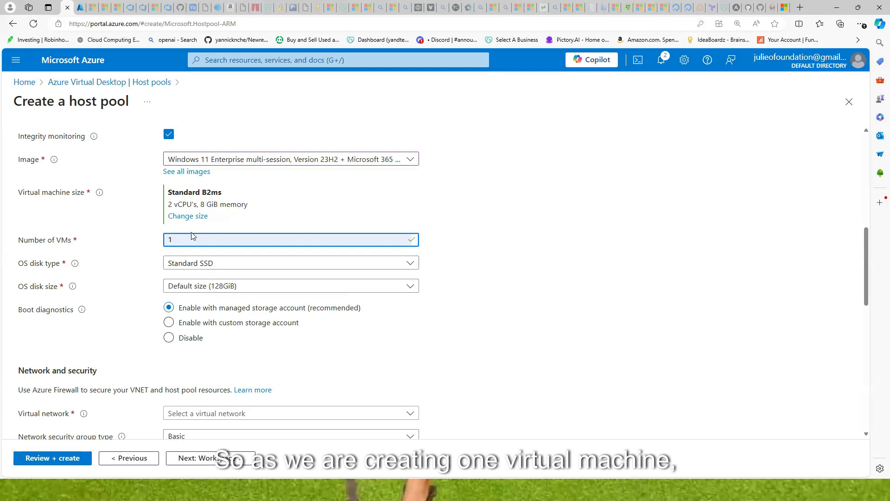
pyautogui.scroll(8, 185, 231)
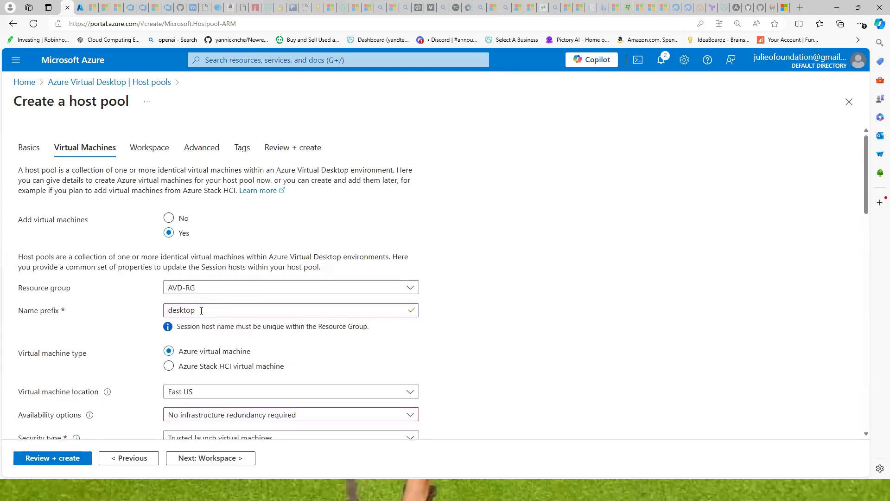
pyautogui.scroll(-2, 213, 266)
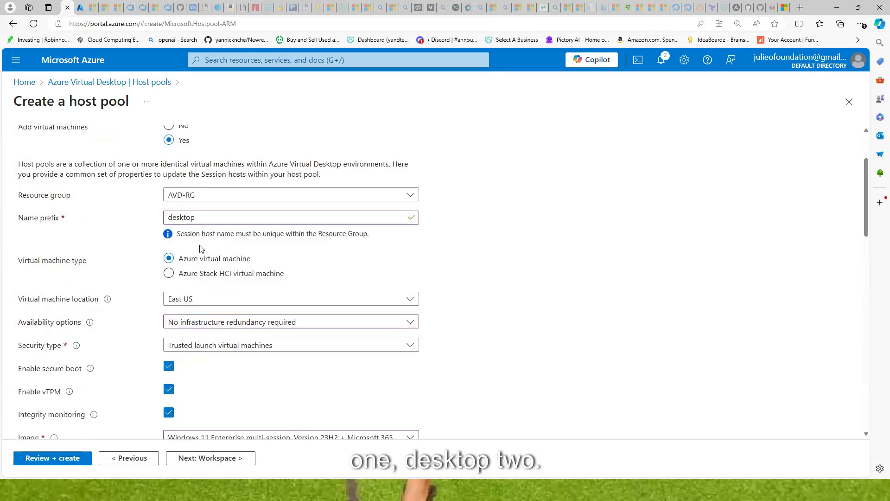
pyautogui.scroll(-5, 206, 262)
pyautogui.click(182, 288)
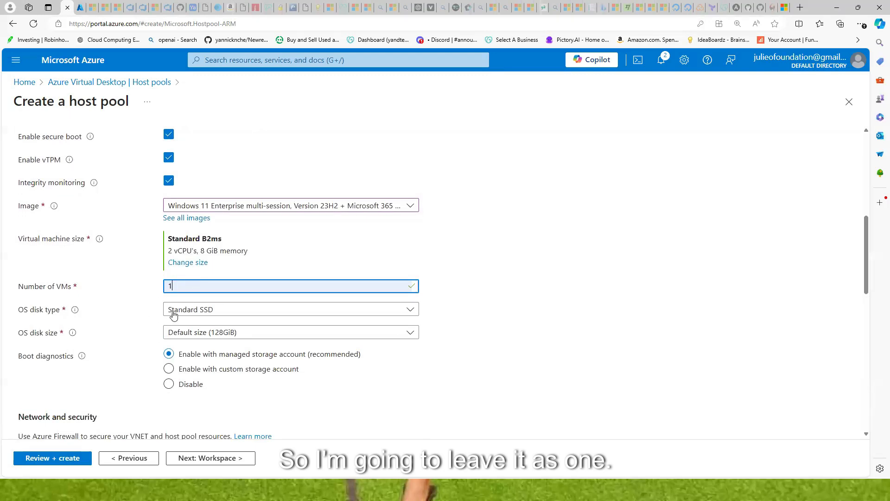
# Make the OS disk a Premium SSD and keep the default 128 GiB size
pyautogui.click(225, 309)
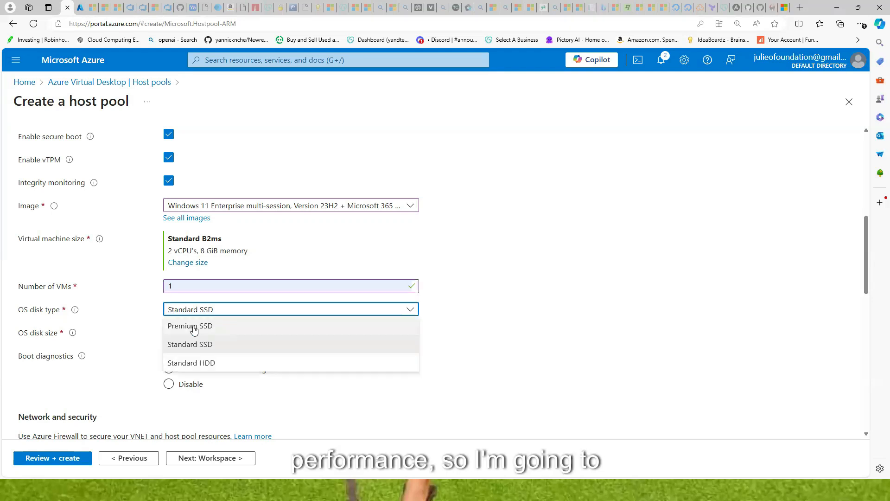
pyautogui.click(193, 327)
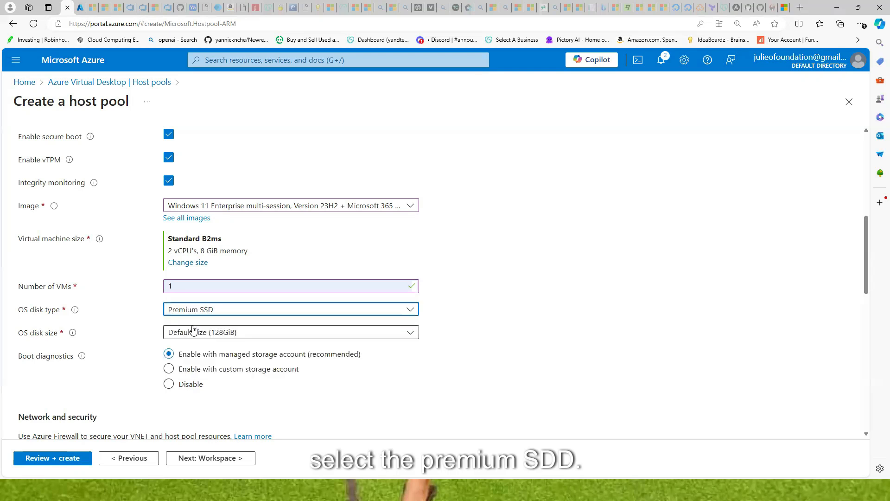
pyautogui.scroll(-2, 199, 265)
pyautogui.click(218, 241)
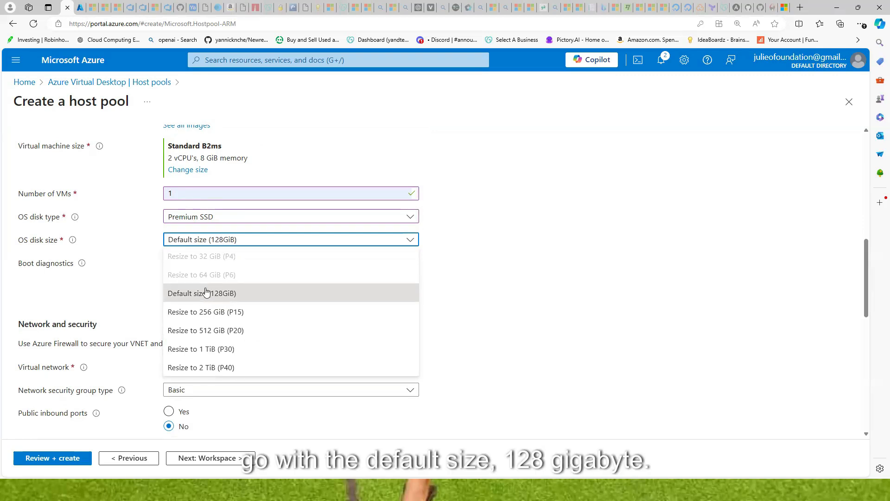
pyautogui.click(227, 295)
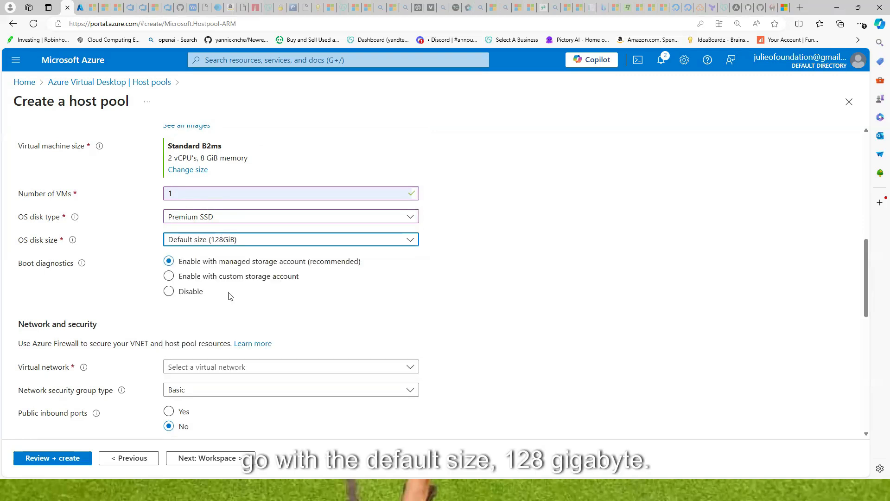
pyautogui.scroll(-4, 153, 310)
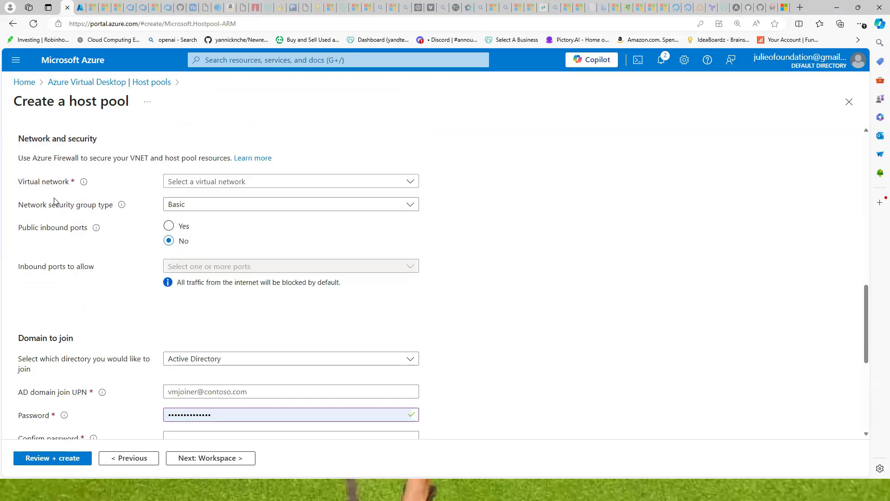
# Put the session hosts on the AVD-vnet virtual network, in AVD-subnet
pyautogui.click(410, 183)
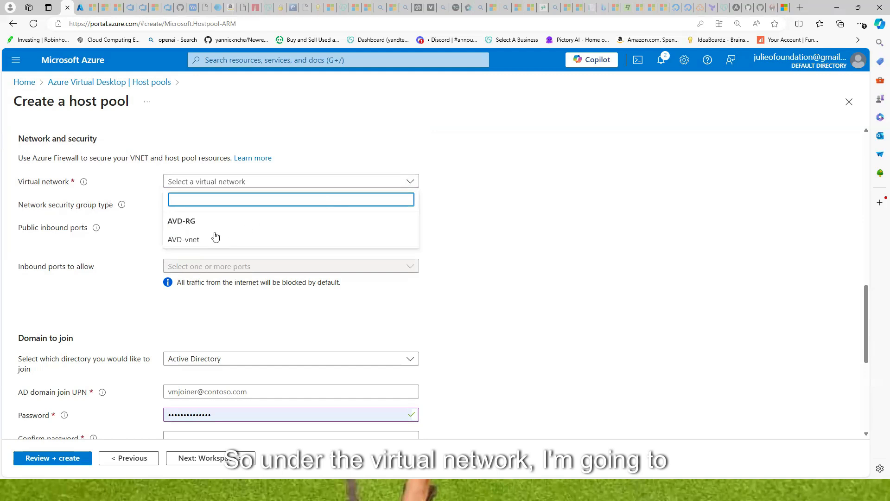
pyautogui.click(180, 239)
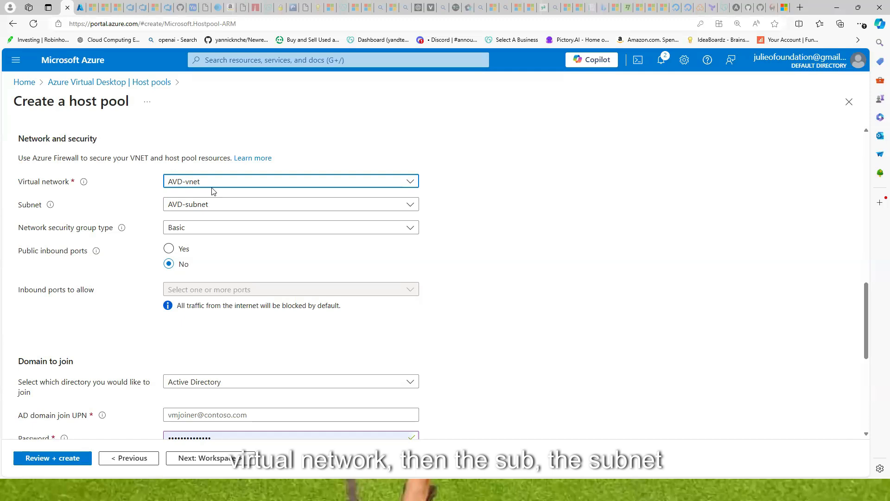
pyautogui.click(246, 205)
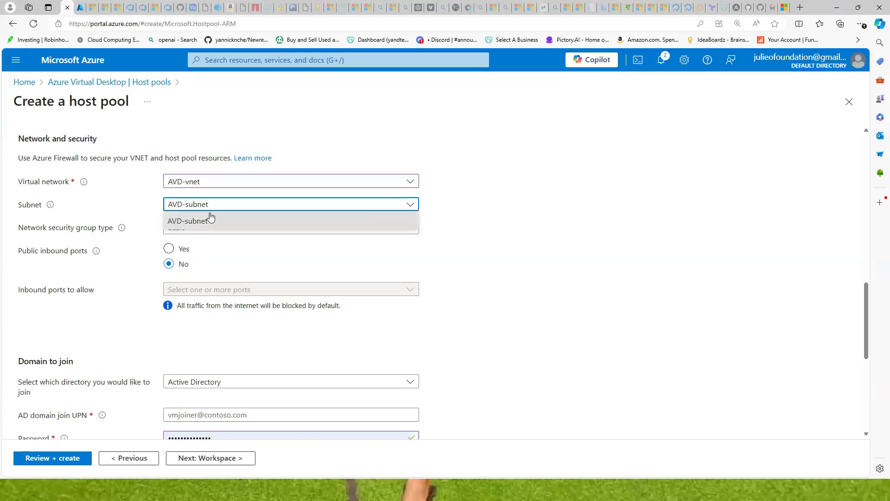
pyautogui.click(207, 225)
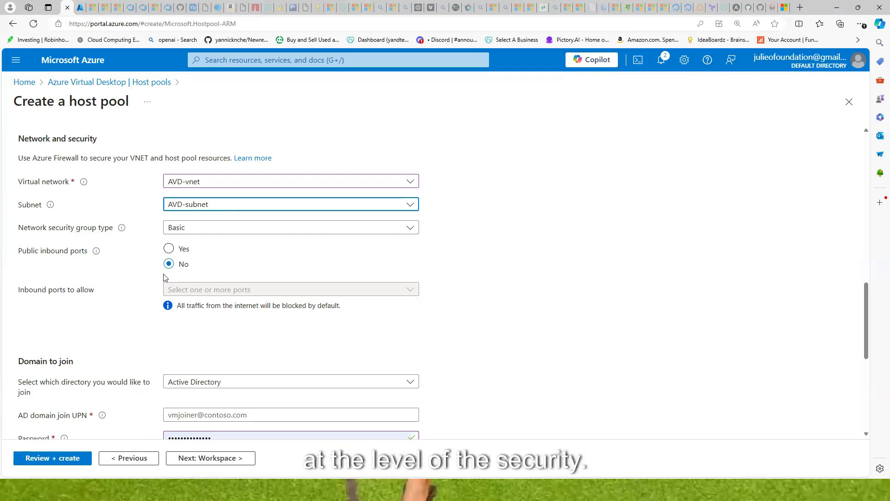
pyautogui.scroll(-1, 130, 263)
pyautogui.scroll(-1, 130, 263)
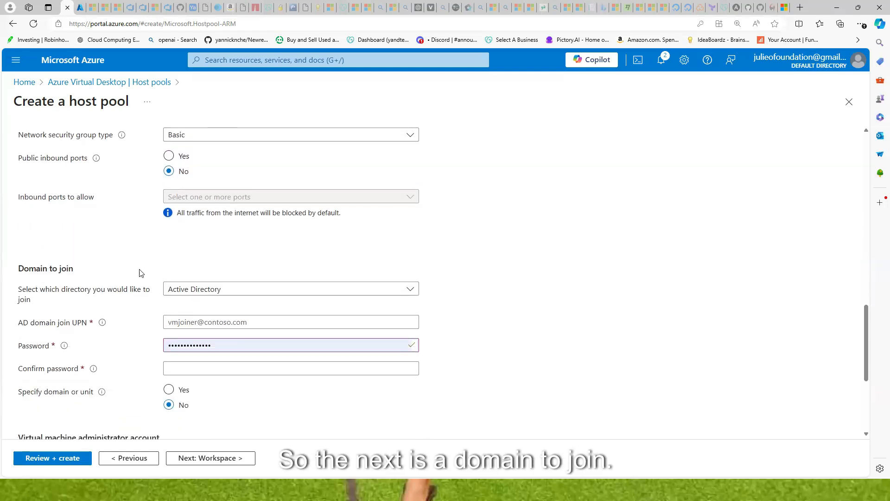
# Set the VMs' domain to join to Microsoft Entra ID
pyautogui.click(226, 289)
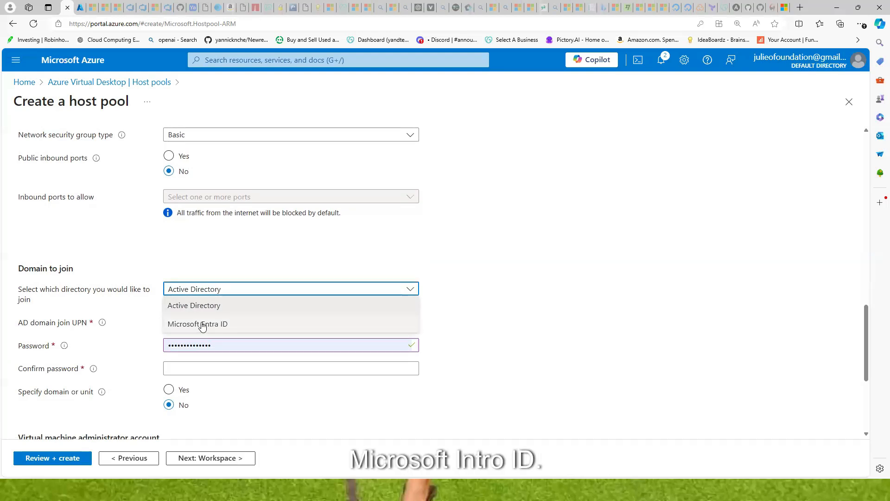
pyautogui.click(216, 325)
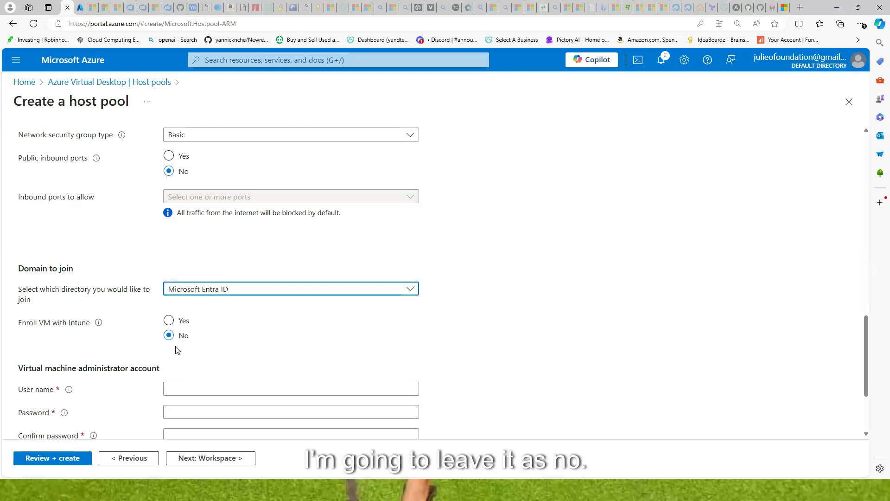
pyautogui.scroll(-1, 198, 299)
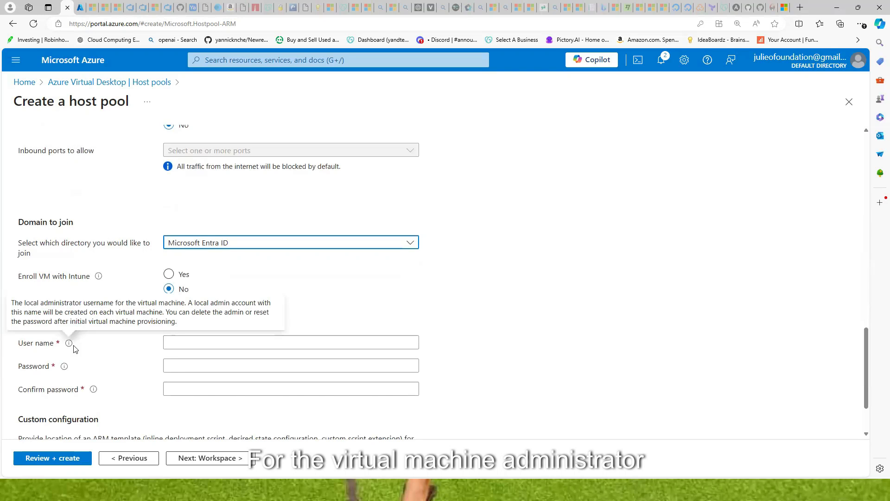
pyautogui.scroll(-2, 240, 308)
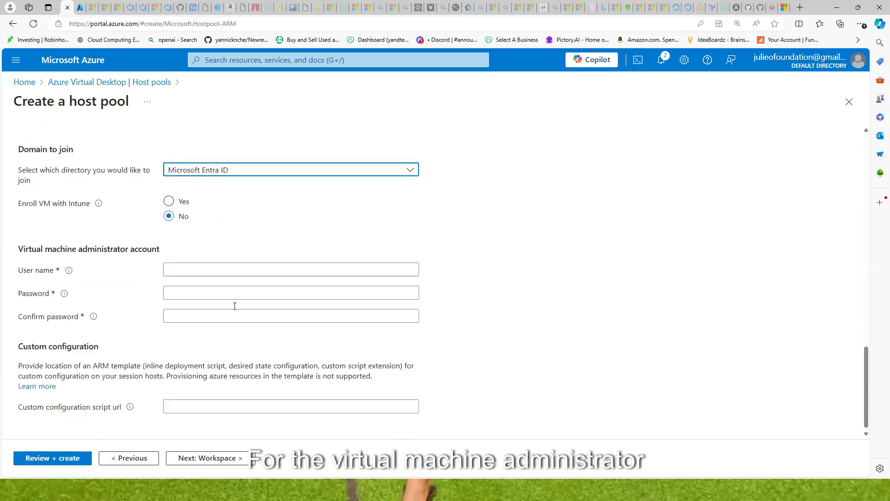
# Enter the local admin user name and password, confirm it, and continue to Workspace
pyautogui.click(208, 266)
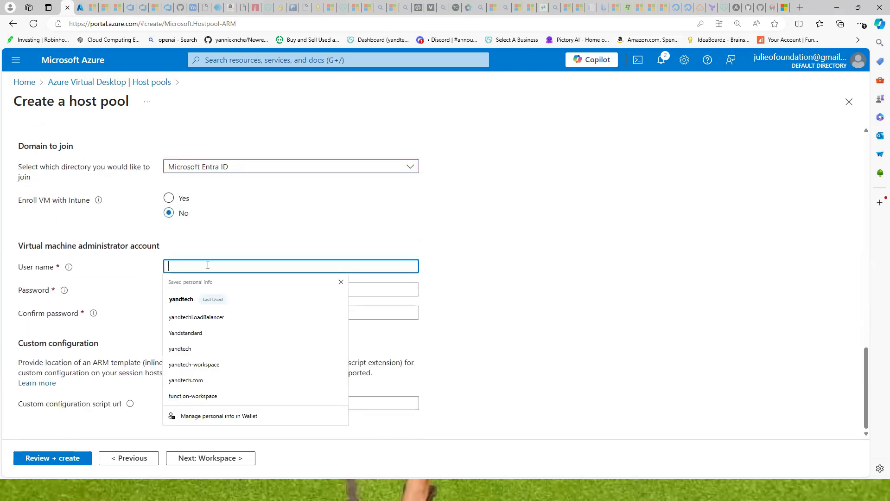
pyautogui.click(181, 299)
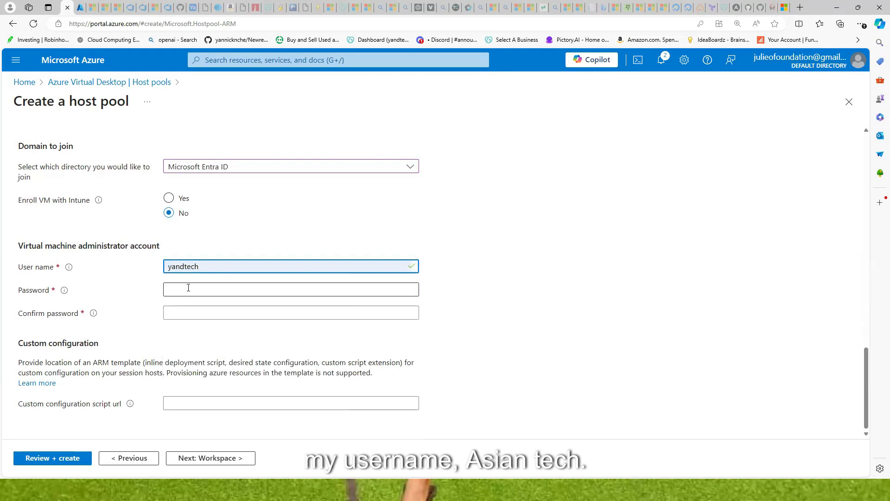
pyautogui.click(189, 287)
pyautogui.write('••')
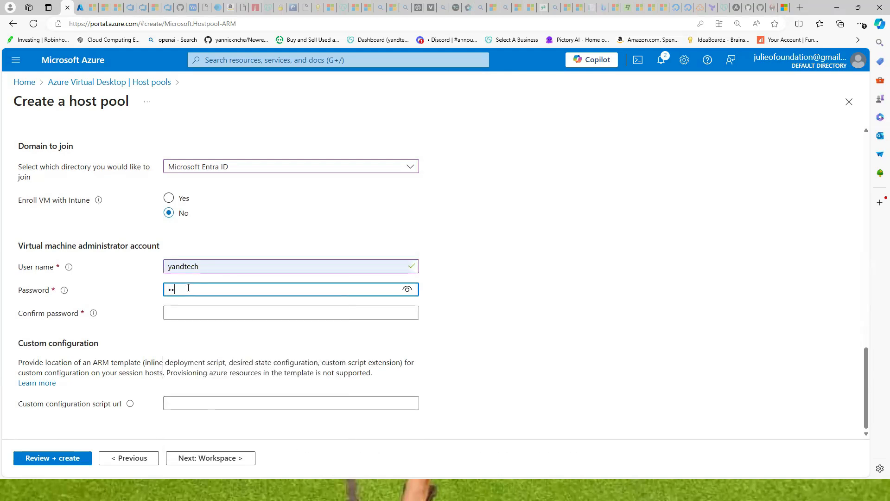
pyautogui.write('•')
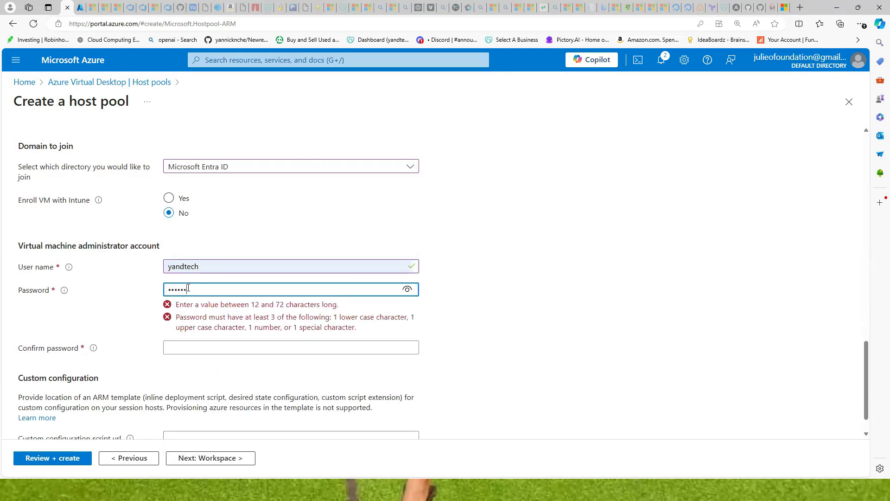
pyautogui.write('••••••••')
pyautogui.press('Tab')
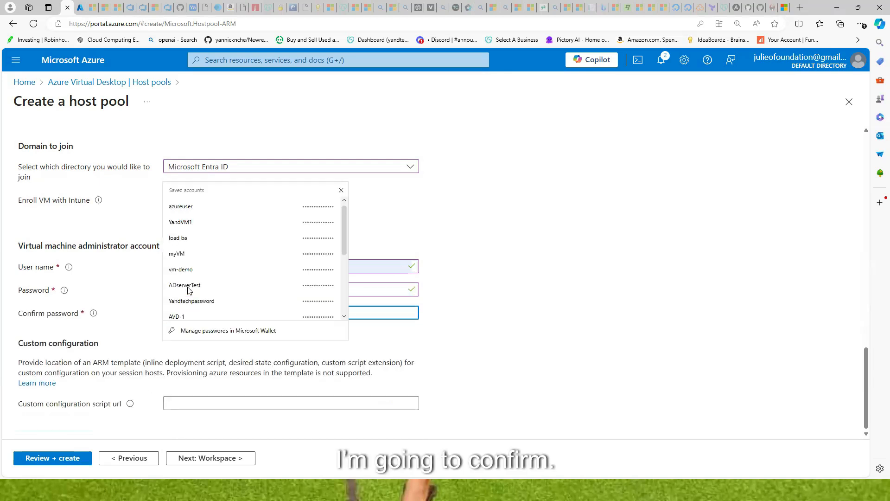
pyautogui.write('••')
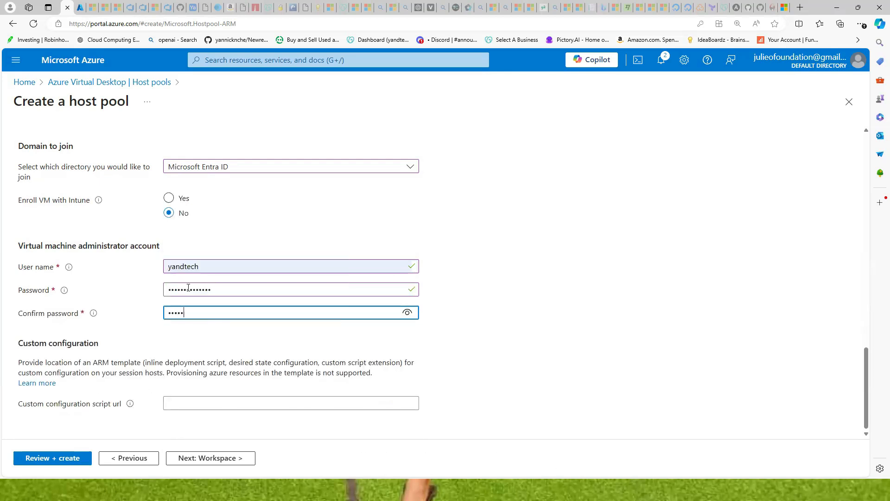
pyautogui.write('••••••••')
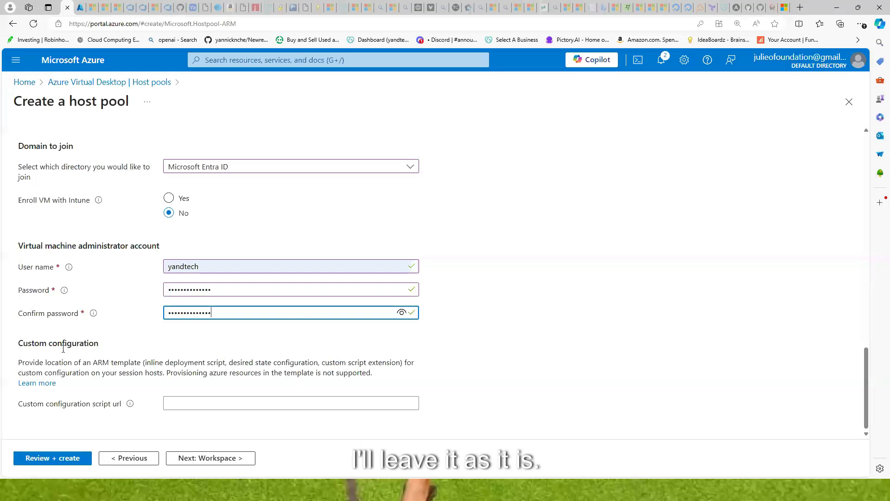
pyautogui.click(189, 461)
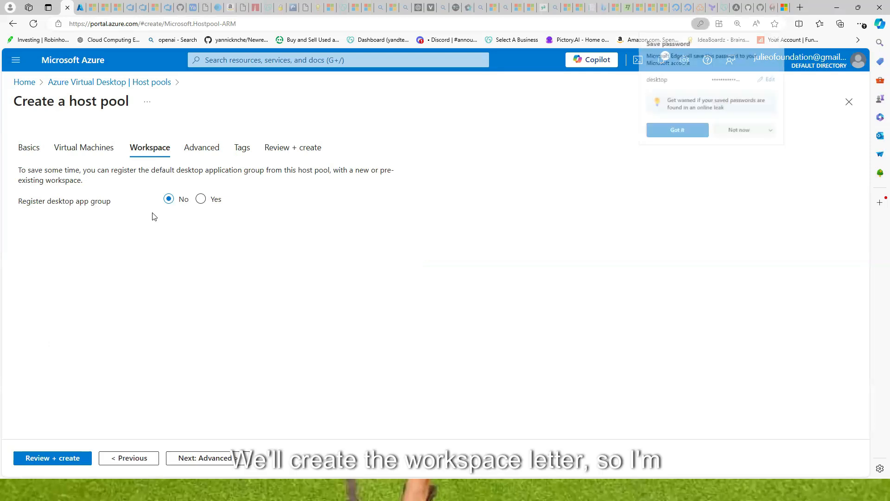
# Dismiss the save-password prompt and skip Advanced and Tags with defaults until validation passes
pyautogui.click(740, 132)
pyautogui.click(209, 462)
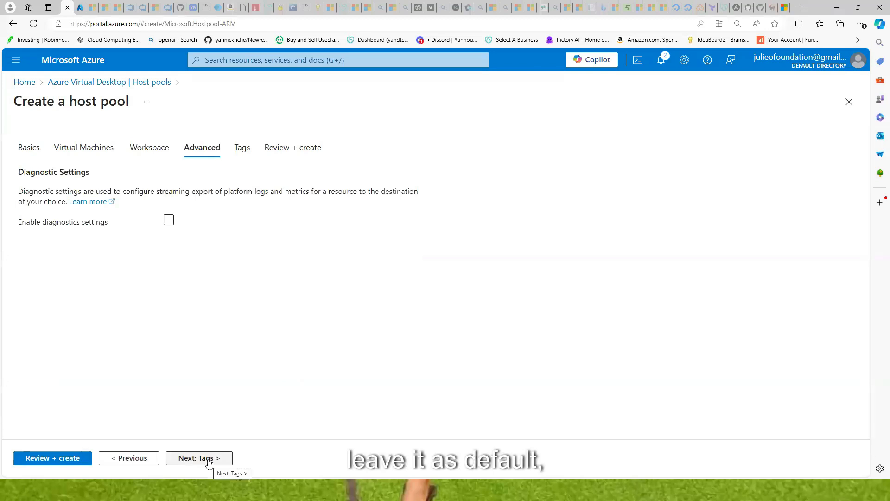
pyautogui.click(209, 462)
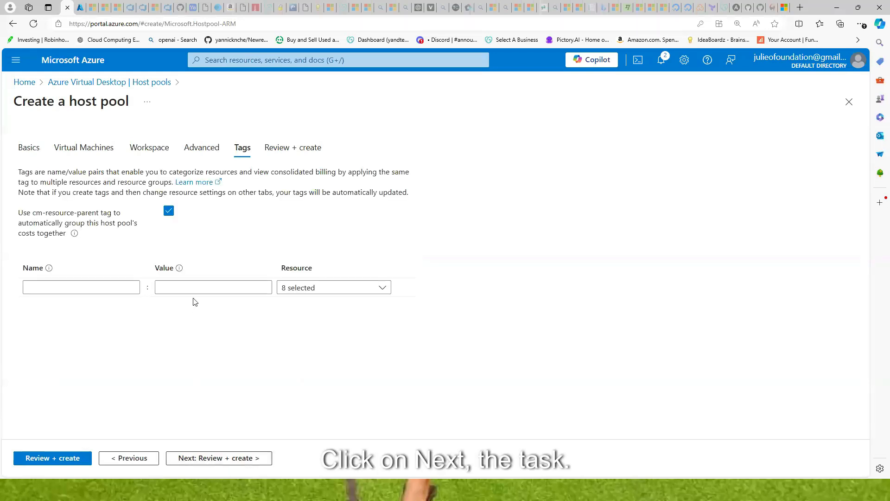
pyautogui.click(212, 462)
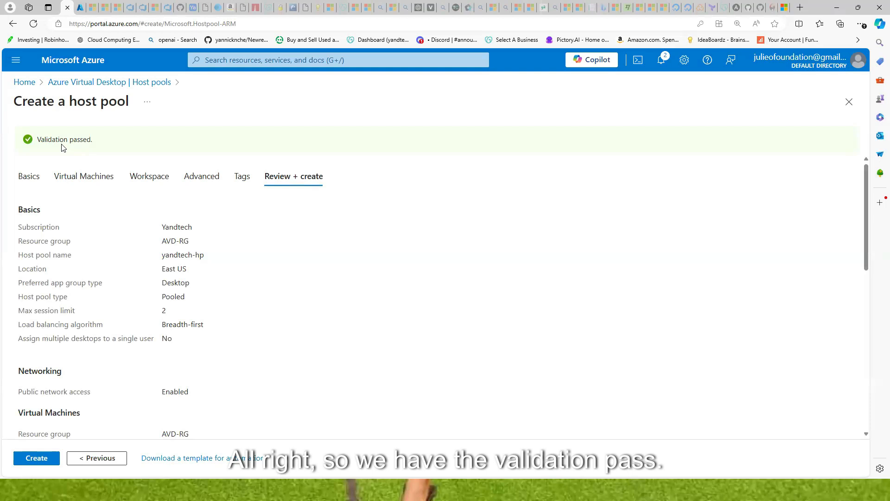
# Create the yandtech-hp host pool and wait for its deployment to finish
pyautogui.click(32, 460)
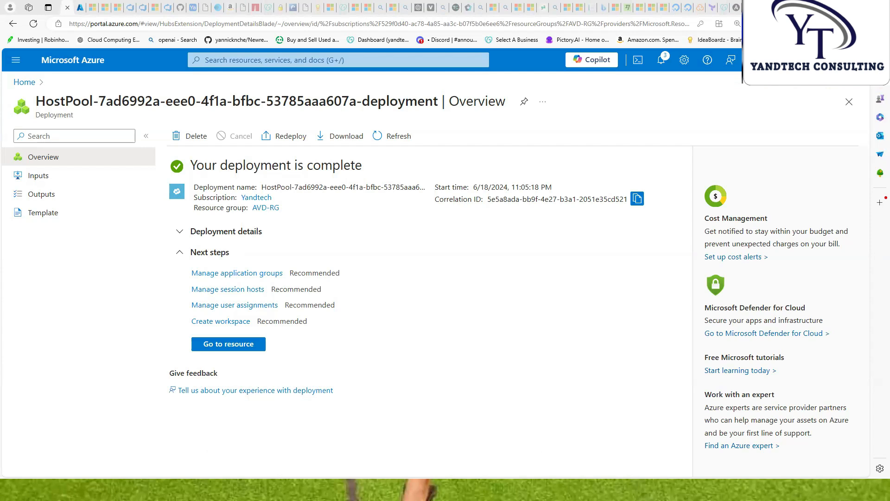
# Go to the deployed yandtech-hp host pool and open its RDP Properties
pyautogui.click(236, 344)
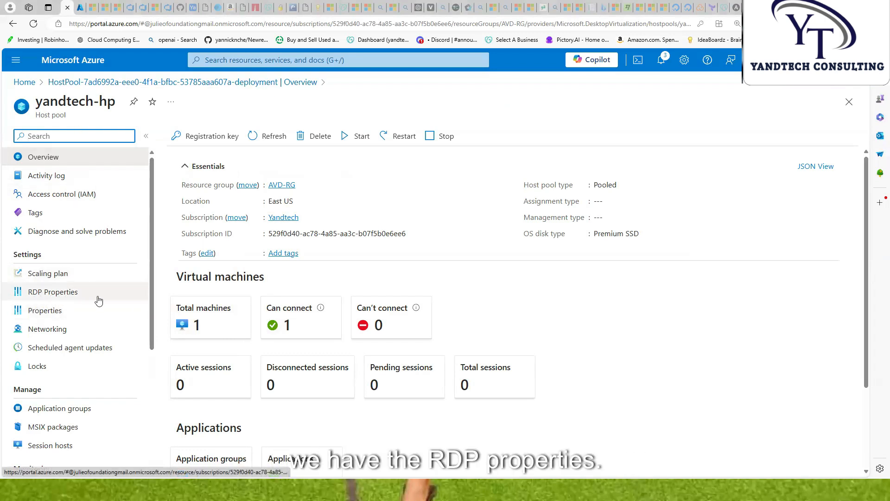
pyautogui.click(53, 296)
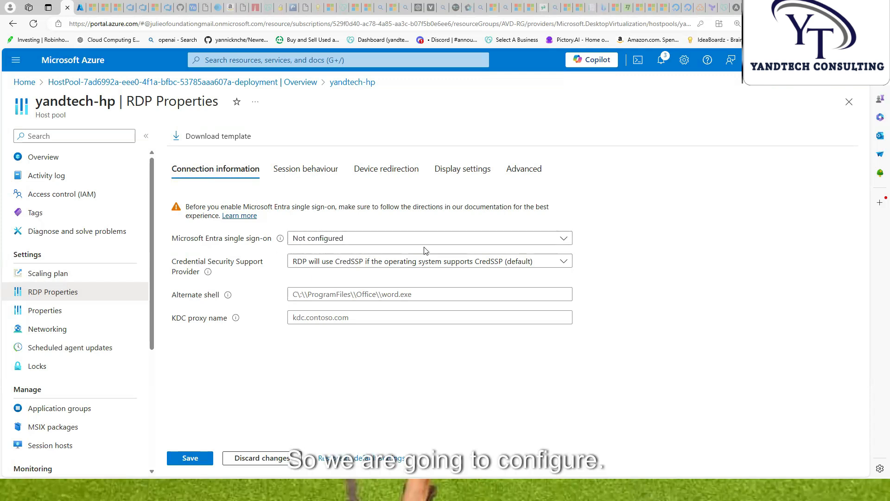
# Set connections to use Microsoft Entra authentication for single sign-on and save
pyautogui.click(565, 240)
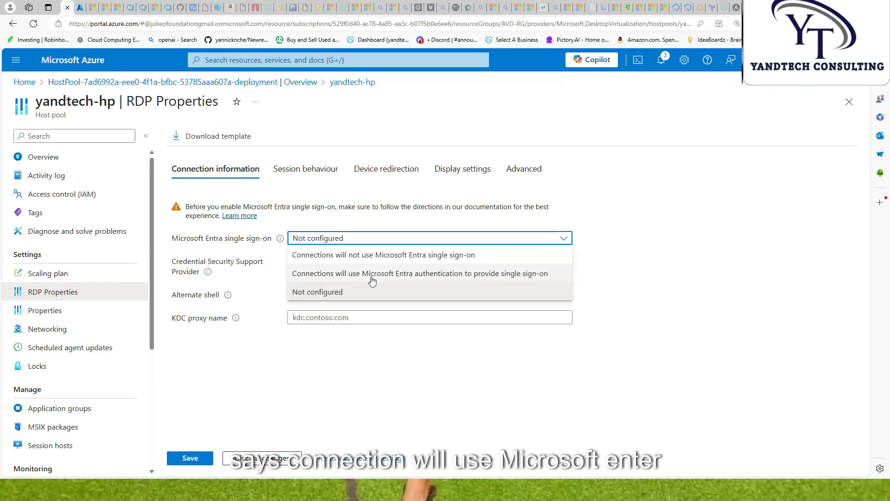
pyautogui.click(422, 273)
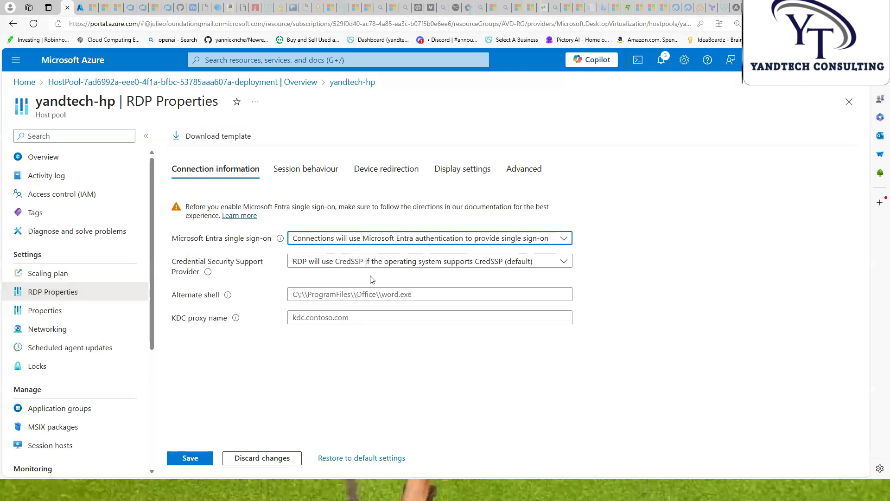
pyautogui.click(191, 458)
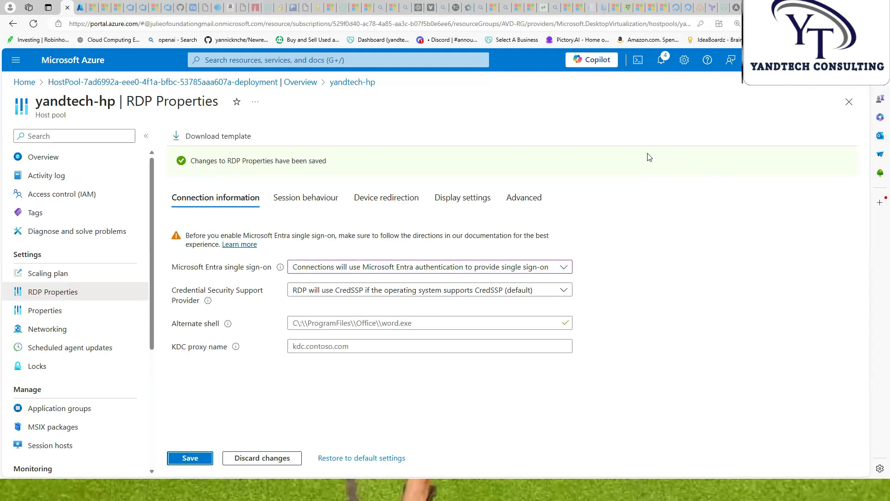
pyautogui.click(261, 62)
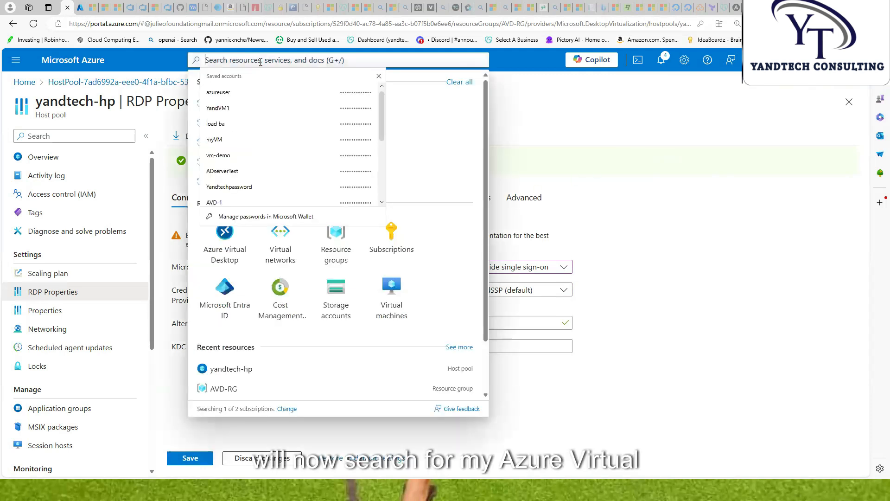
# In Azure Virtual Desktop, check Host pools and Application groups, then create a workspace from the empty Workspaces list
pyautogui.click(232, 247)
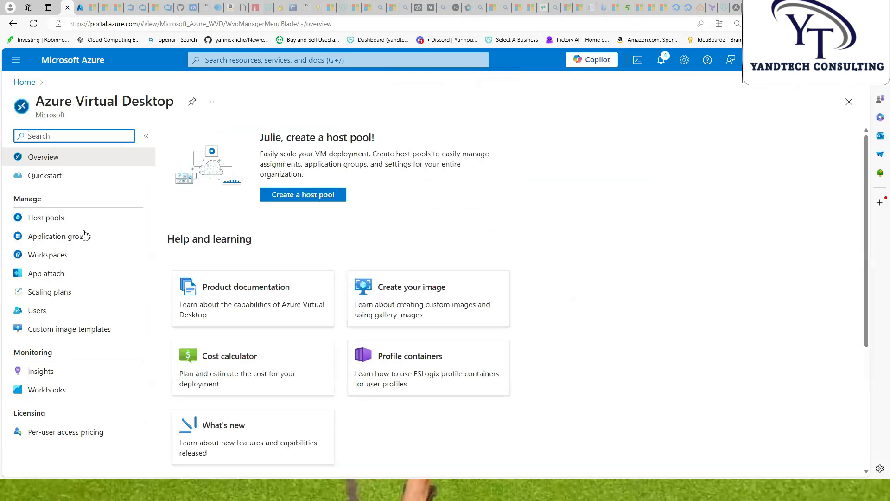
pyautogui.click(54, 222)
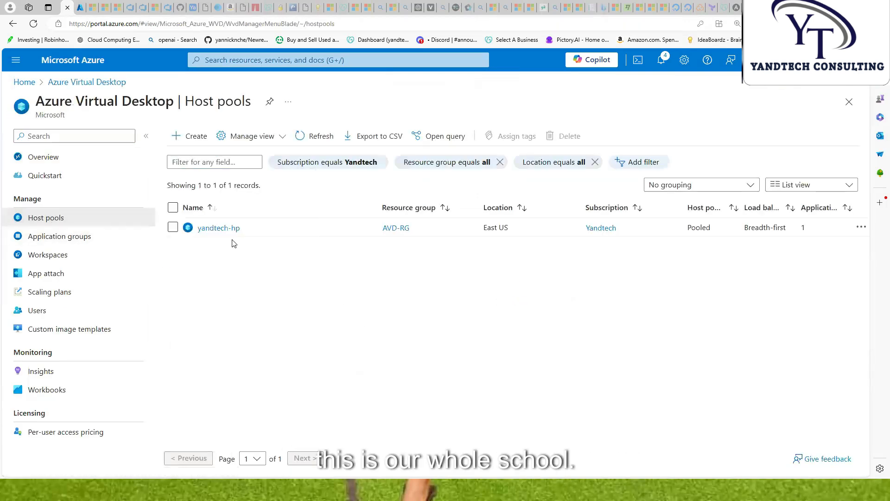
pyautogui.click(79, 238)
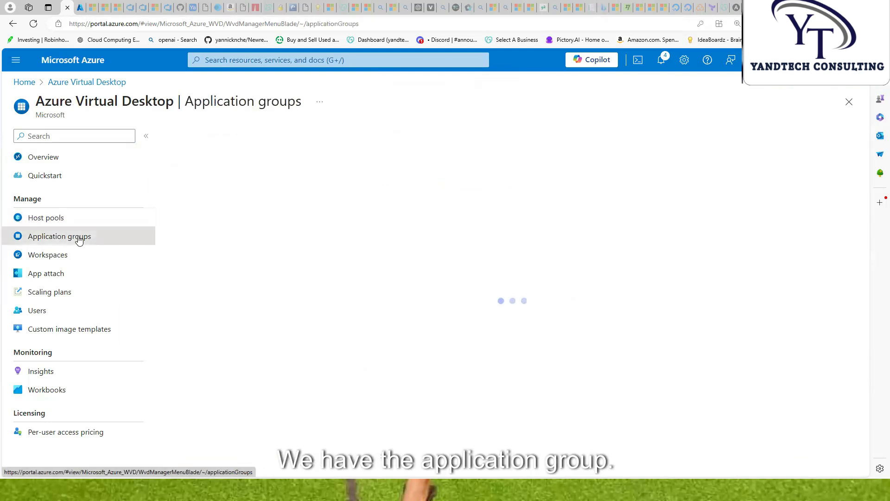
pyautogui.click(251, 285)
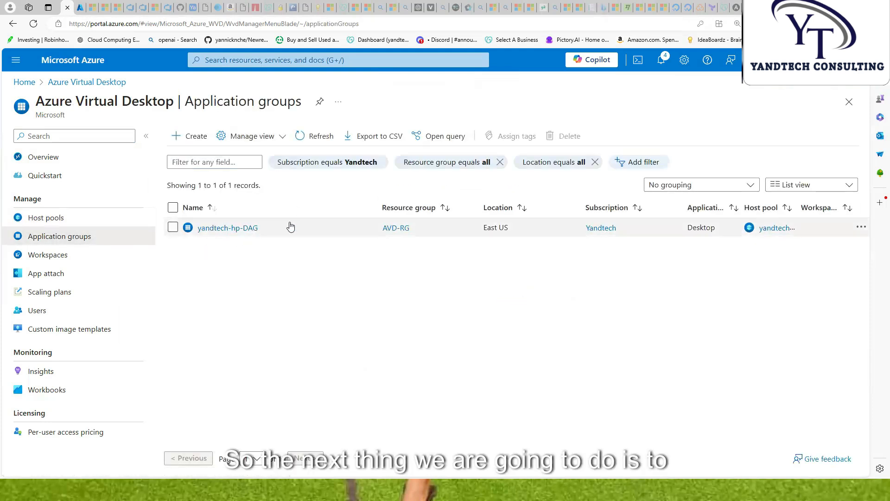
pyautogui.click(57, 259)
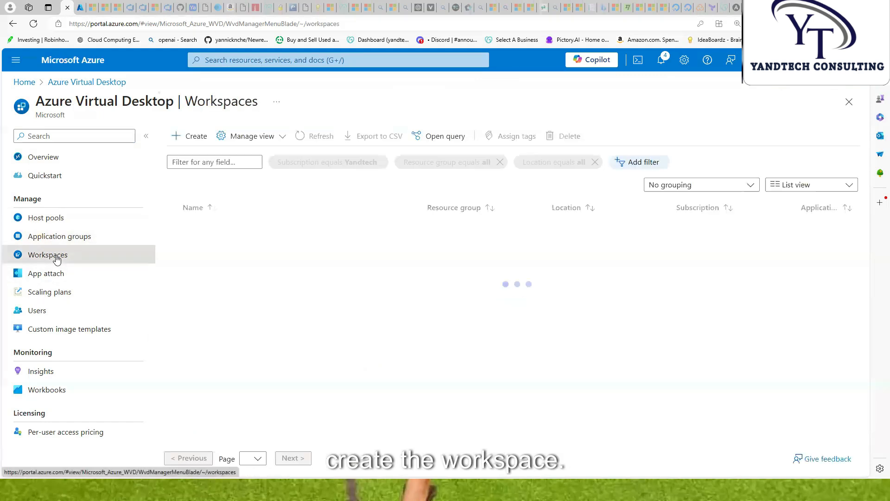
pyautogui.click(309, 343)
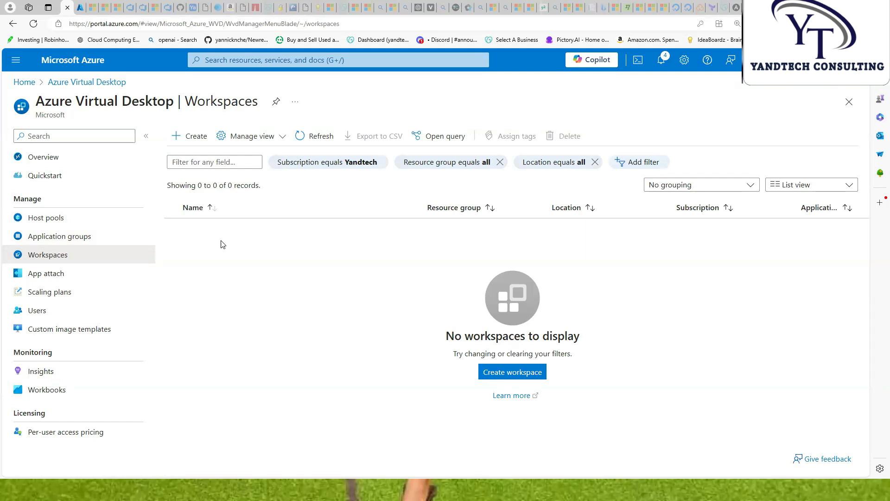
pyautogui.click(194, 136)
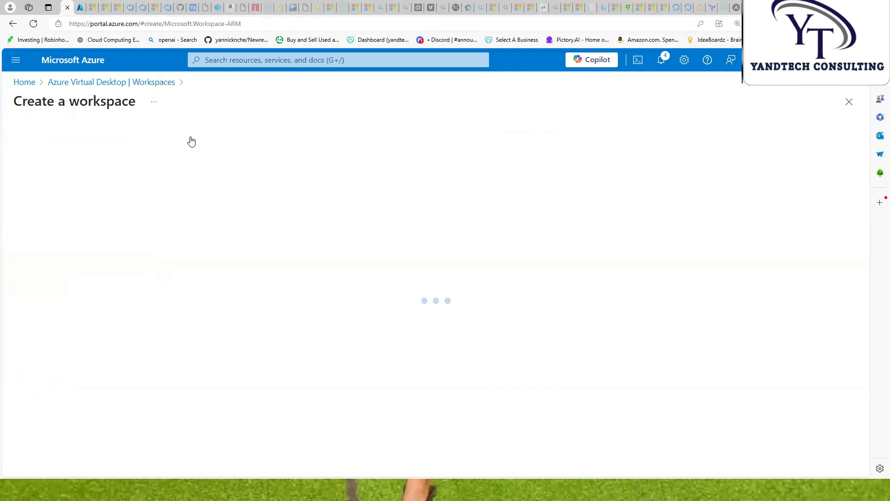
# Name the workspace 'yandtech-Workspace' in the AVD-RG resource group
pyautogui.click(271, 263)
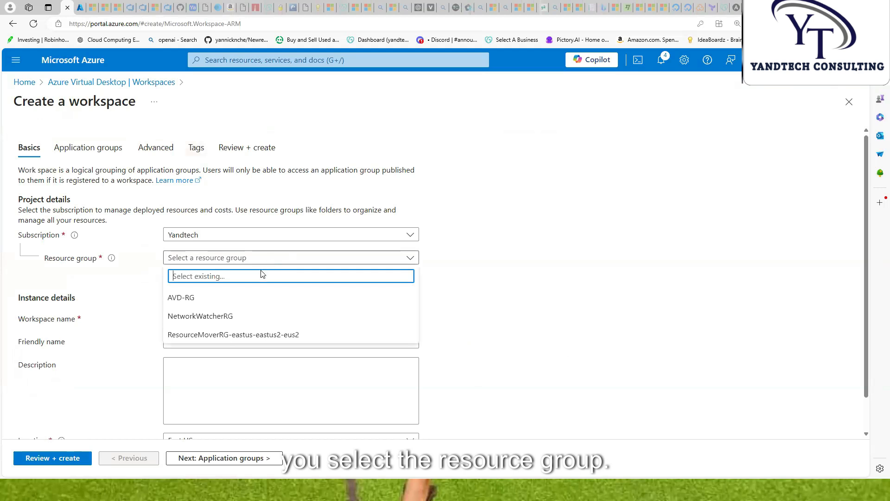
pyautogui.click(217, 300)
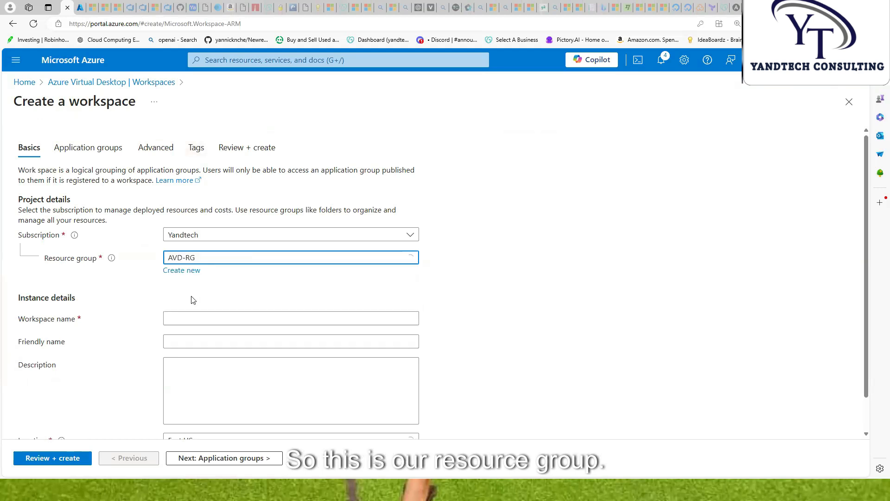
pyautogui.click(196, 321)
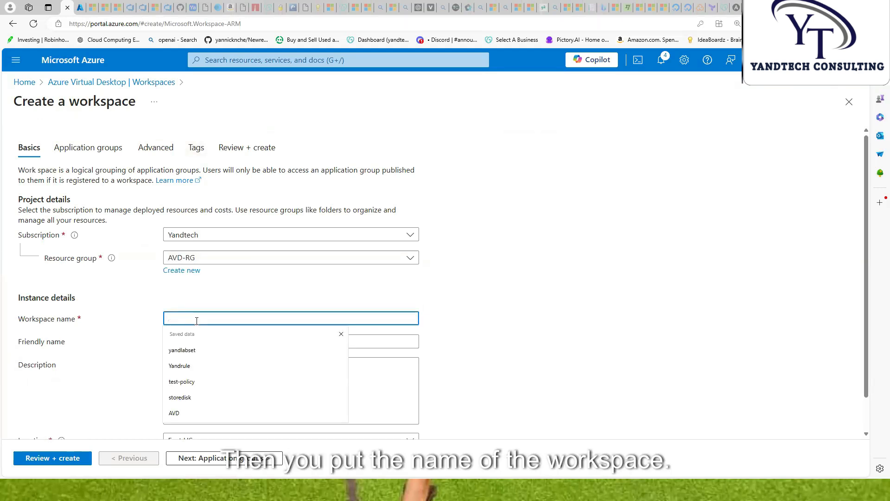
pyautogui.write('yandtech-Workspace')
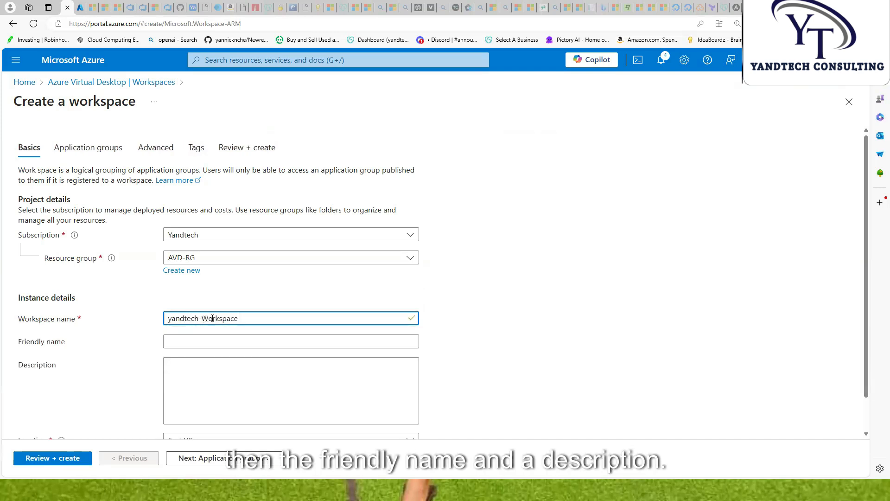
pyautogui.scroll(-1, 260, 294)
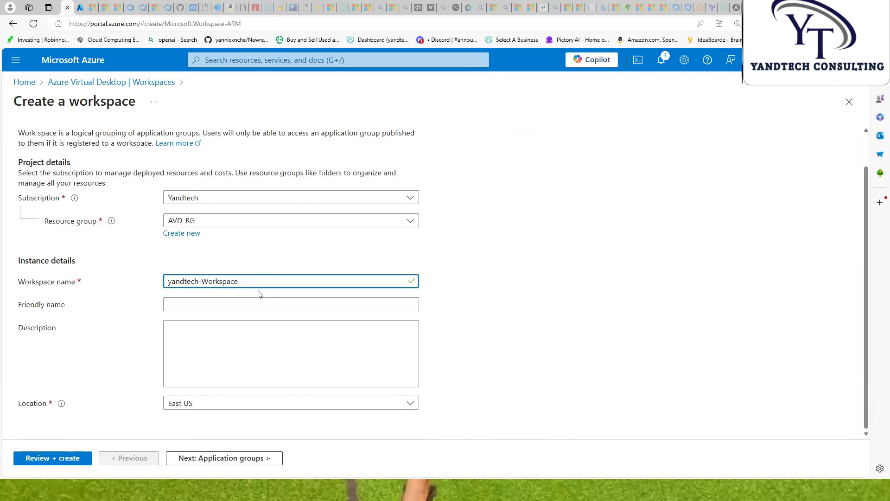
# Register the yandtech-hp-DAG application group with the workspace
pyautogui.click(206, 462)
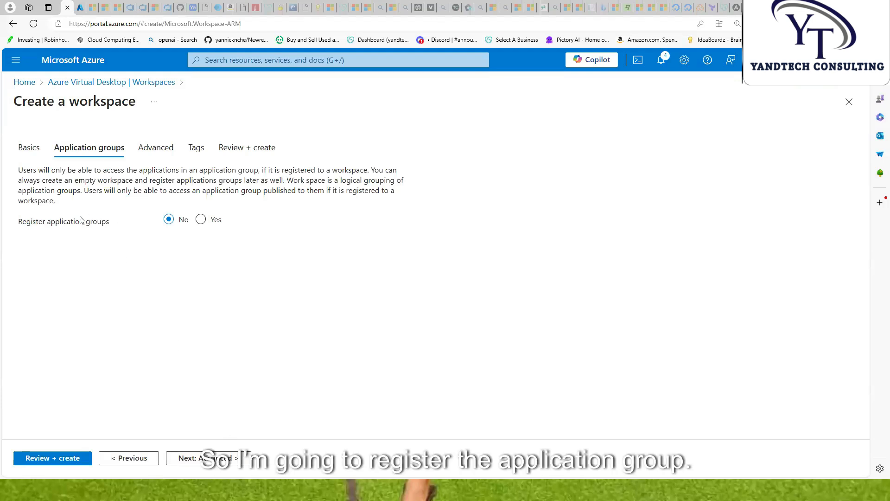
pyautogui.click(201, 220)
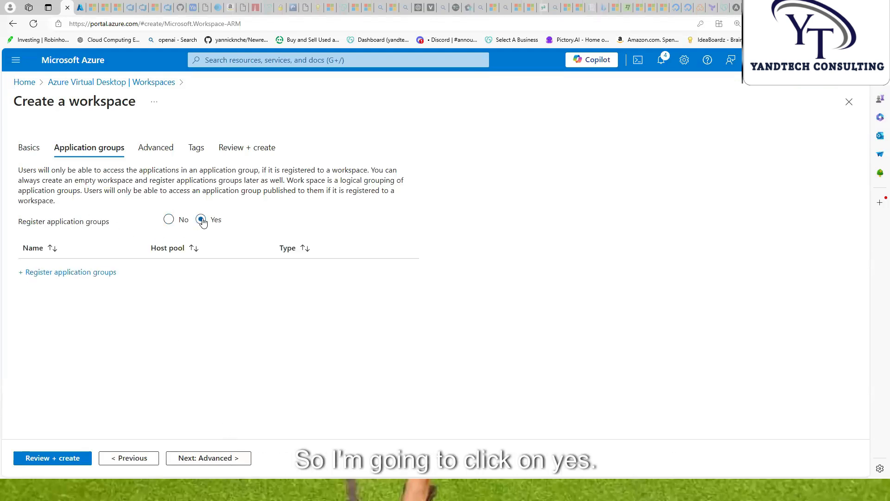
pyautogui.click(74, 274)
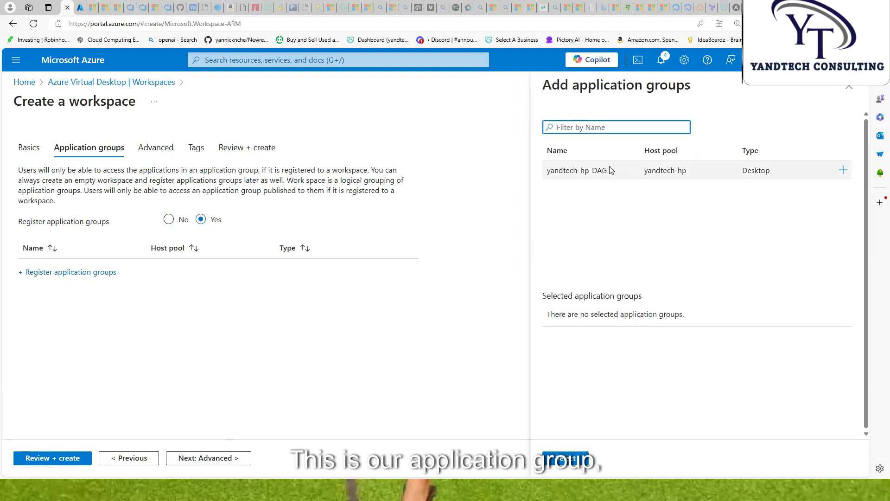
pyautogui.click(844, 172)
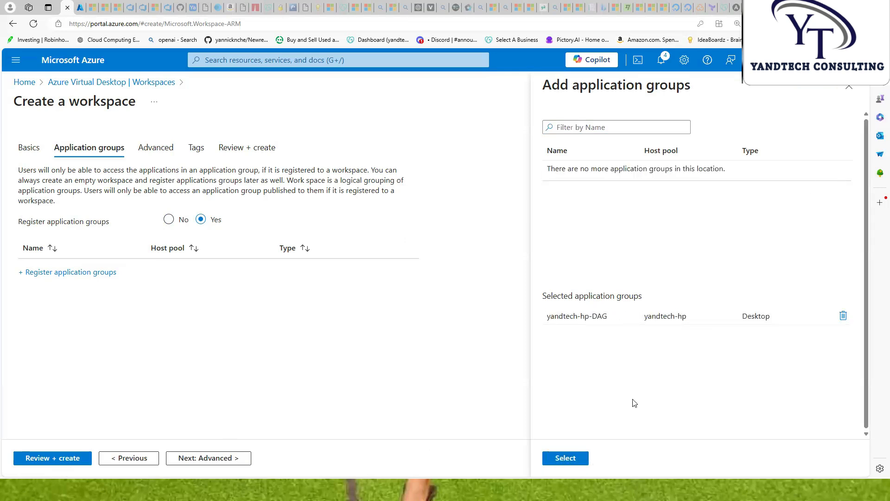
pyautogui.click(572, 464)
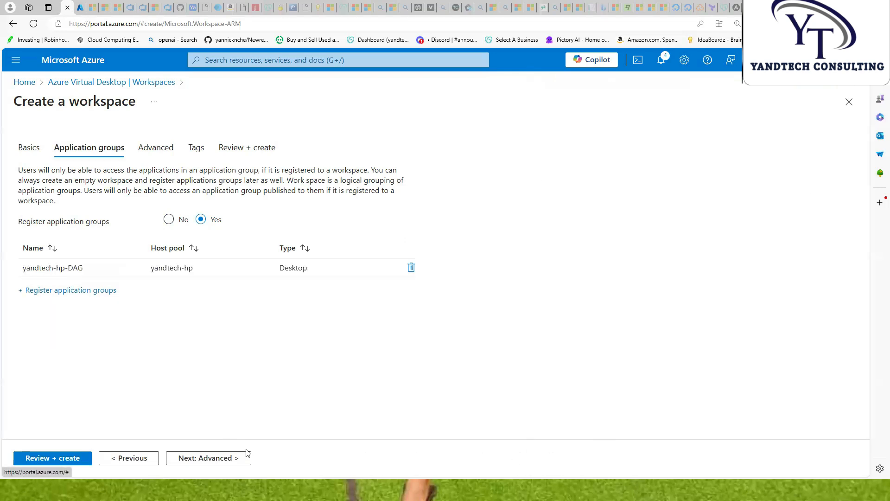
# Skip Advanced and Tags, pass validation, and create the workspace
pyautogui.click(198, 459)
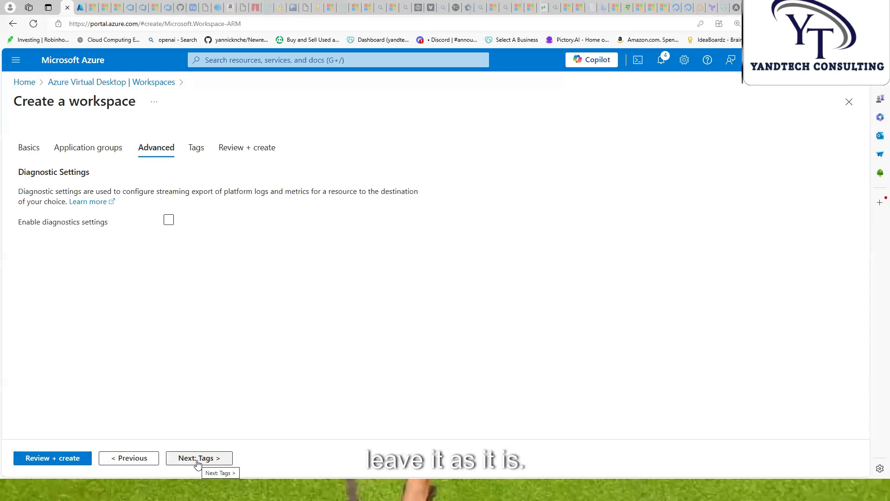
pyautogui.click(198, 459)
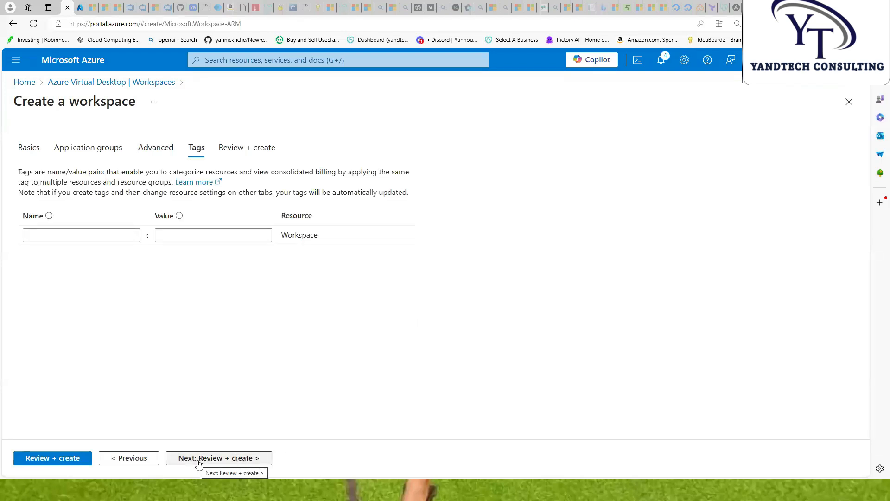
pyautogui.click(199, 463)
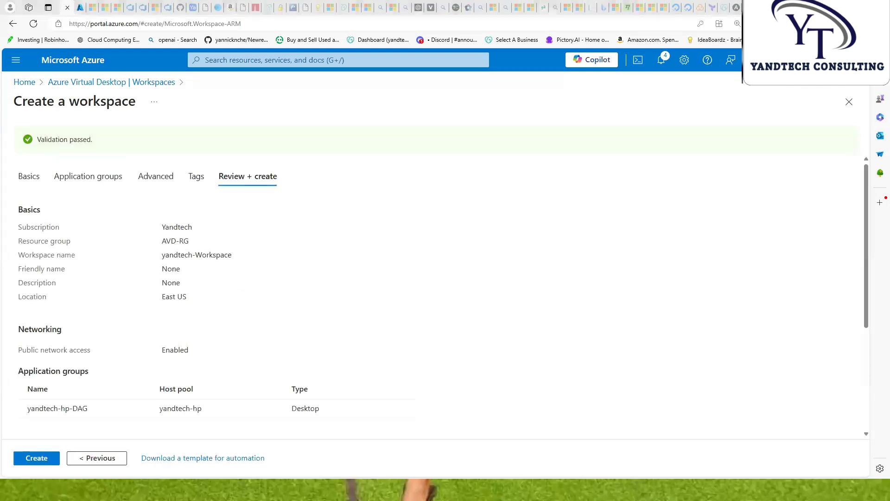
pyautogui.click(37, 455)
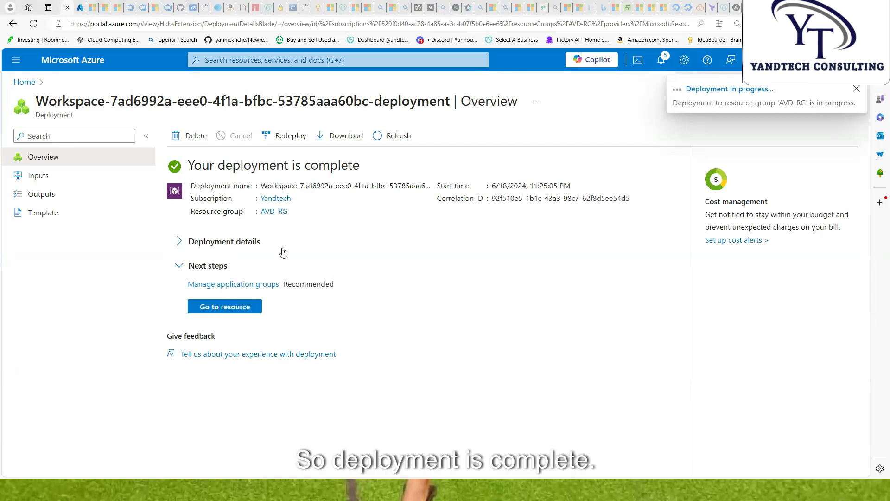
# Open the new workspace, then go through Azure Virtual Desktop's Host pools to Application groups
pyautogui.click(223, 307)
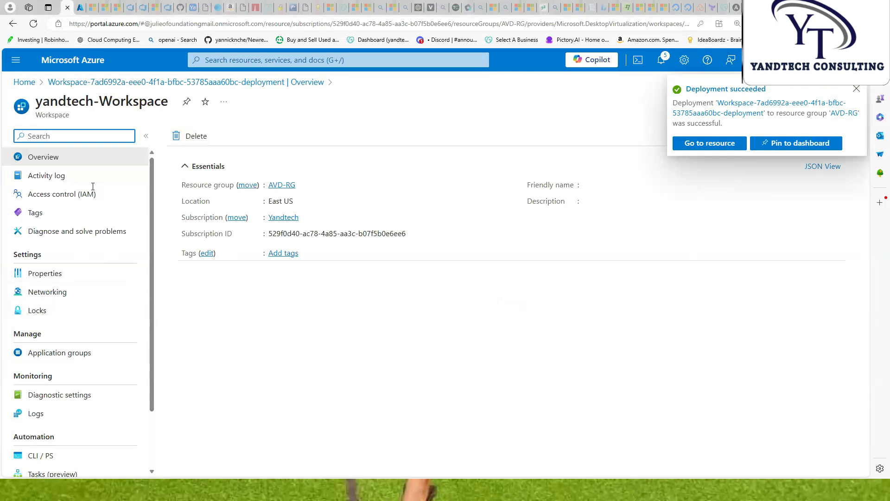
pyautogui.click(254, 60)
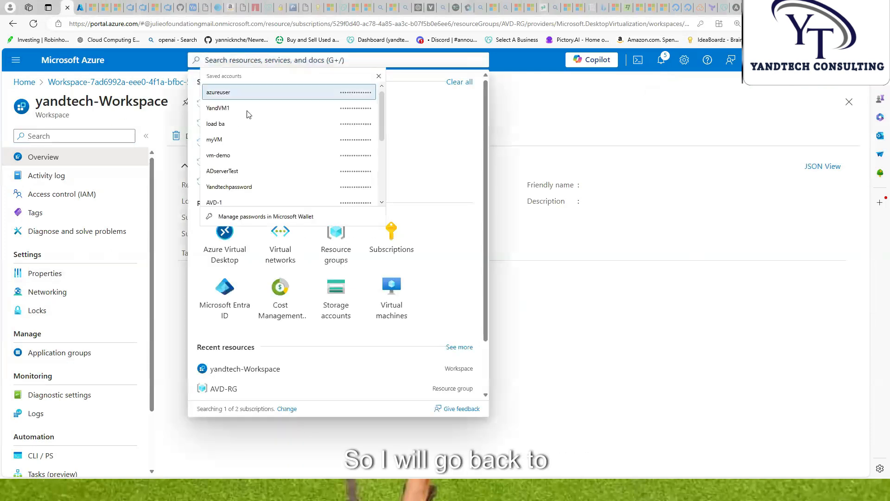
pyautogui.click(220, 244)
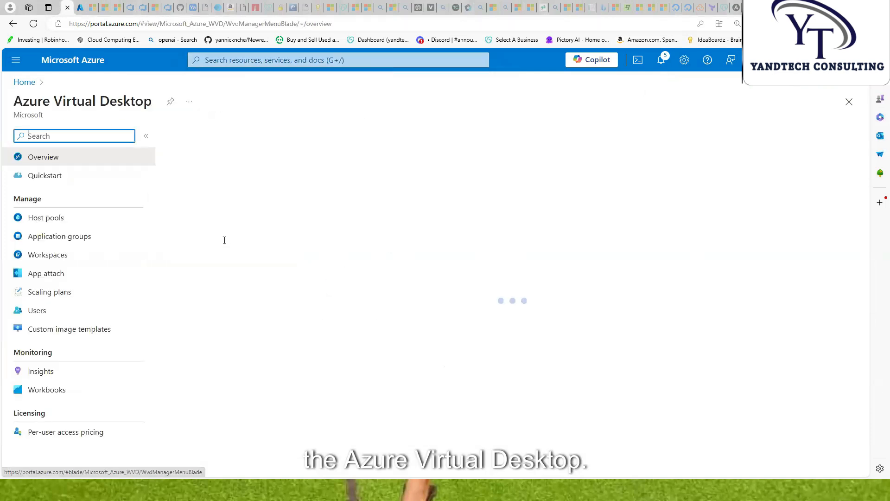
pyautogui.click(48, 222)
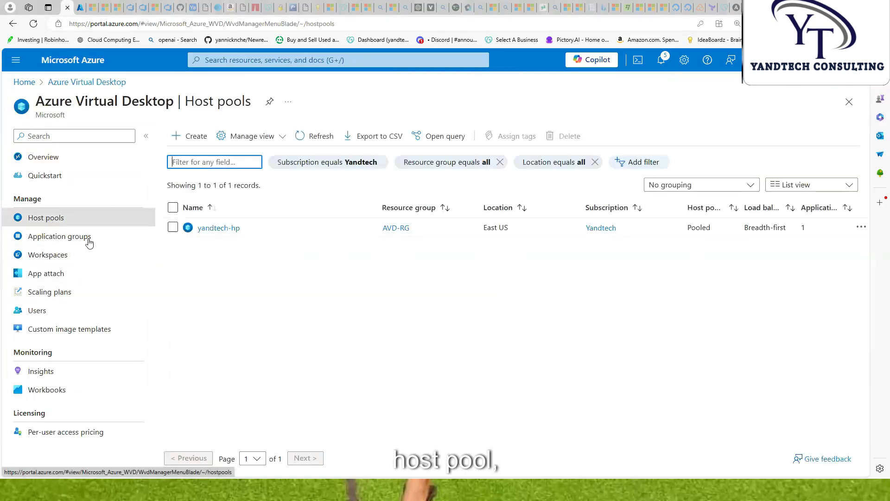
pyautogui.click(57, 243)
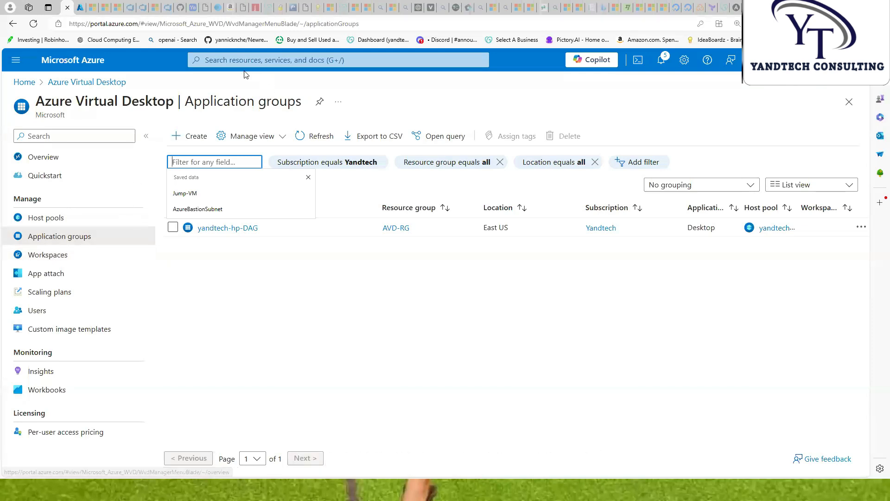
# Go to Microsoft Entra ID's Users list and open the Create new user form
pyautogui.click(220, 62)
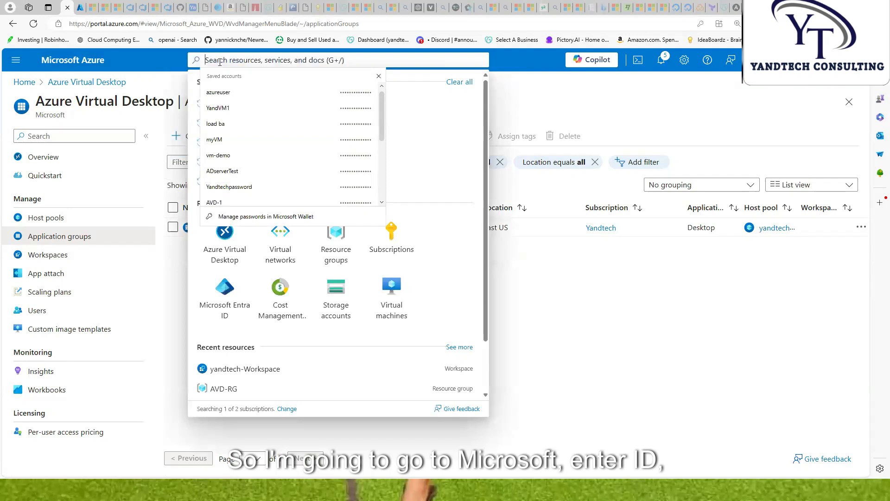
pyautogui.click(231, 299)
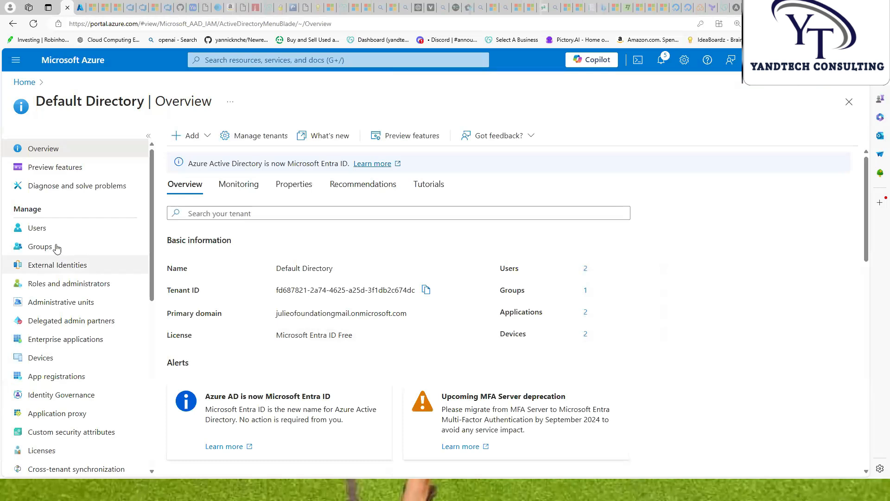
pyautogui.click(42, 232)
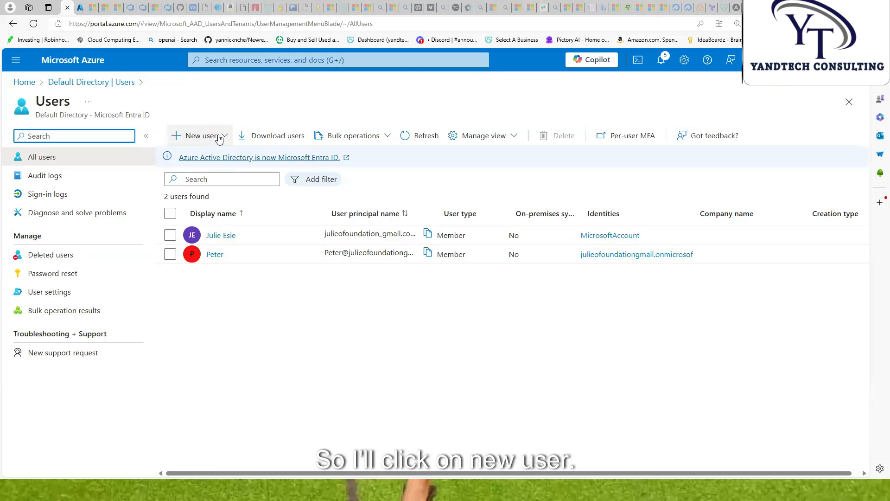
pyautogui.click(219, 139)
pyautogui.click(215, 164)
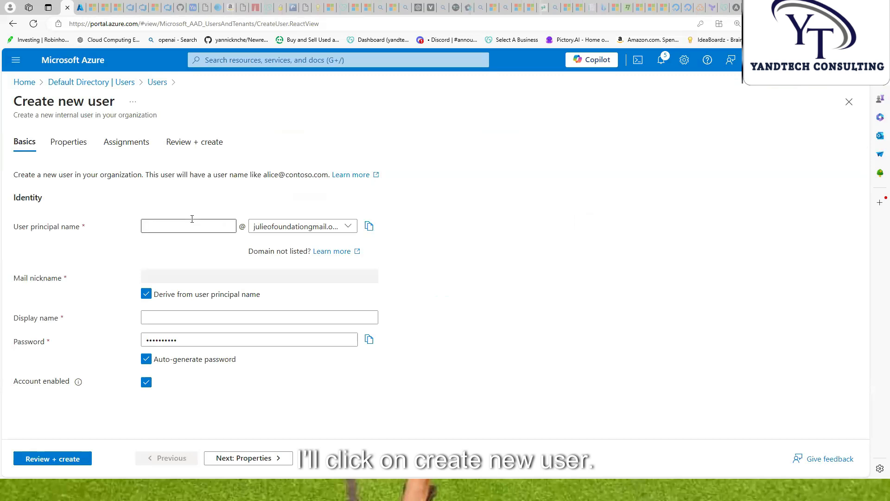
# Enter the yandtech user principal name and display name, and set a manual password
pyautogui.click(190, 227)
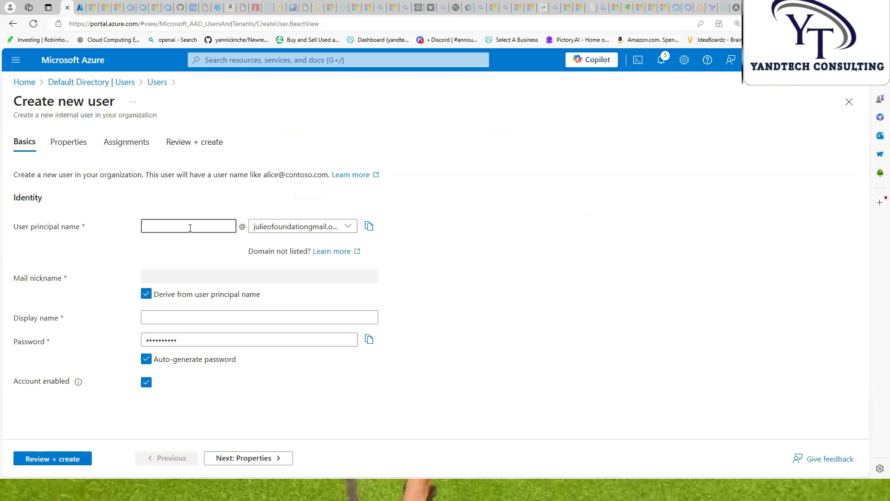
pyautogui.write('yandtech')
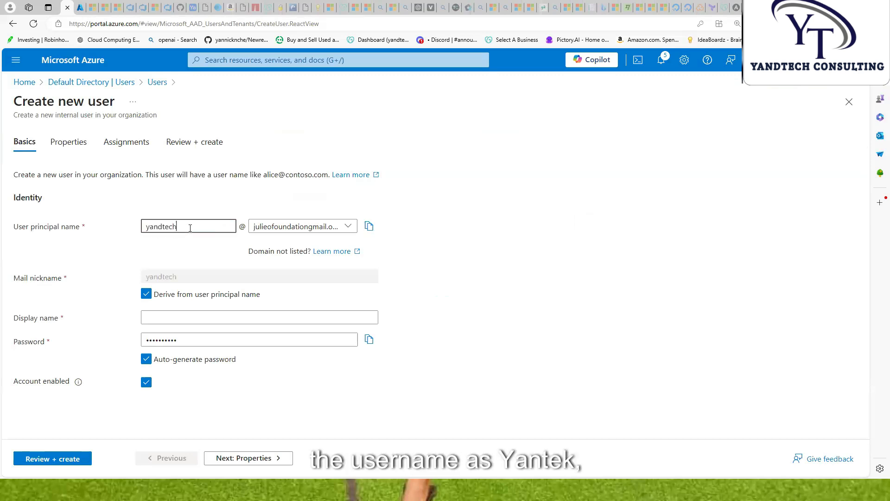
pyautogui.click(179, 319)
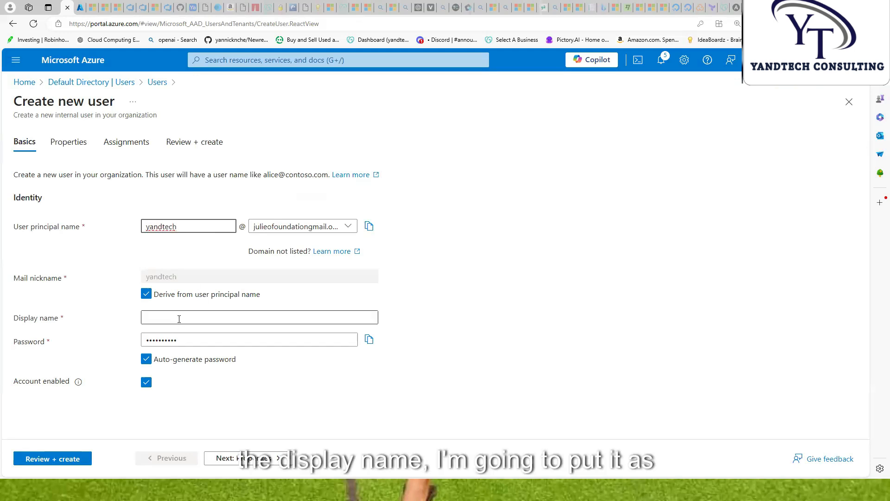
pyautogui.write('yand')
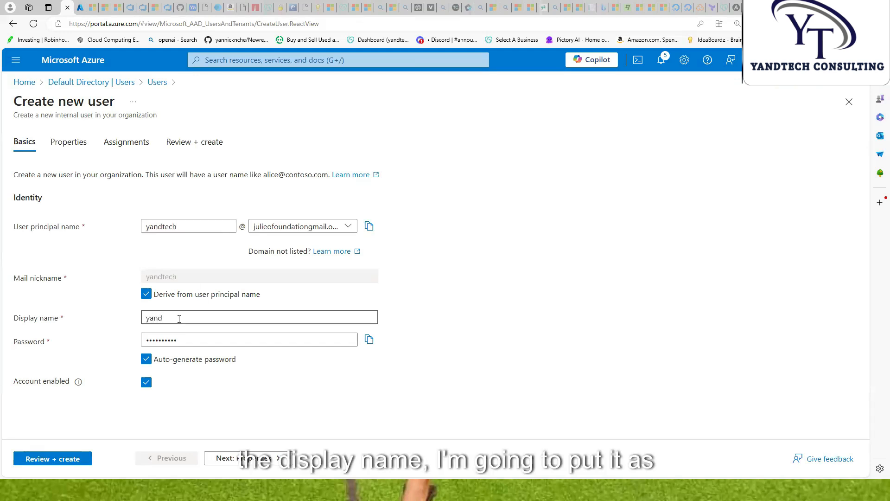
pyautogui.write('tech')
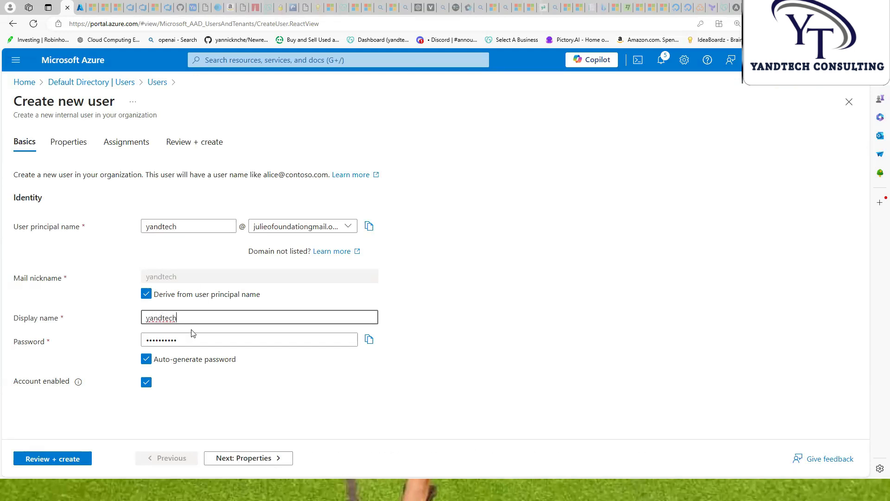
pyautogui.click(146, 360)
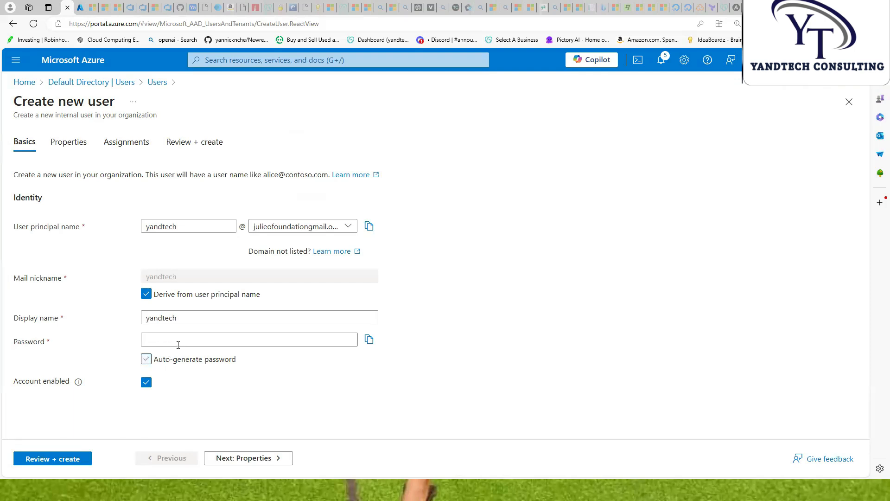
pyautogui.click(178, 344)
pyautogui.write('•')
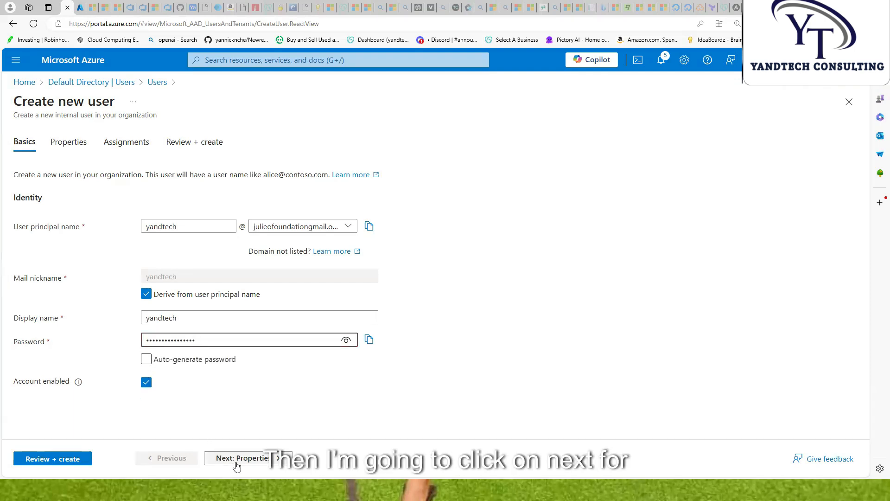
# Add the Global Administrator directory role on the Assignments step
pyautogui.click(235, 459)
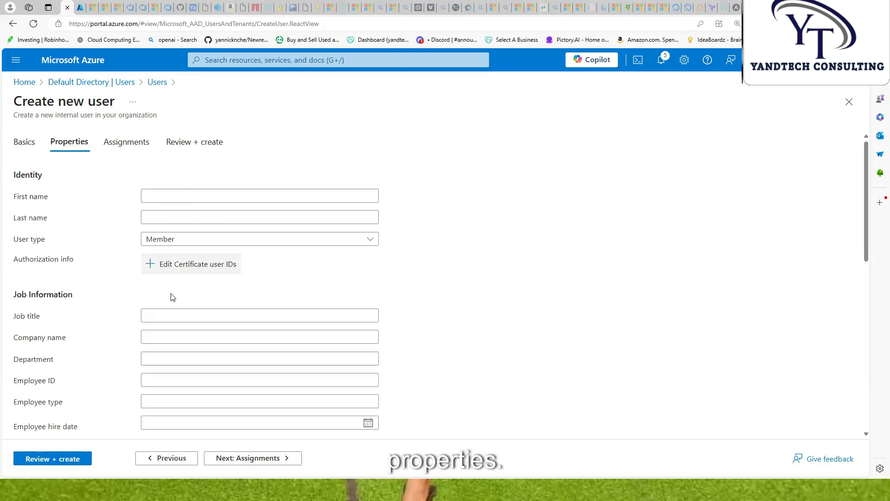
pyautogui.scroll(-4, 158, 222)
pyautogui.scroll(4, 157, 241)
pyautogui.scroll(-8, 157, 243)
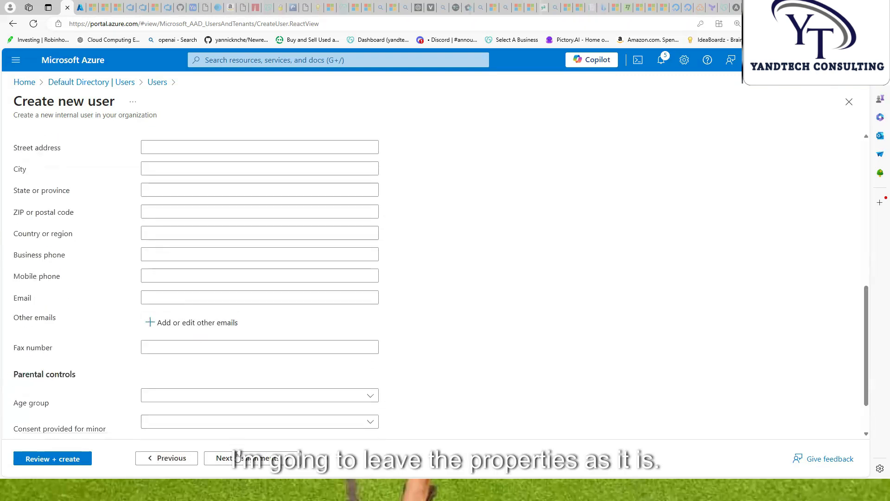
pyautogui.click(241, 459)
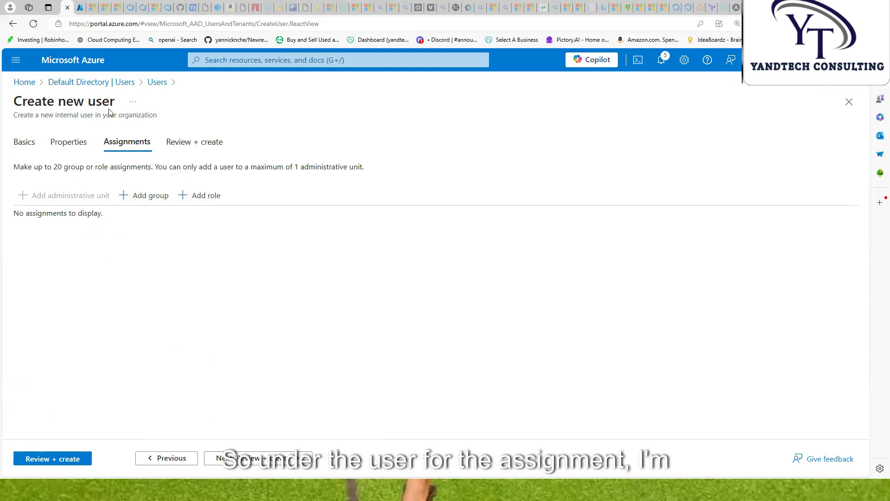
pyautogui.click(200, 196)
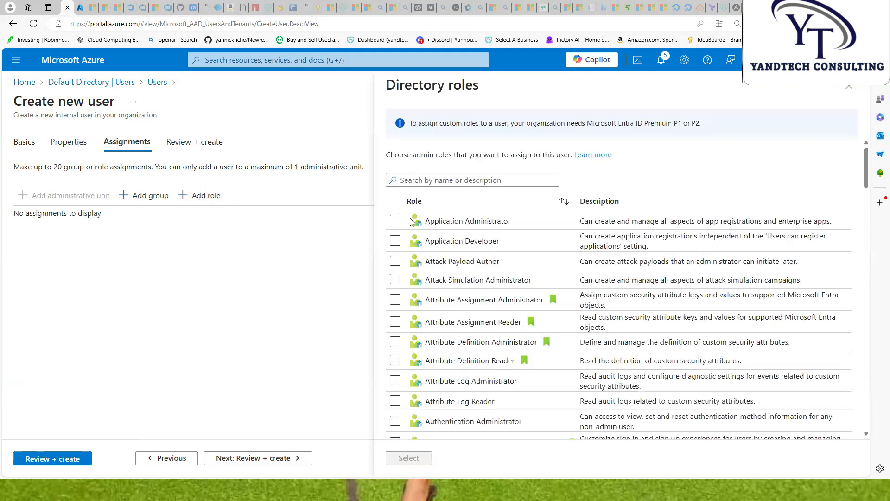
pyautogui.click(418, 182)
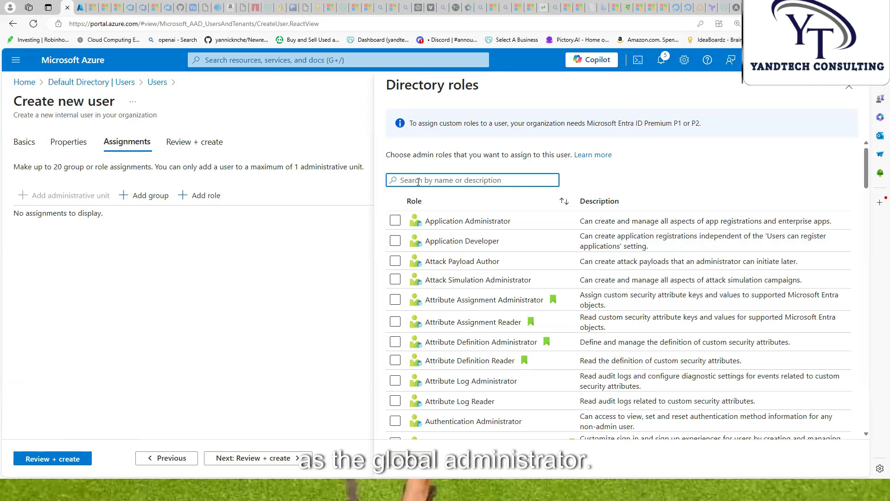
pyautogui.write('glob')
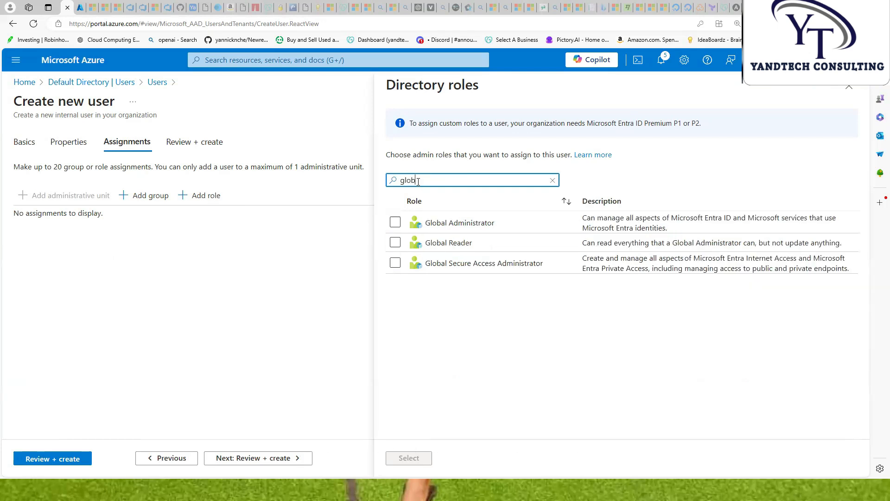
pyautogui.write('a')
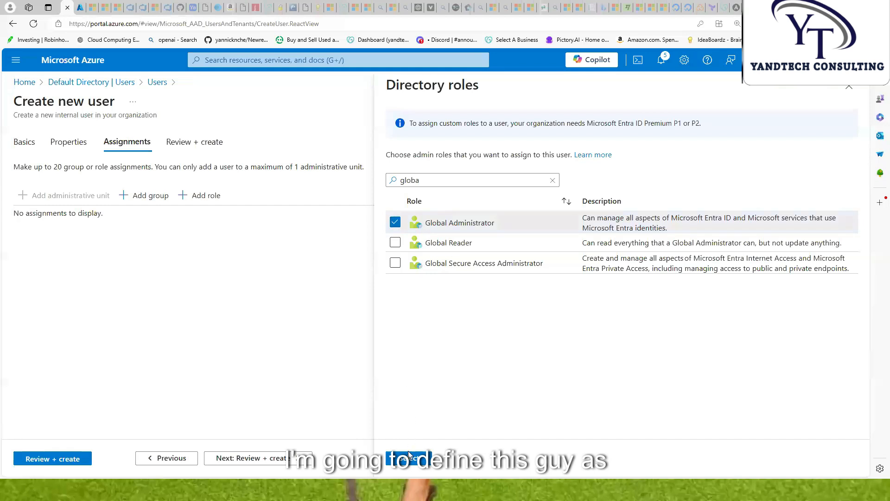
pyautogui.click(408, 459)
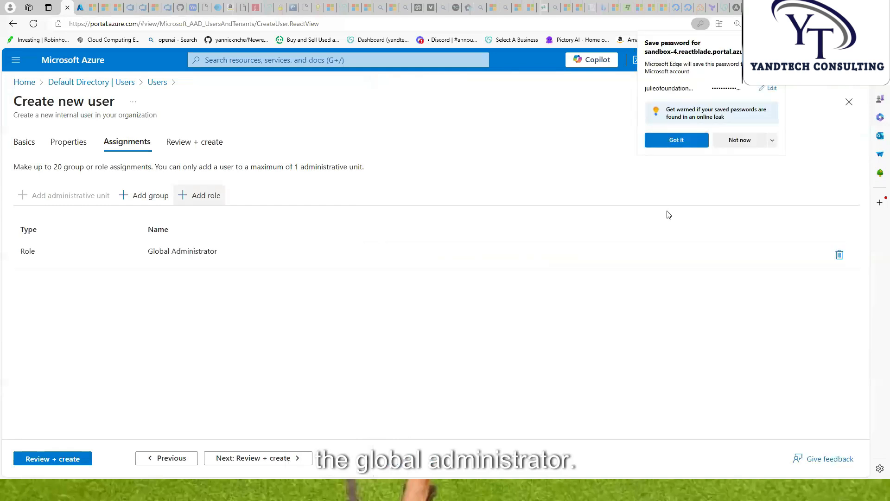
# Review and create the new yandtech user
pyautogui.click(735, 140)
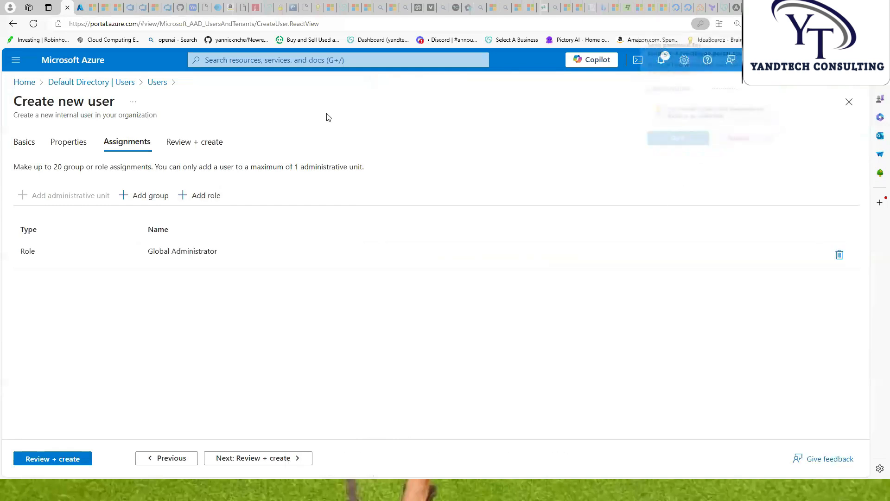
pyautogui.click(240, 458)
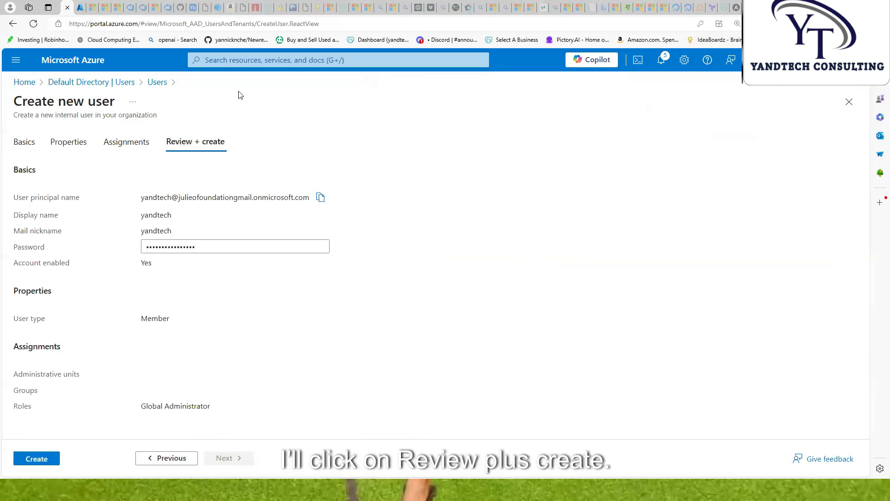
pyautogui.click(47, 462)
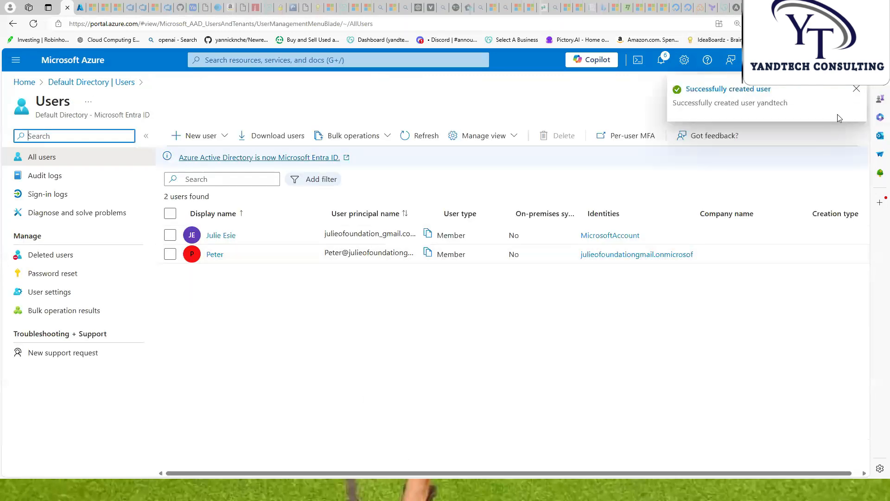
# Refresh the user list, then open the AVD-RG resource group from Resource groups
pyautogui.click(856, 89)
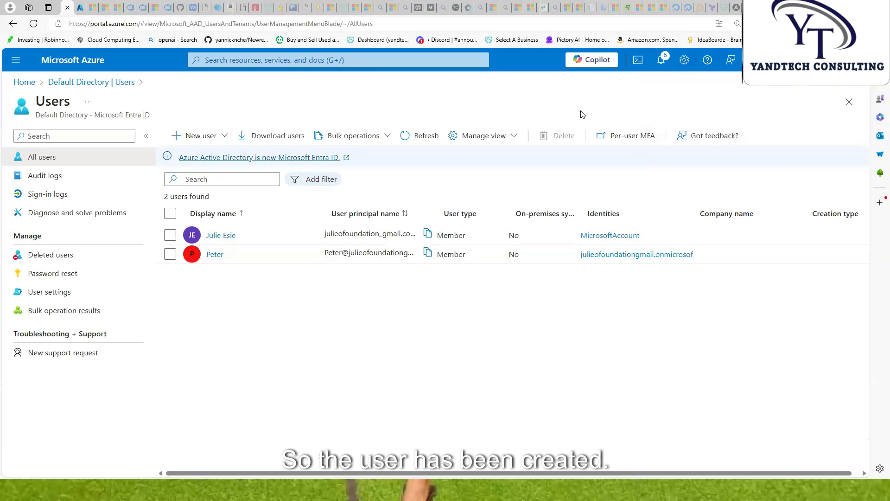
pyautogui.click(420, 137)
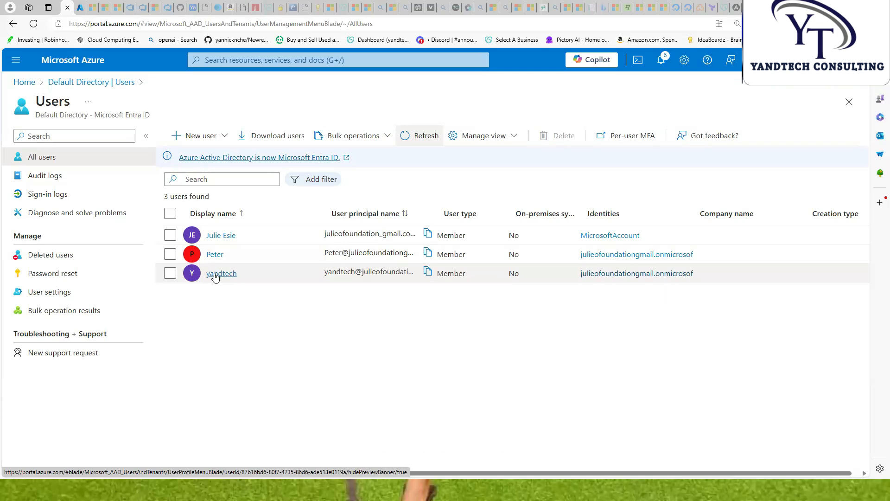
pyautogui.click(236, 61)
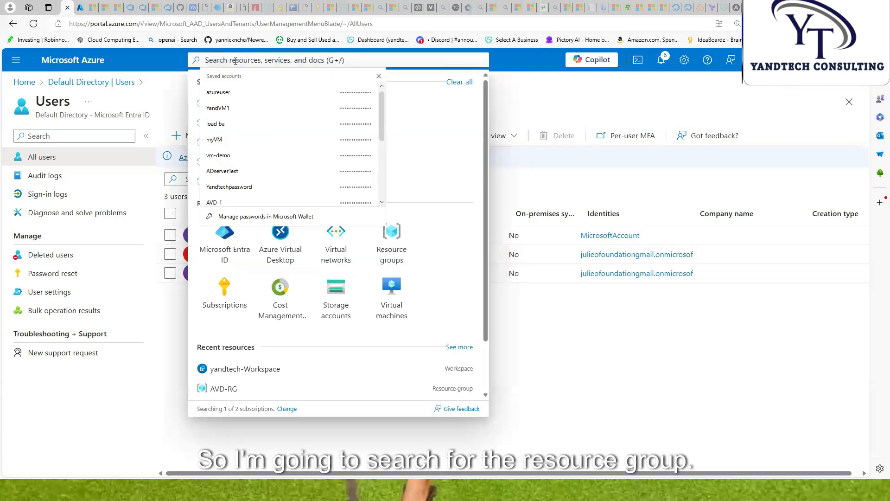
pyautogui.click(16, 60)
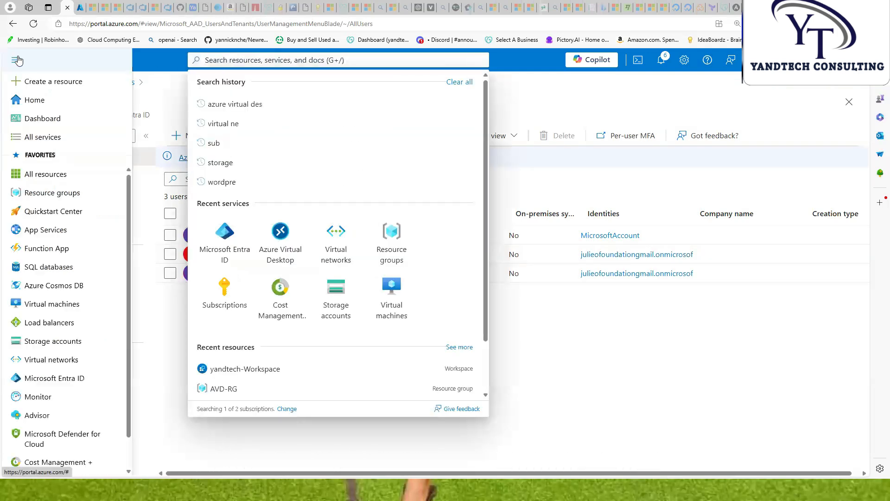
pyautogui.click(46, 193)
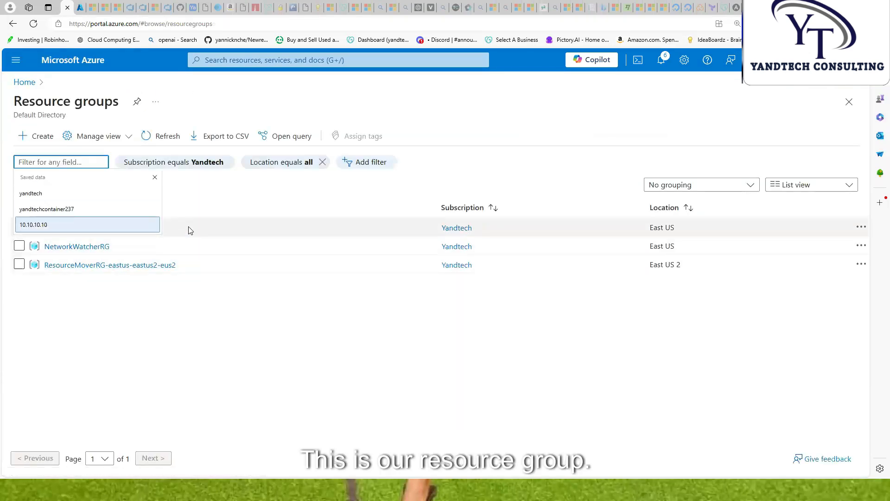
pyautogui.click(203, 187)
pyautogui.click(57, 228)
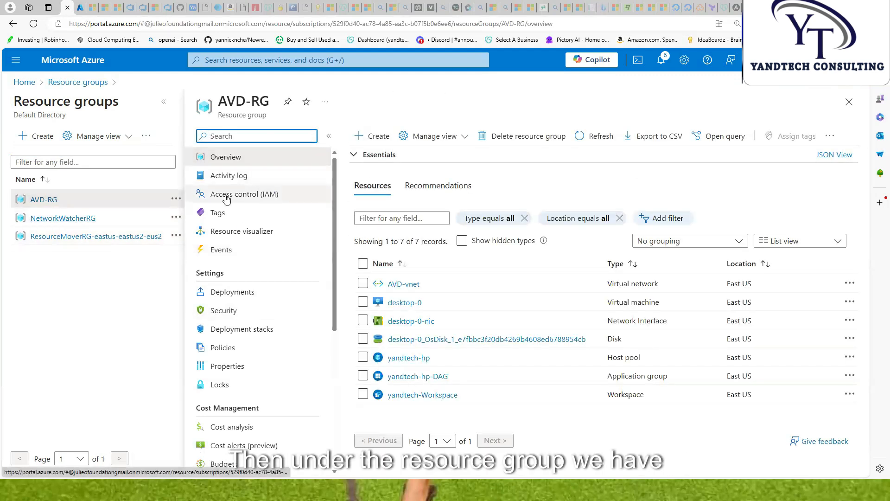
# Start adding a role assignment from AVD-RG's Access control (IAM)
pyautogui.click(163, 102)
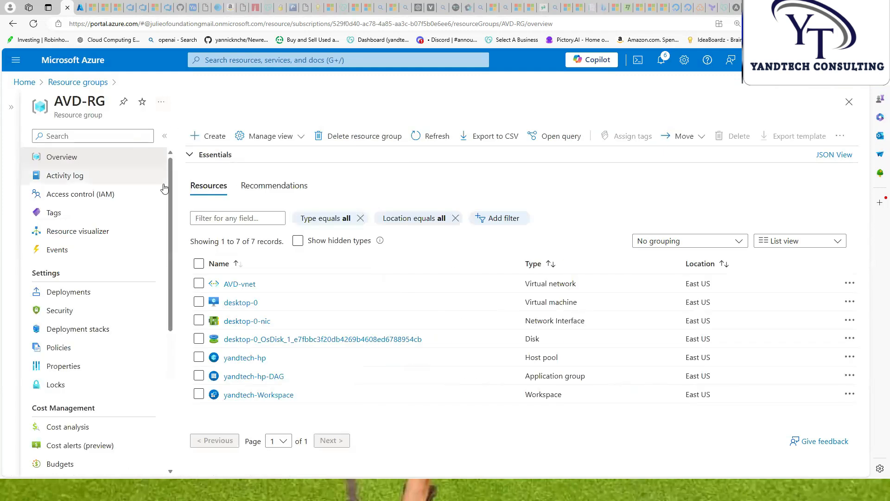
pyautogui.click(87, 195)
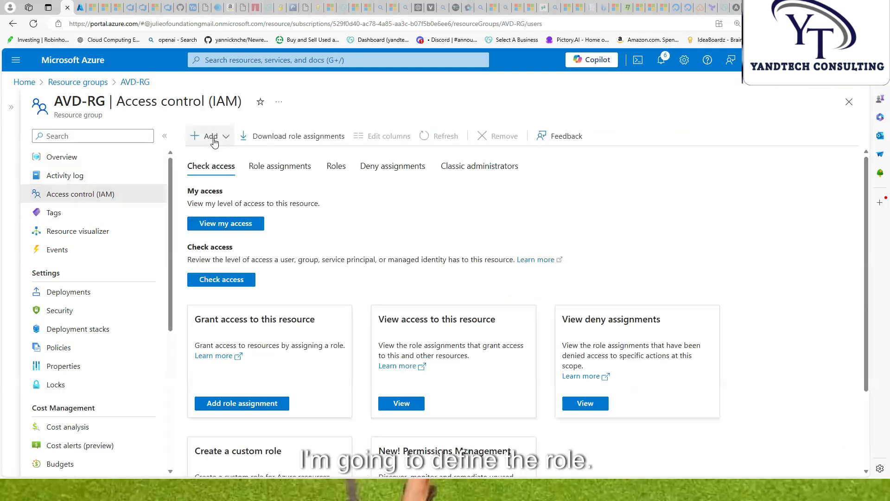
pyautogui.click(226, 137)
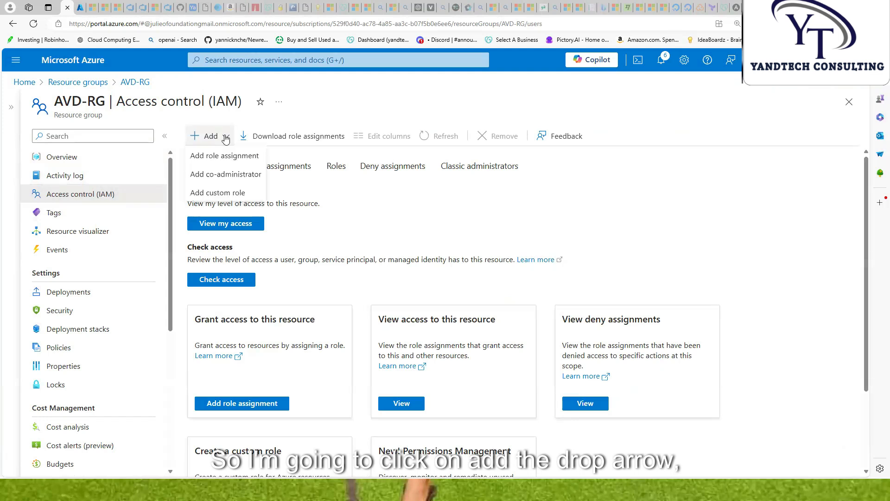
pyautogui.click(218, 157)
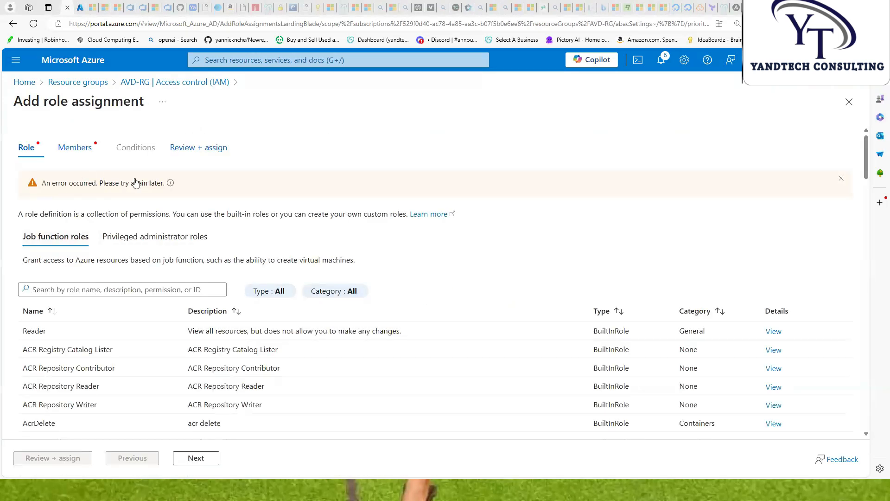
# Reload the page and select the Virtual Machine User Login role
pyautogui.click(33, 25)
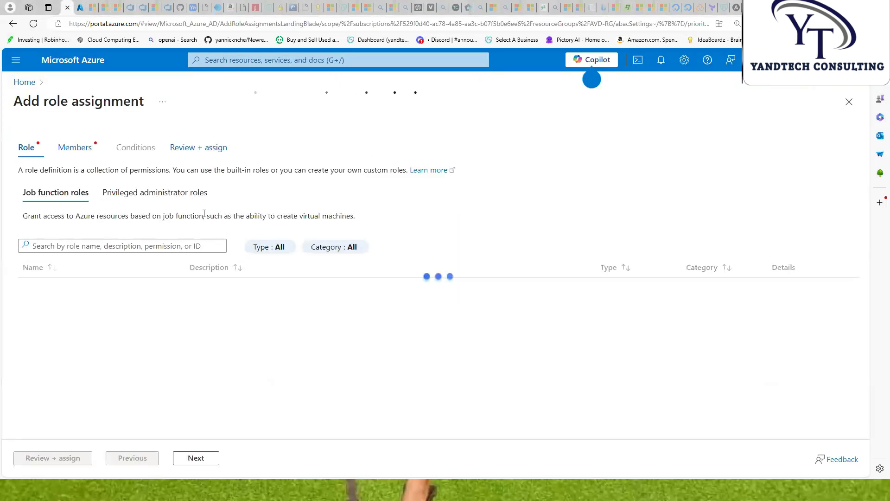
pyautogui.click(66, 248)
pyautogui.write('v')
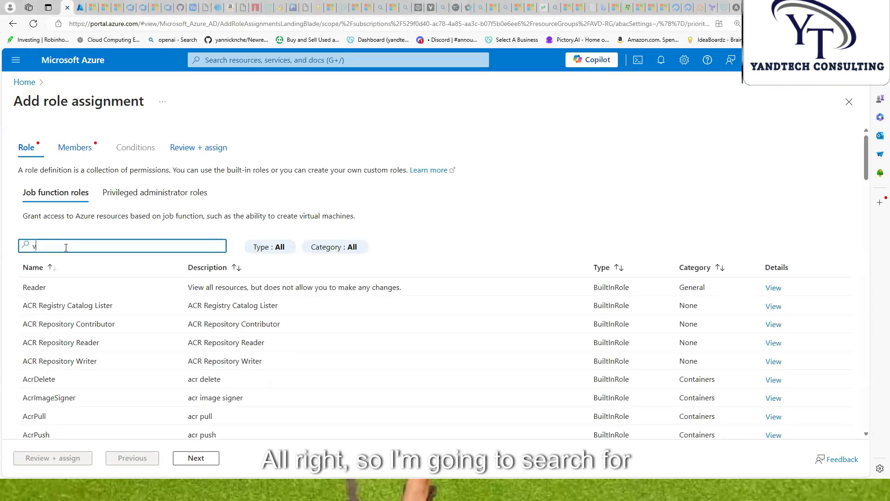
pyautogui.write('irtual machine user')
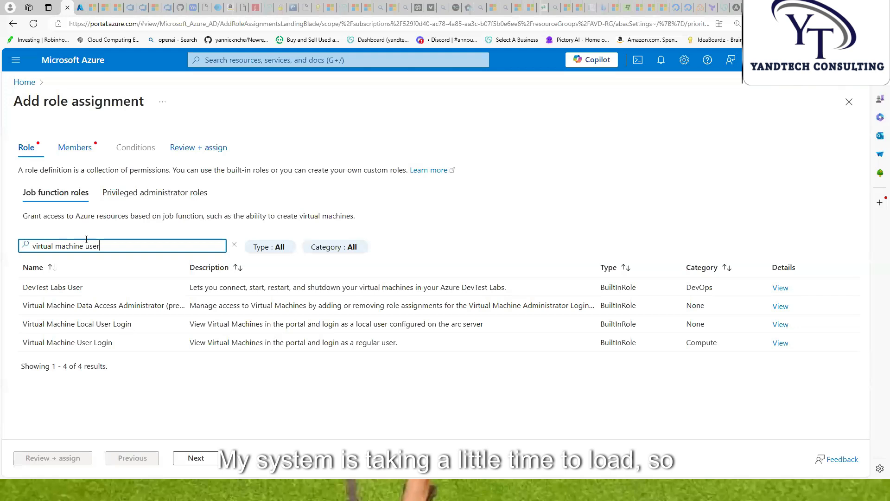
pyautogui.click(85, 342)
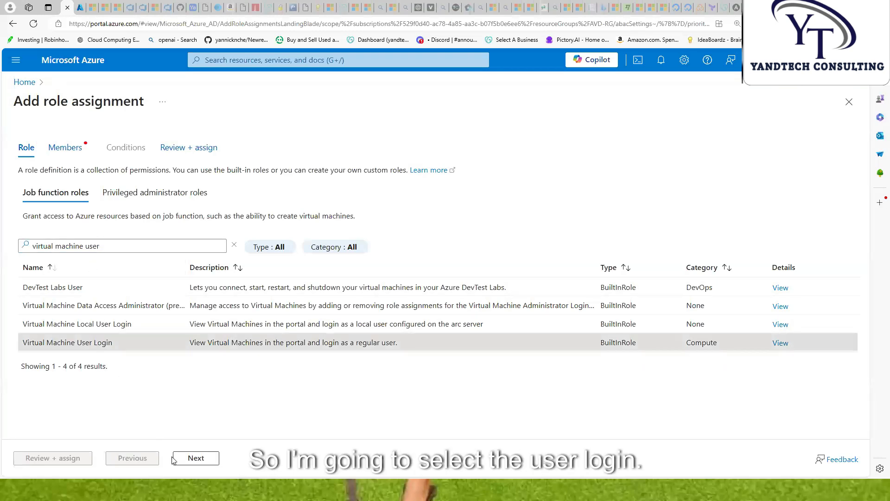
pyautogui.click(209, 461)
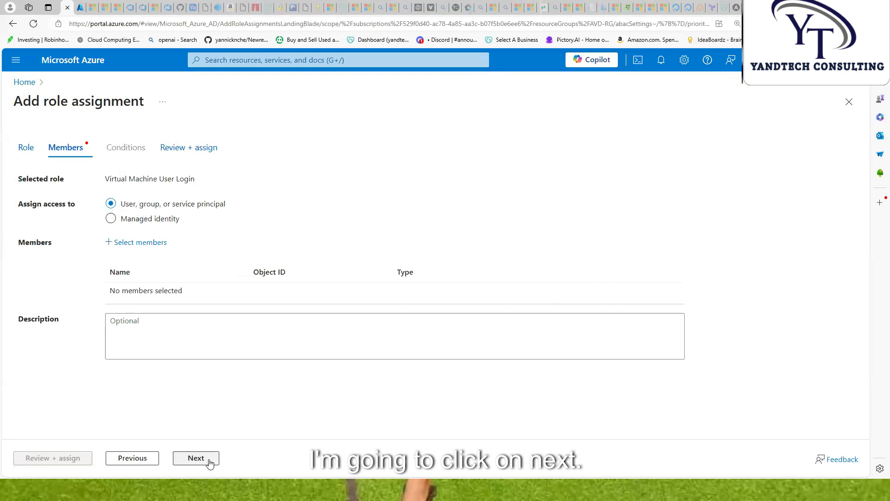
# Add yandtech as the member and complete the role assignment
pyautogui.click(146, 247)
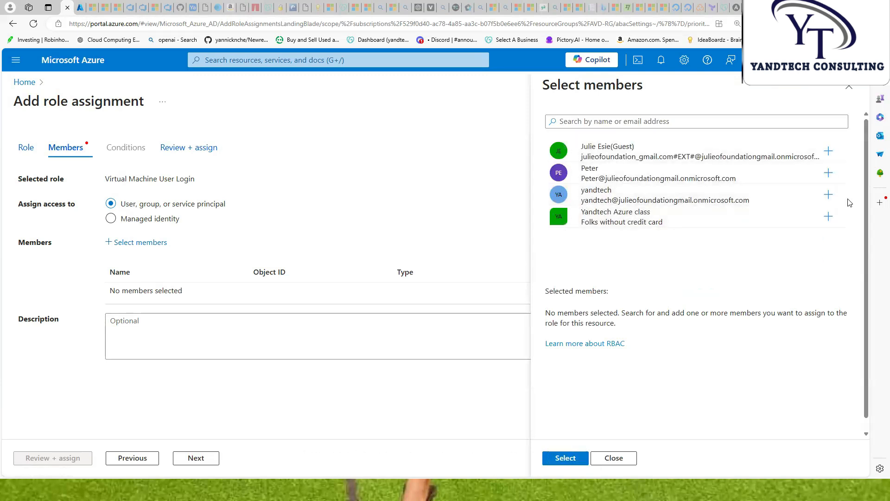
pyautogui.click(829, 195)
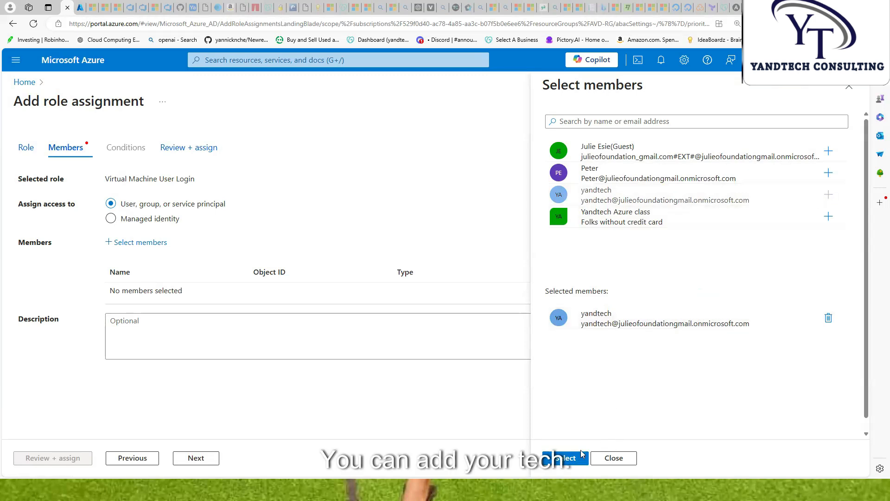
pyautogui.click(570, 458)
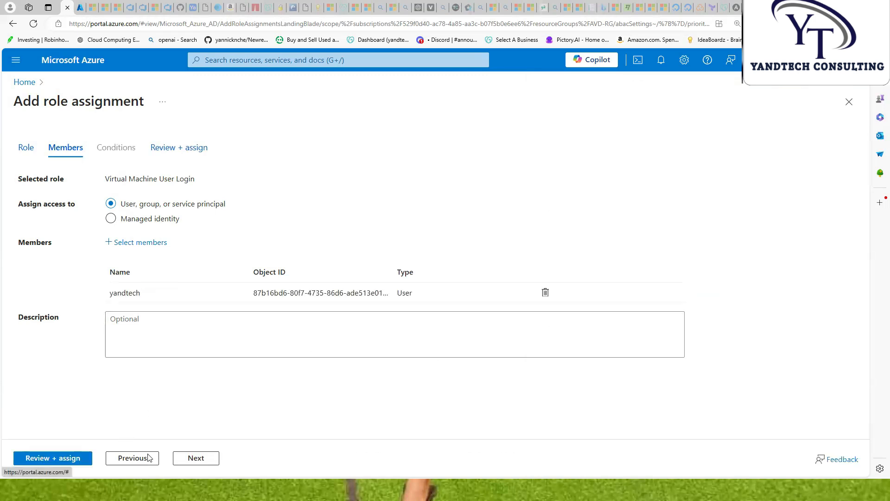
pyautogui.click(206, 460)
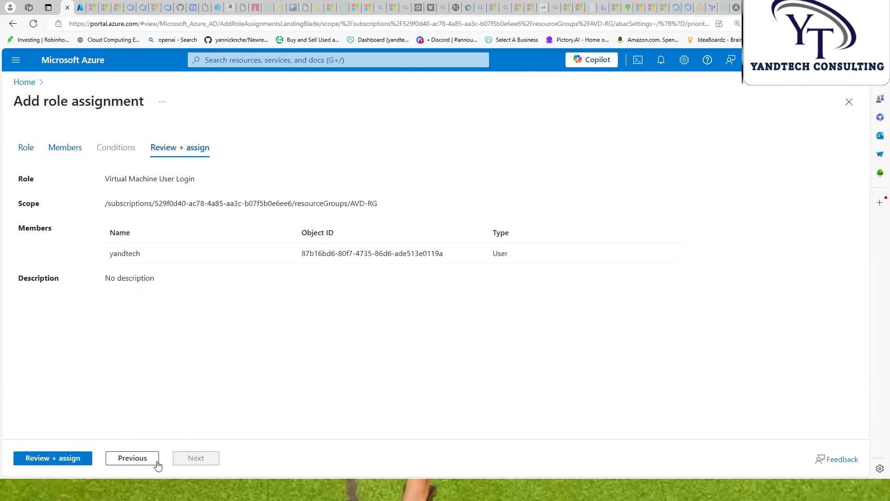
pyautogui.click(73, 459)
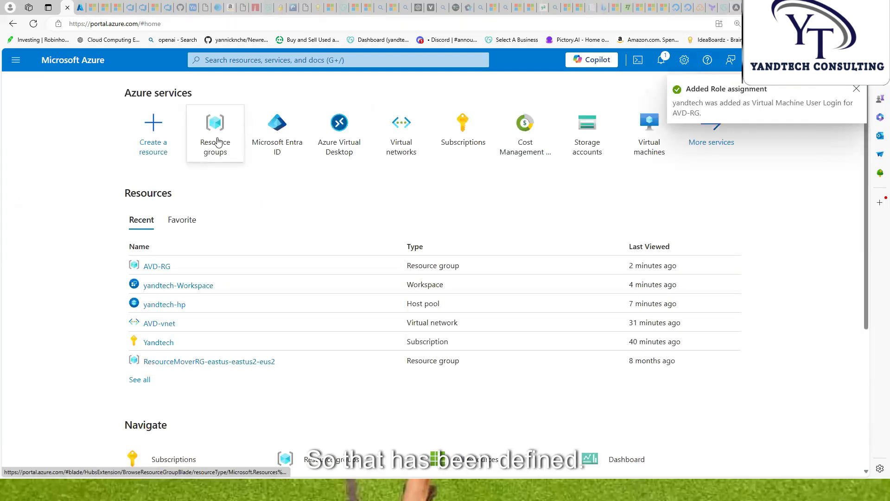
pyautogui.click(273, 140)
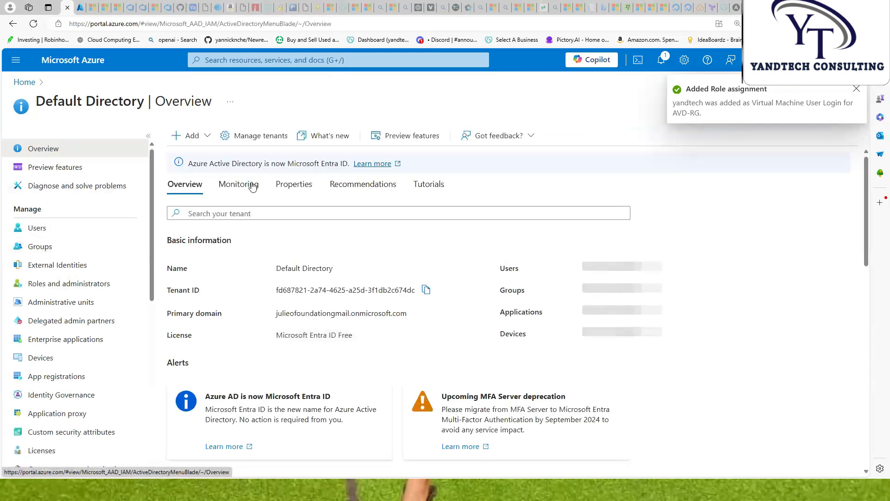
# Return to AVD-RG's Access control (IAM) and start another Add role assignment
pyautogui.click(16, 60)
pyautogui.click(37, 197)
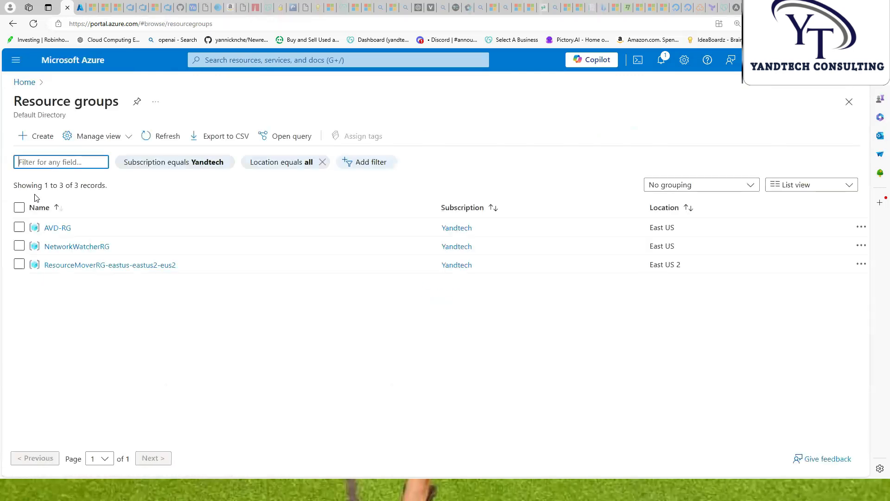
pyautogui.click(130, 334)
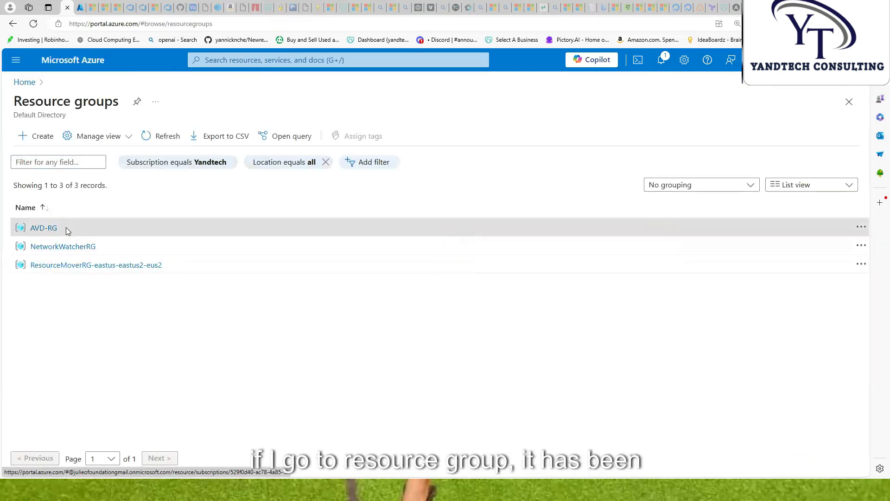
pyautogui.click(66, 227)
pyautogui.click(162, 103)
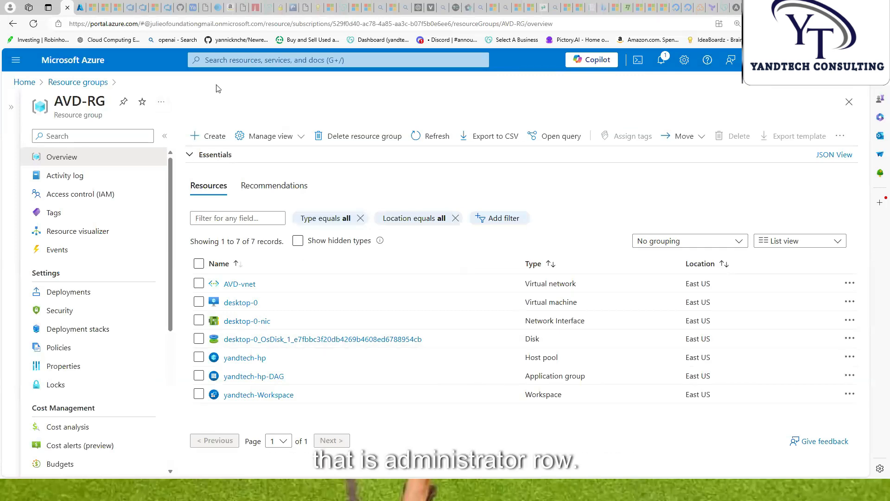
pyautogui.click(66, 195)
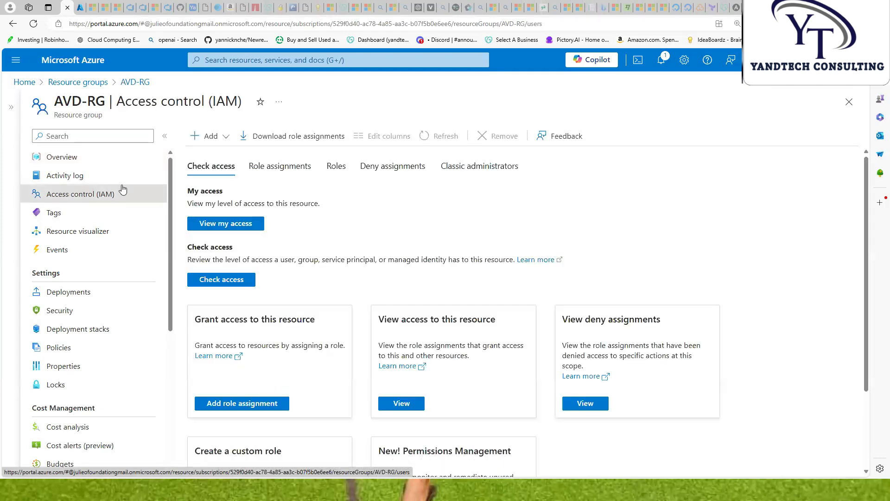
pyautogui.click(227, 138)
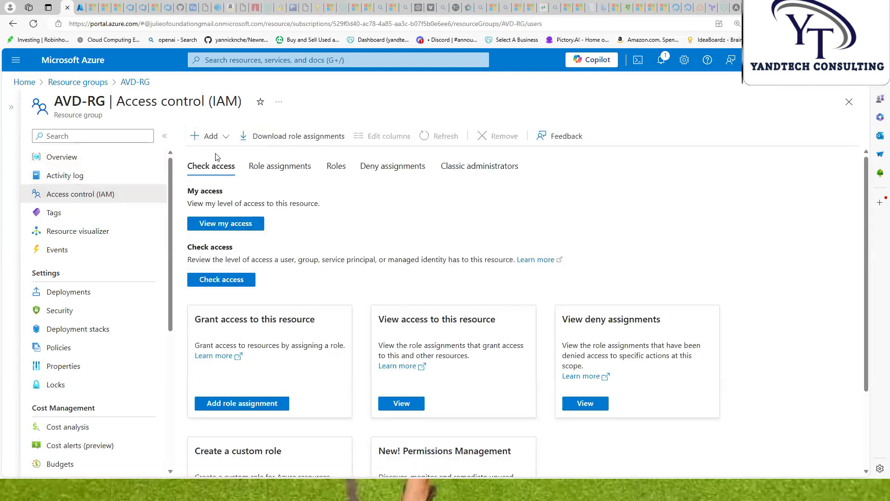
pyautogui.click(216, 155)
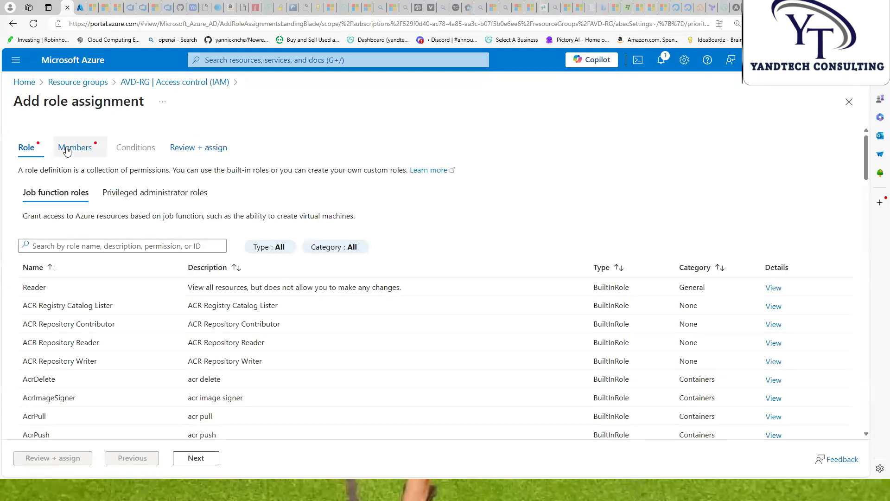
# Select the Virtual Machine Administrator Login role
pyautogui.click(68, 150)
pyautogui.click(33, 148)
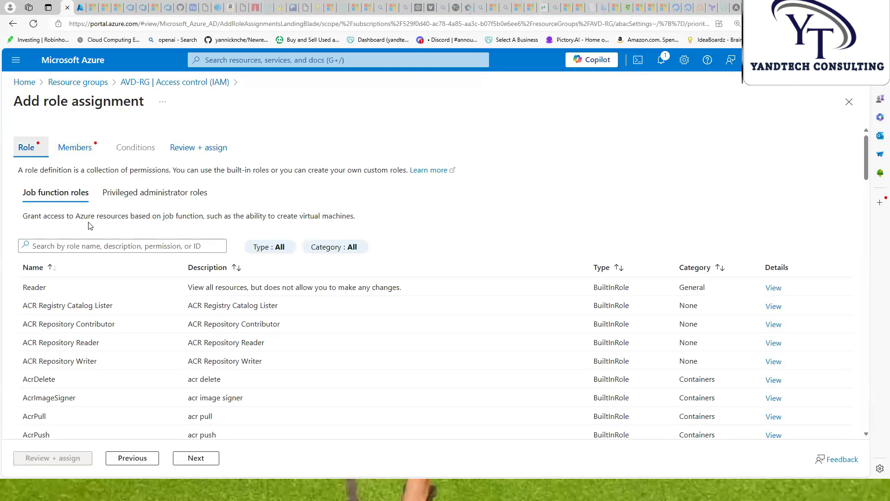
pyautogui.click(91, 247)
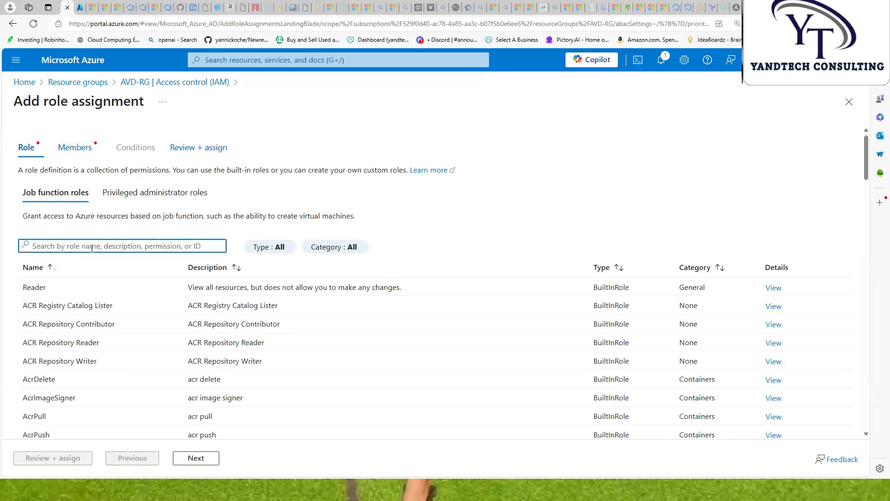
pyautogui.write('vi')
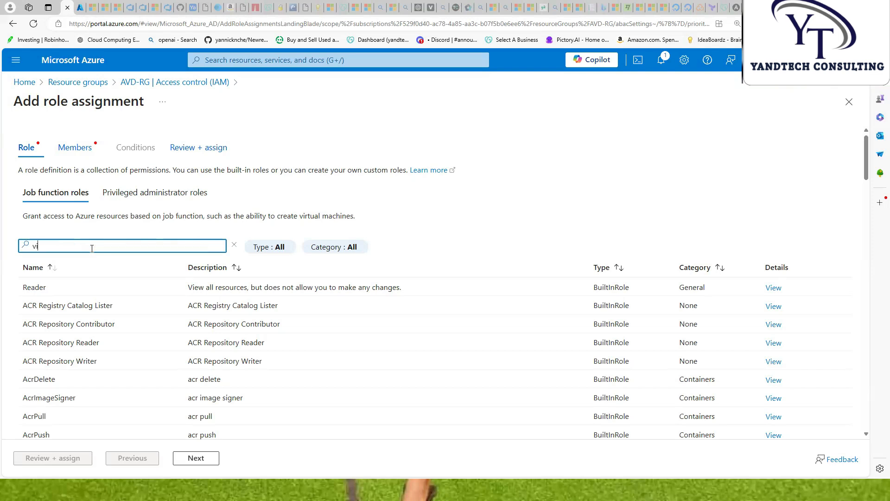
pyautogui.write('rtual machine')
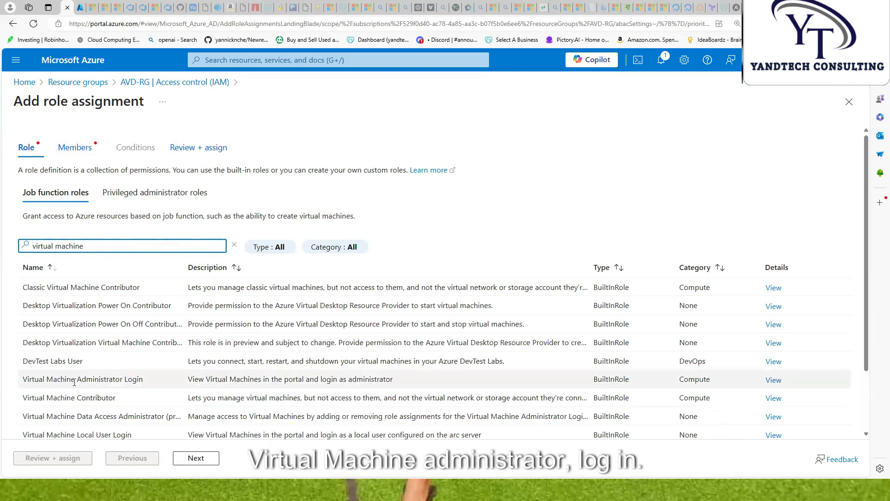
pyautogui.click(99, 380)
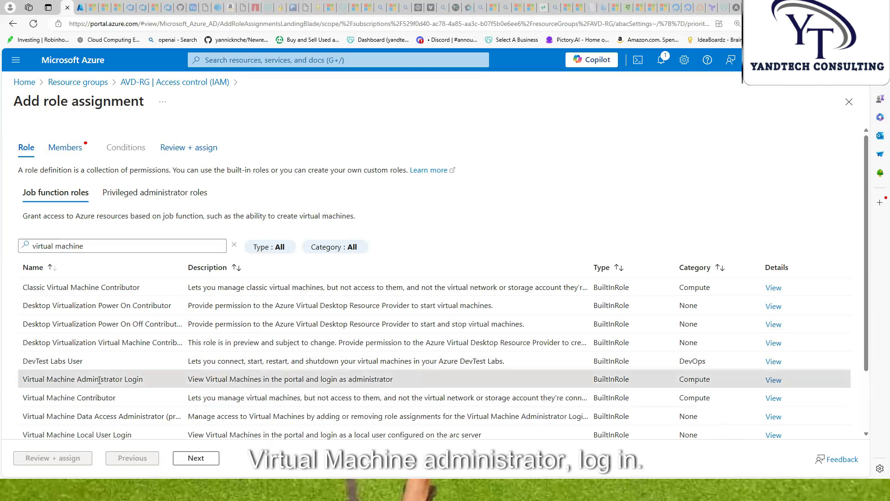
pyautogui.click(188, 460)
# Add the new user as member, complete the assignment, and open a new browser tab
pyautogui.click(141, 243)
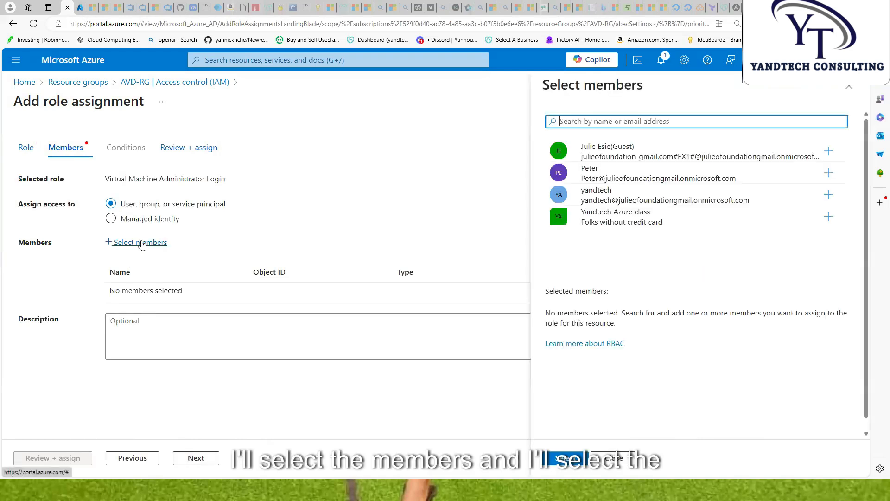
pyautogui.click(828, 195)
pyautogui.click(572, 459)
pyautogui.click(195, 459)
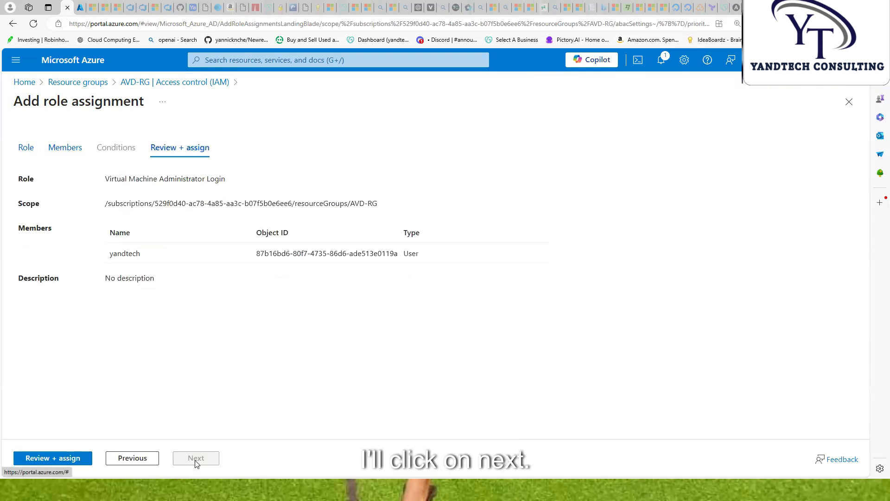
pyautogui.click(59, 461)
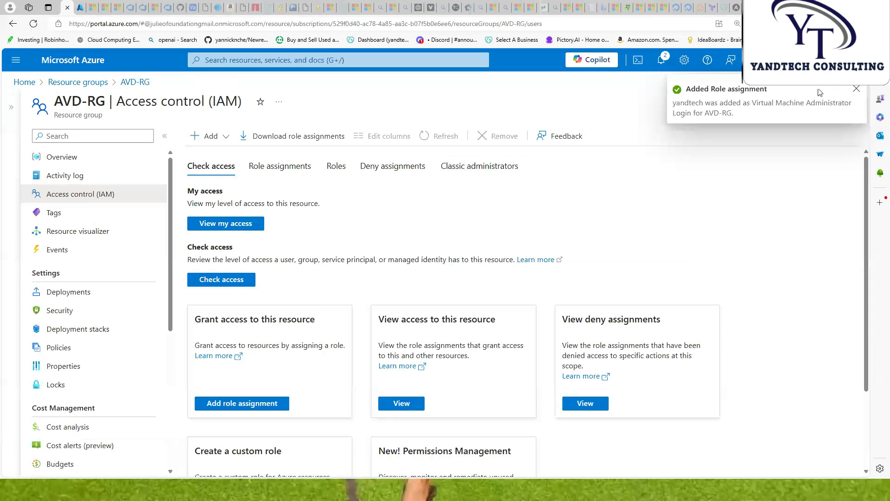
pyautogui.click(857, 91)
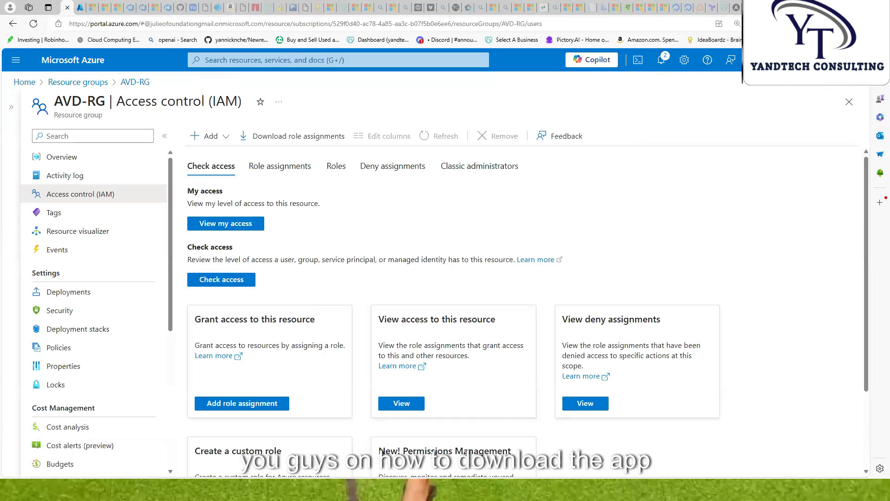
pyautogui.hotkey('ctrl', 't')
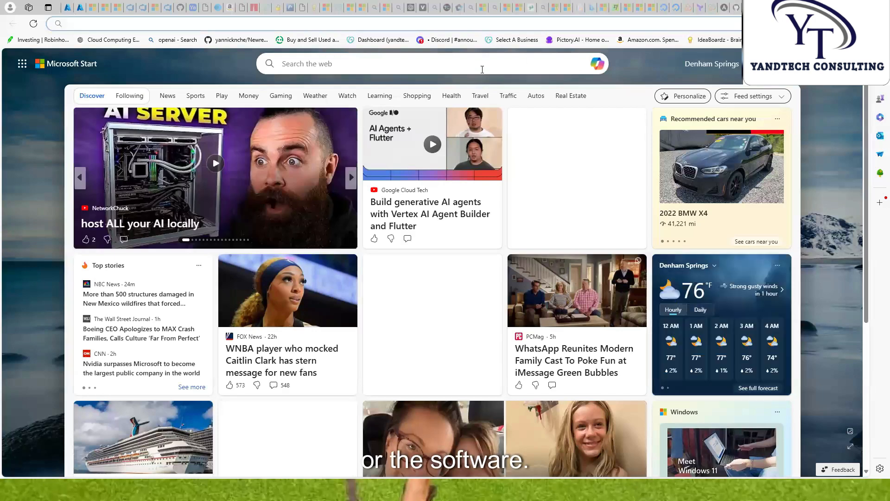
# Search the web for the Azure Virtual Desktop client and open Microsoft Learn's Remote Desktop clients article
pyautogui.click(114, 24)
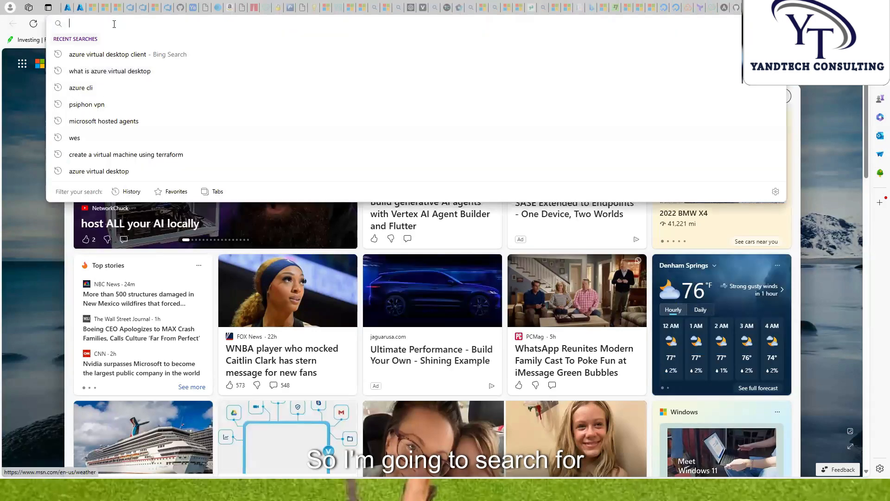
pyautogui.write('azur')
pyautogui.write('e ')
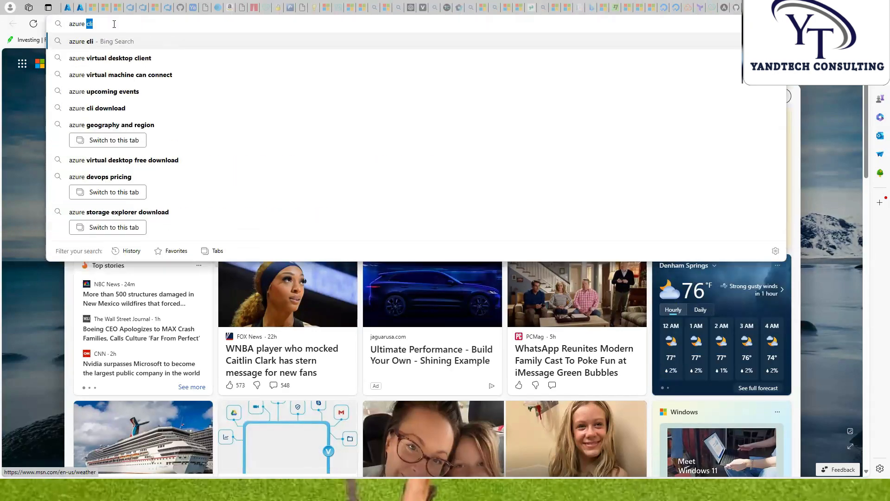
pyautogui.write('vi')
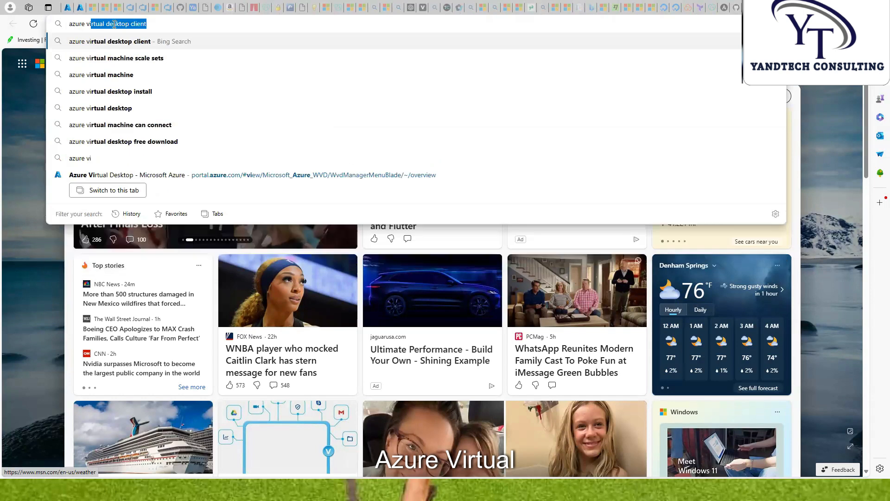
pyautogui.write('rtual desktop')
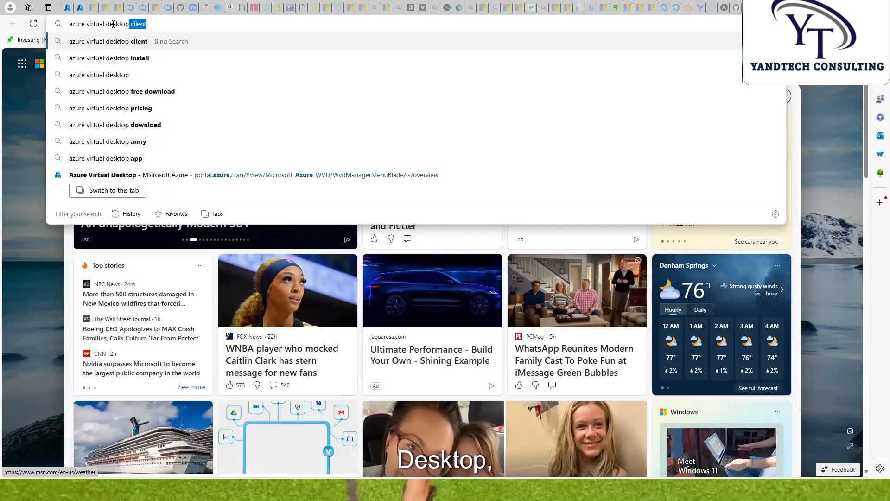
pyautogui.click(125, 43)
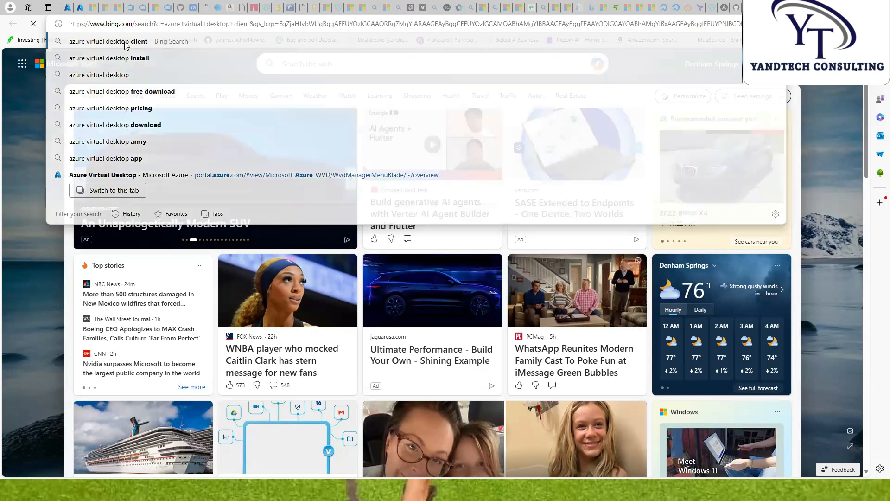
pyautogui.scroll(-1, 156, 170)
pyautogui.scroll(-1, 156, 171)
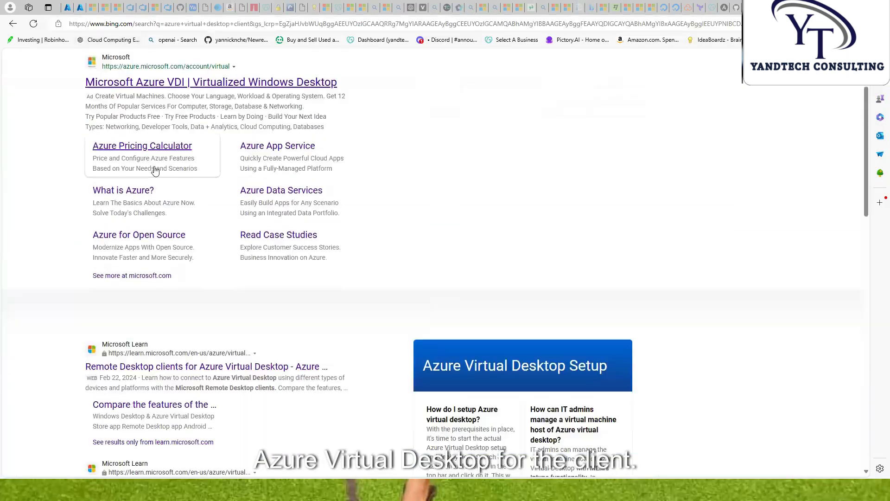
pyautogui.click(134, 367)
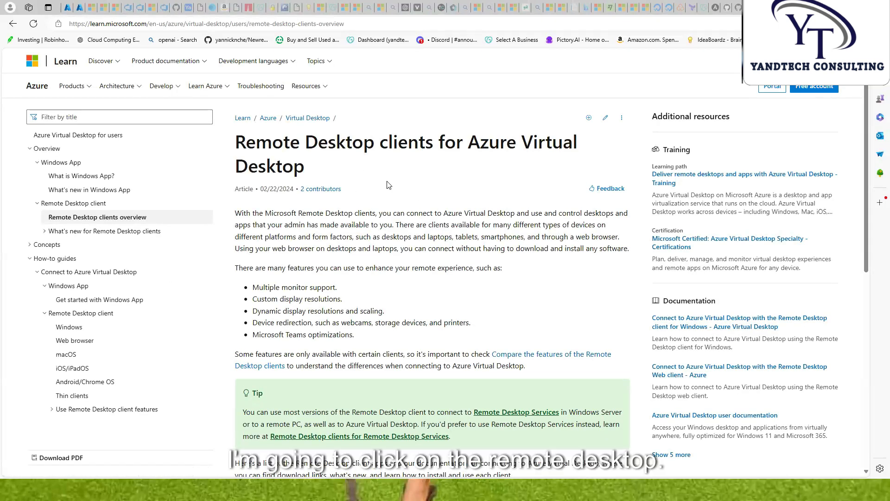
# Open the Windows client guide and scroll to its MSI download and install steps
pyautogui.click(69, 328)
pyautogui.scroll(-1, 364, 257)
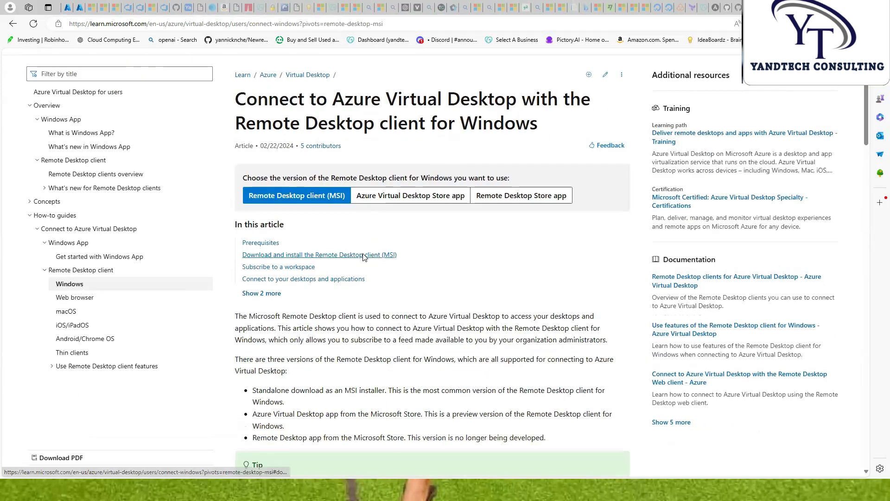
pyautogui.scroll(1, 371, 195)
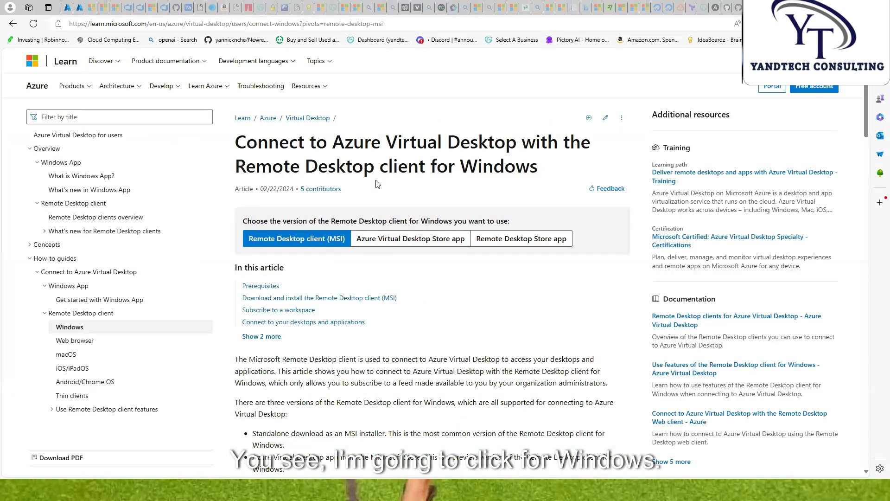
pyautogui.scroll(-10, 377, 184)
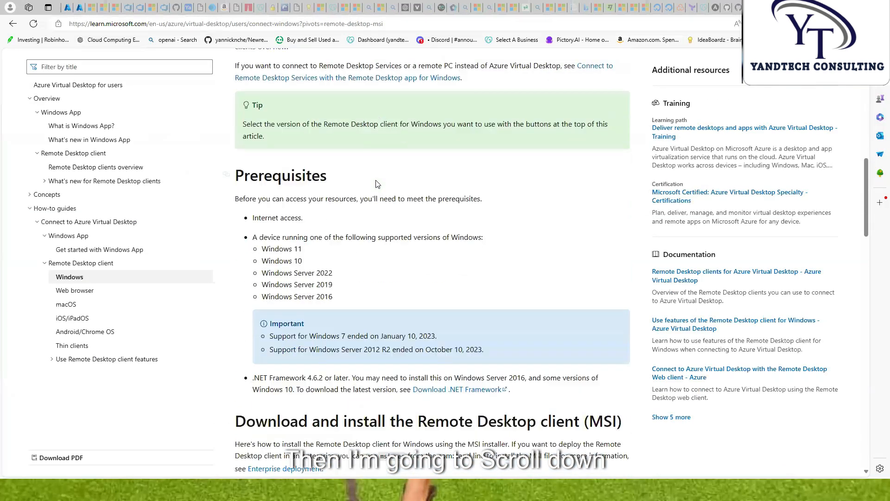
pyautogui.scroll(-4, 377, 184)
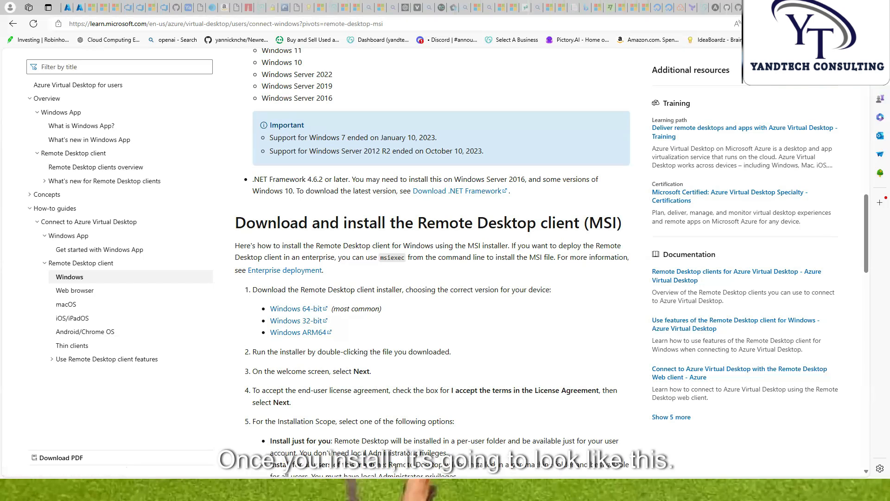
pyautogui.hotkey('alt', 'Tab')
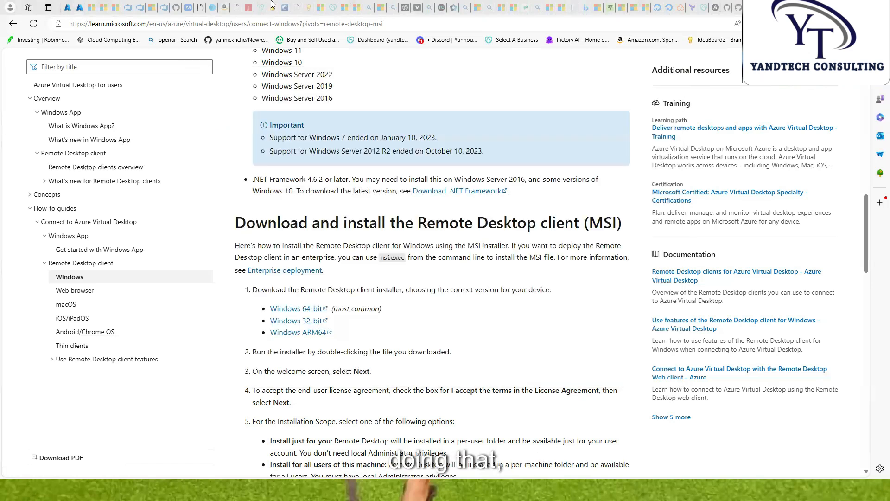
# Back in the Azure portal, open Microsoft Entra ID's All users list showing 3 users
pyautogui.click(66, 9)
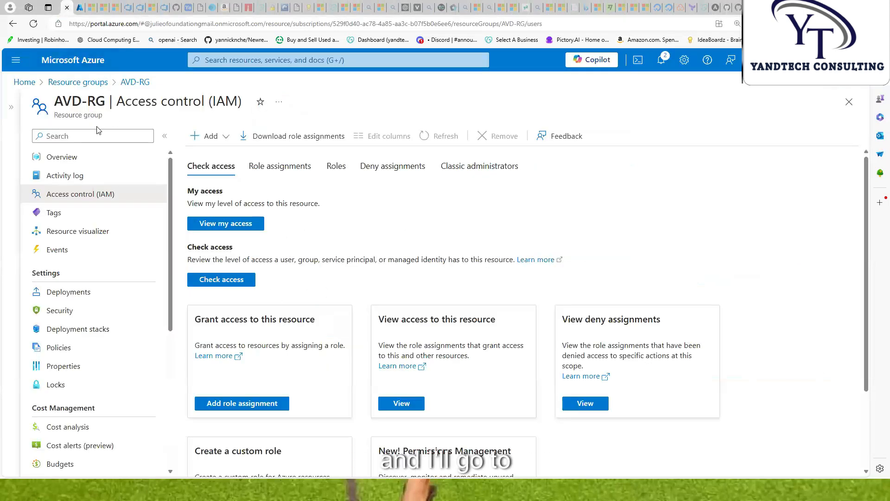
pyautogui.click(18, 61)
pyautogui.click(69, 384)
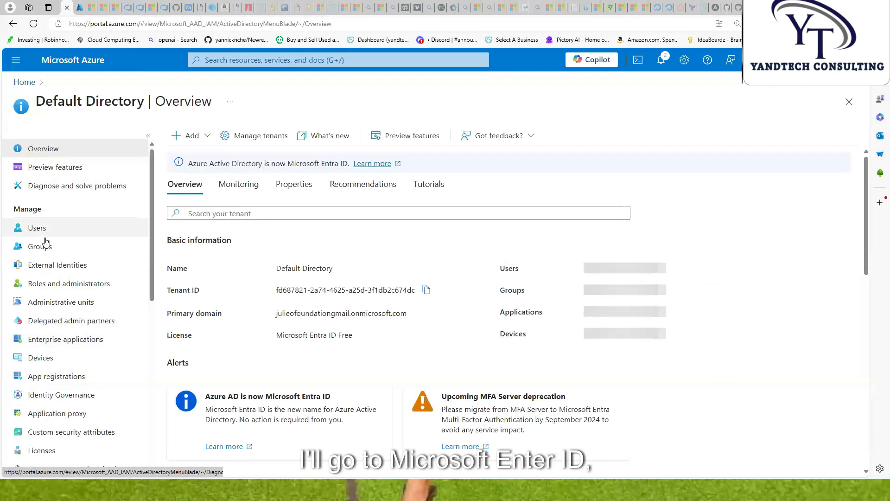
pyautogui.click(40, 229)
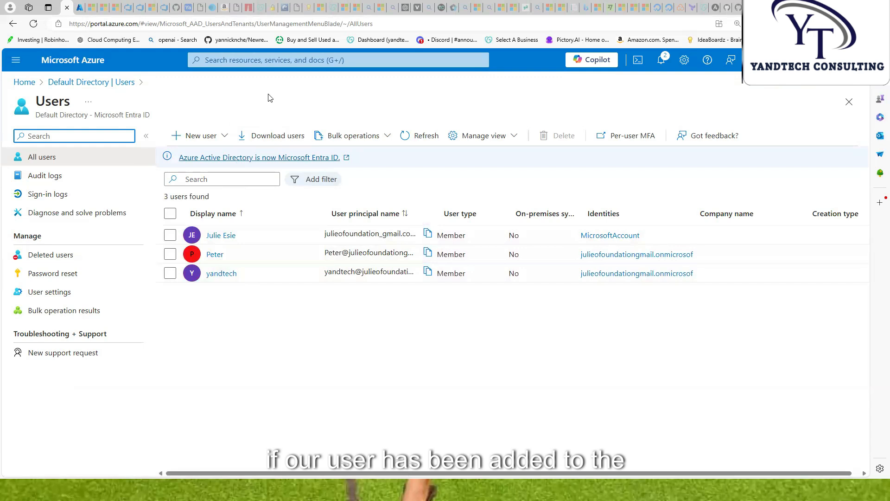
pyautogui.click(244, 62)
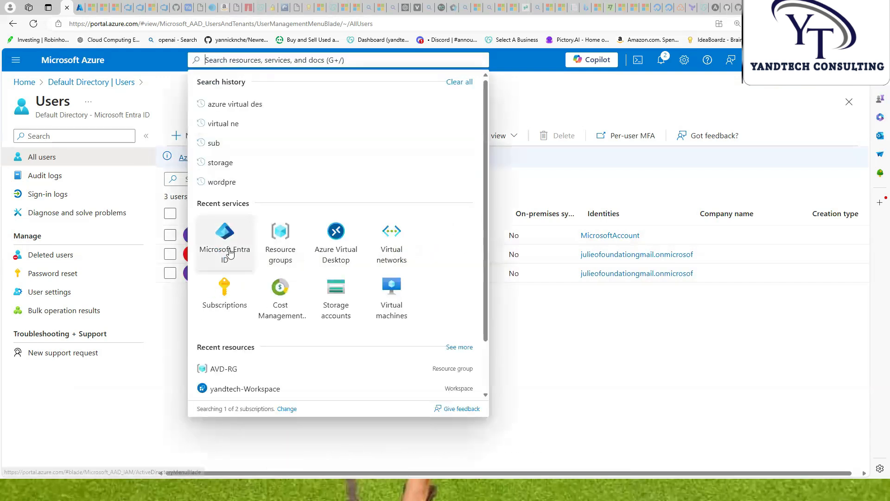
# Open the yandtech-hp-DAG application group's Assignments in Azure Virtual Desktop
pyautogui.click(343, 236)
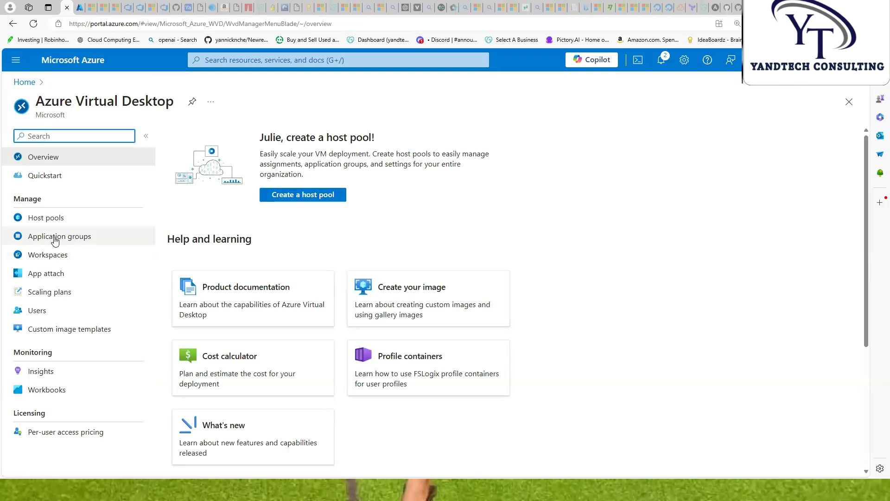
pyautogui.click(58, 236)
pyautogui.click(294, 302)
pyautogui.click(240, 229)
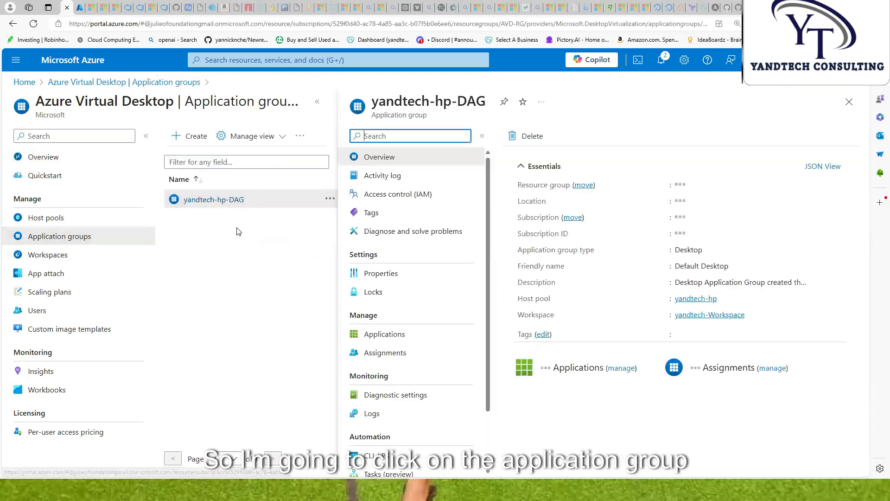
pyautogui.click(318, 103)
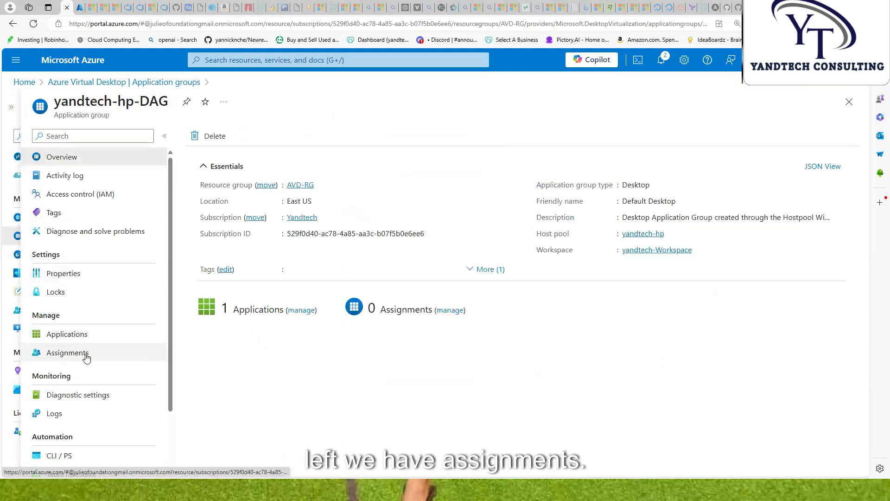
pyautogui.click(69, 353)
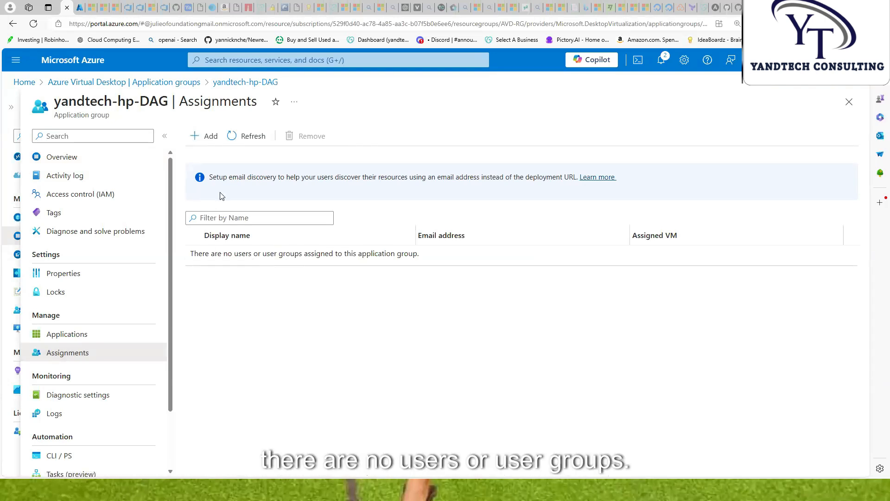
# Add the newly created directory user to the group's assignments
pyautogui.click(208, 140)
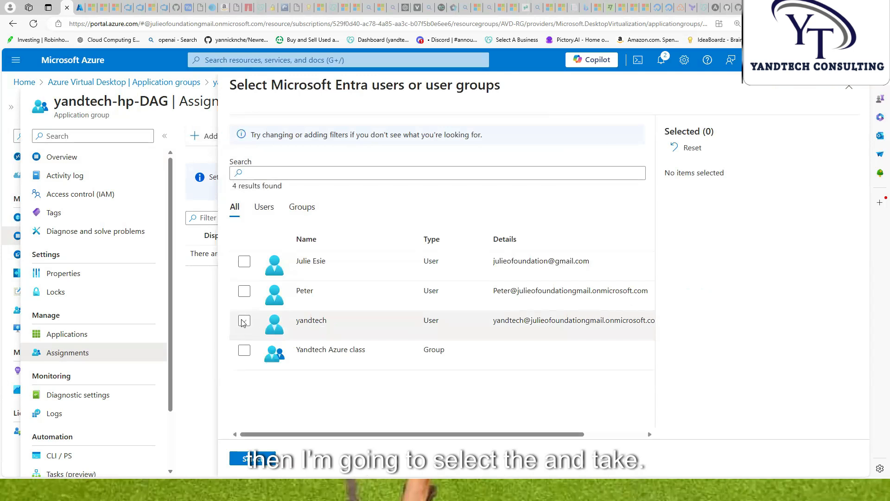
pyautogui.click(245, 321)
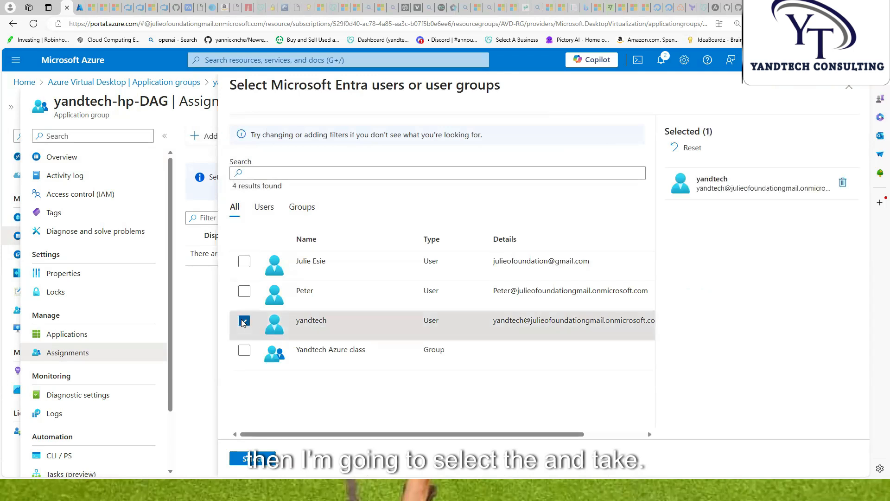
pyautogui.click(260, 459)
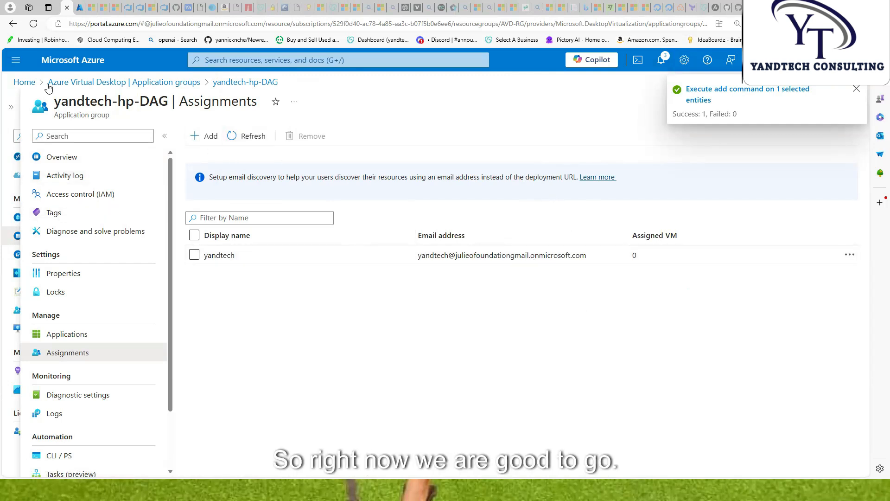
# Return from the application groups to the list of AVD workspaces
pyautogui.click(85, 83)
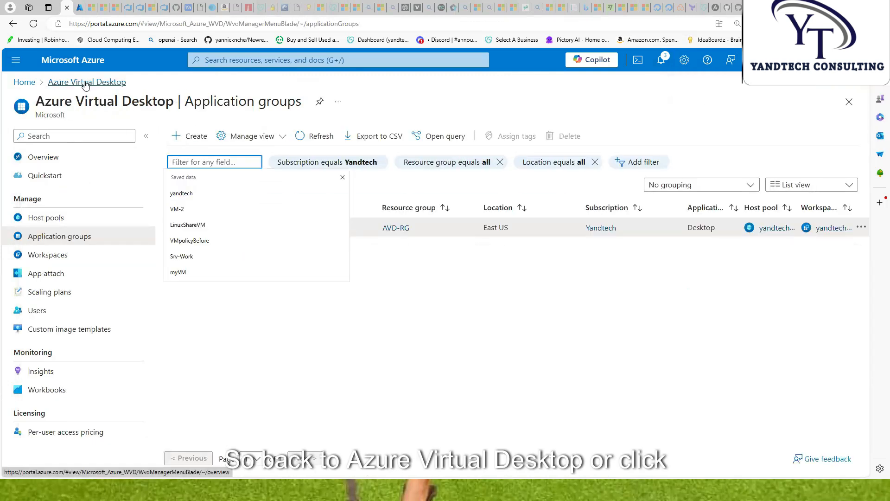
pyautogui.click(60, 258)
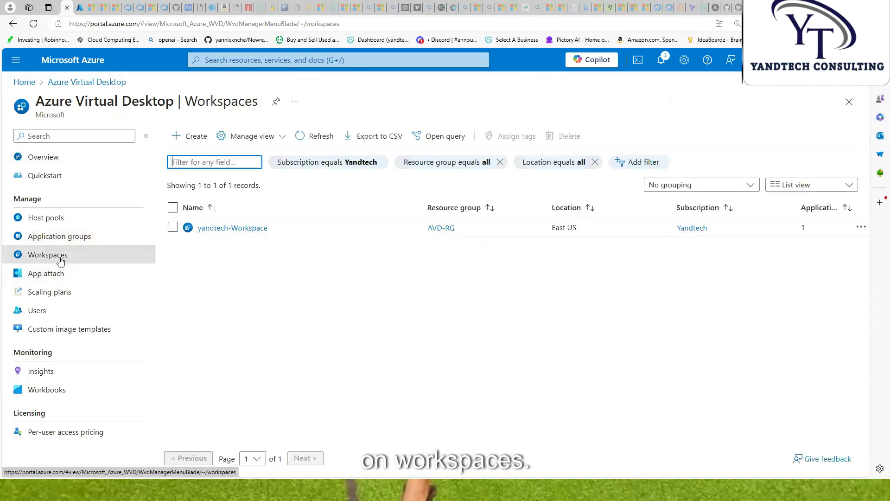
pyautogui.click(358, 333)
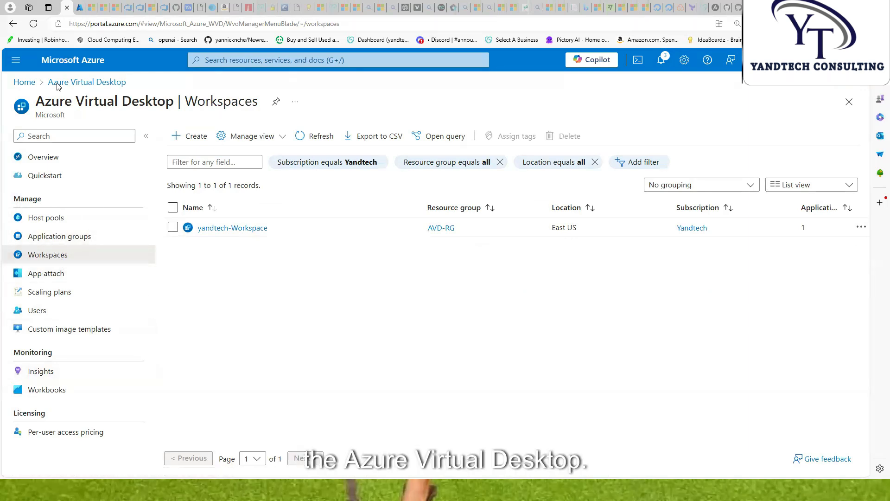
# Copy the desktop user's user principal name from its Microsoft Entra ID profile
pyautogui.click(16, 60)
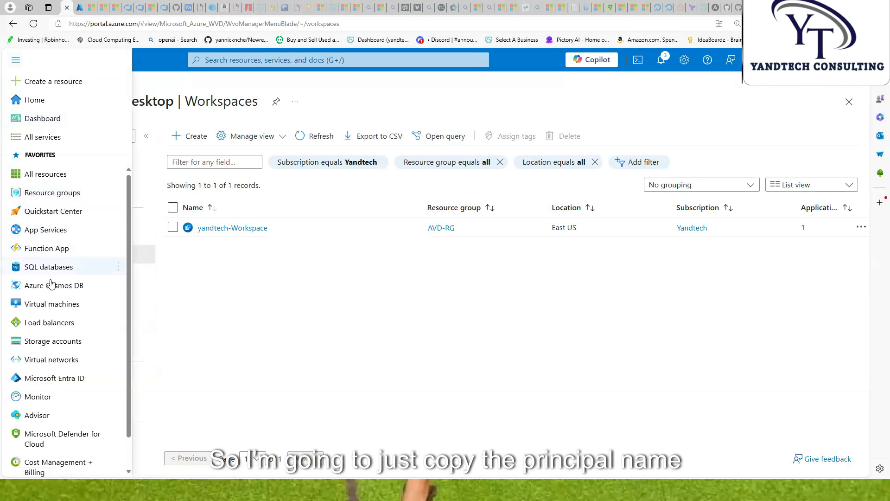
pyautogui.click(61, 380)
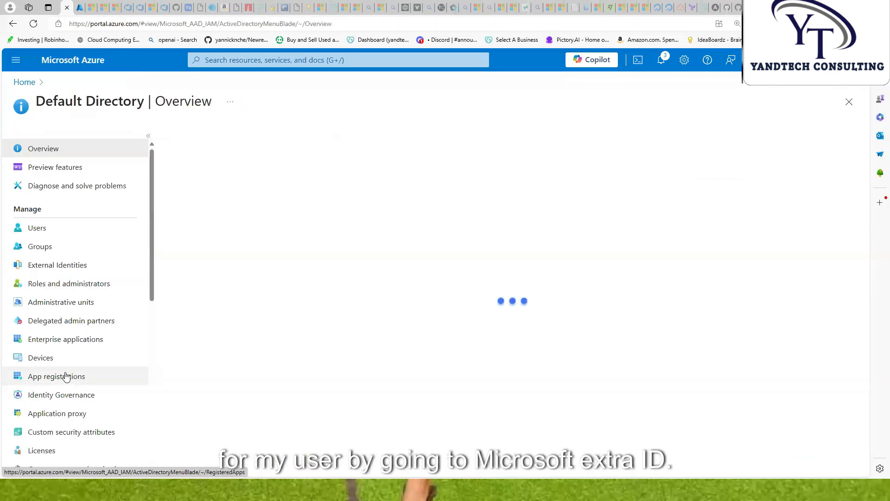
pyautogui.click(41, 229)
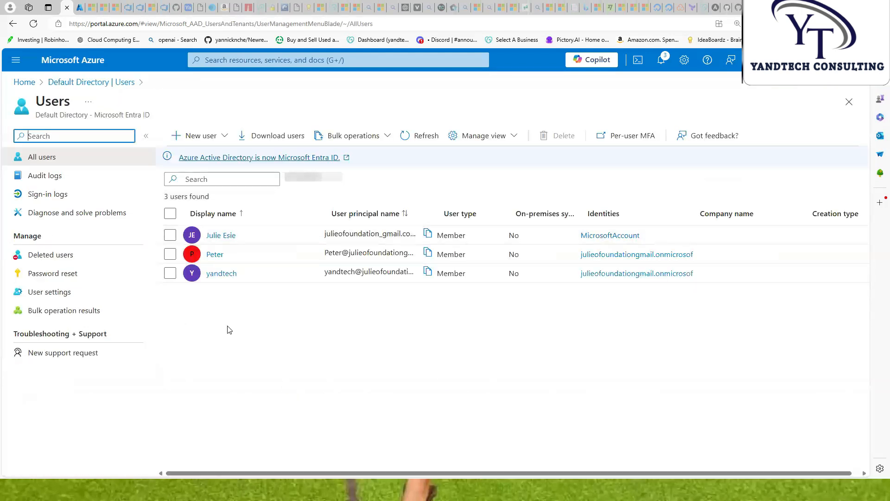
pyautogui.click(221, 274)
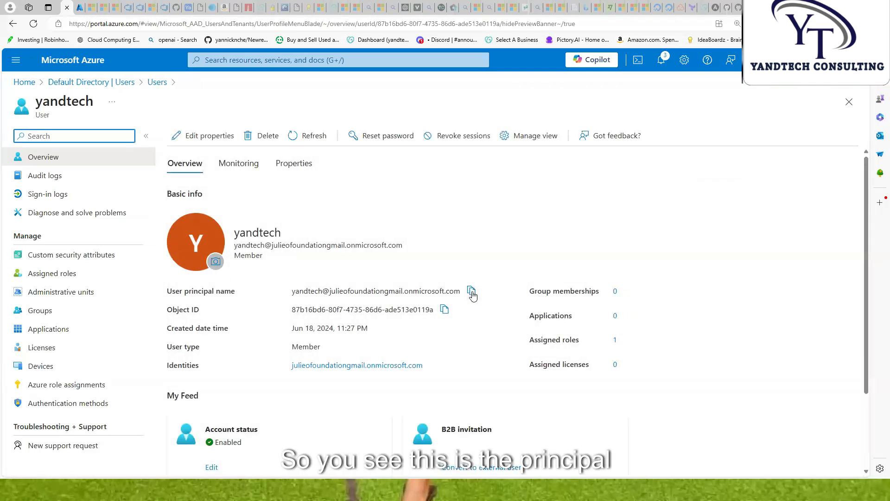
pyautogui.click(471, 292)
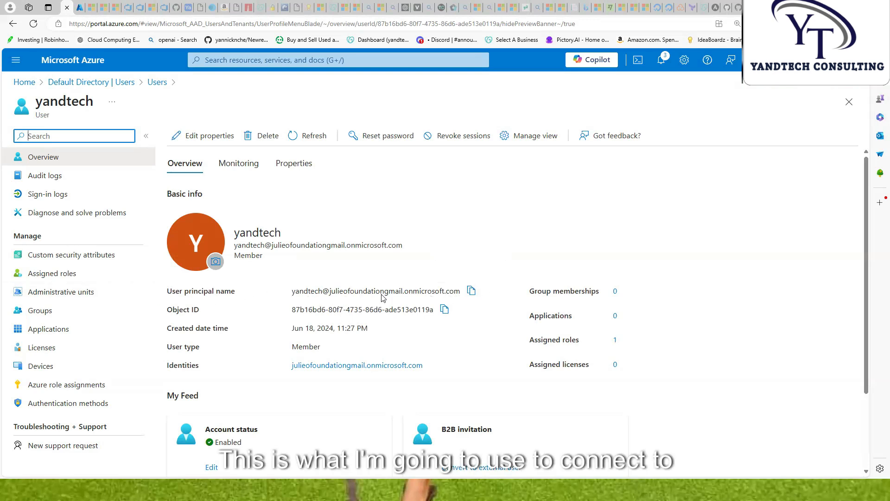
pyautogui.click(472, 291)
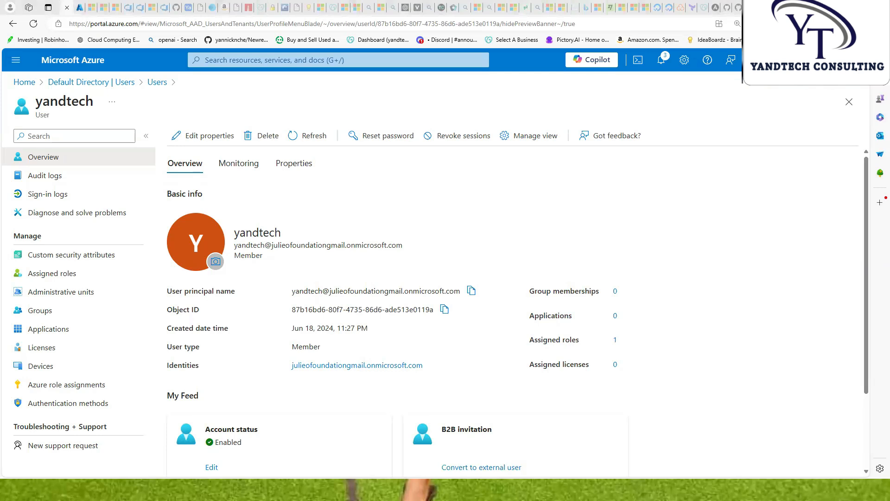
pyautogui.hotkey('alt', 'Tab')
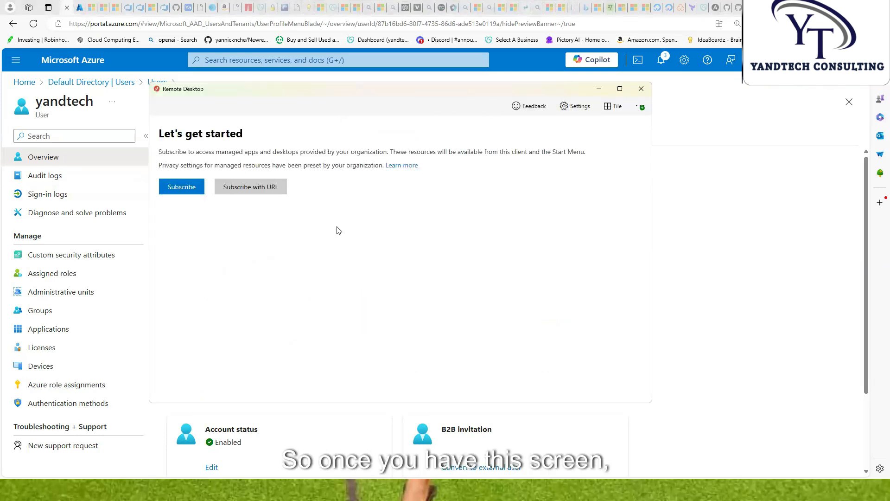
# Subscribe in Remote Desktop using the pasted UPN and the account password
pyautogui.click(176, 188)
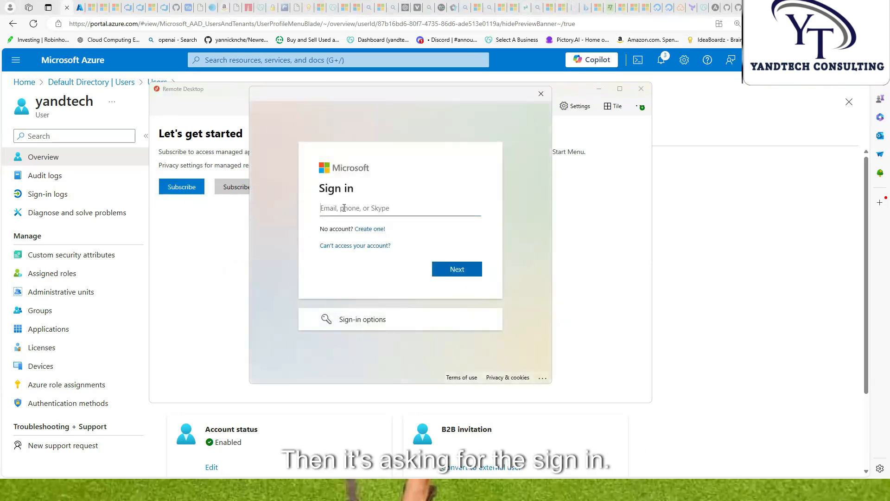
pyautogui.hotkey('ctrl', 'v')
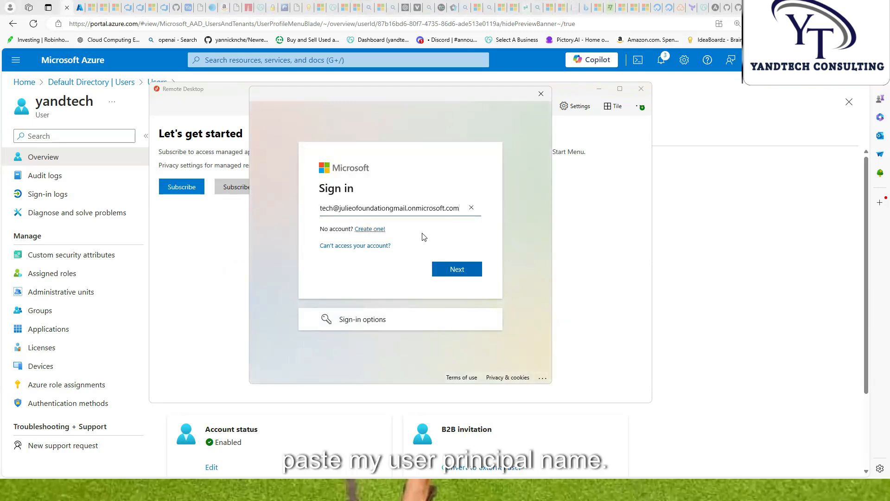
pyautogui.click(458, 274)
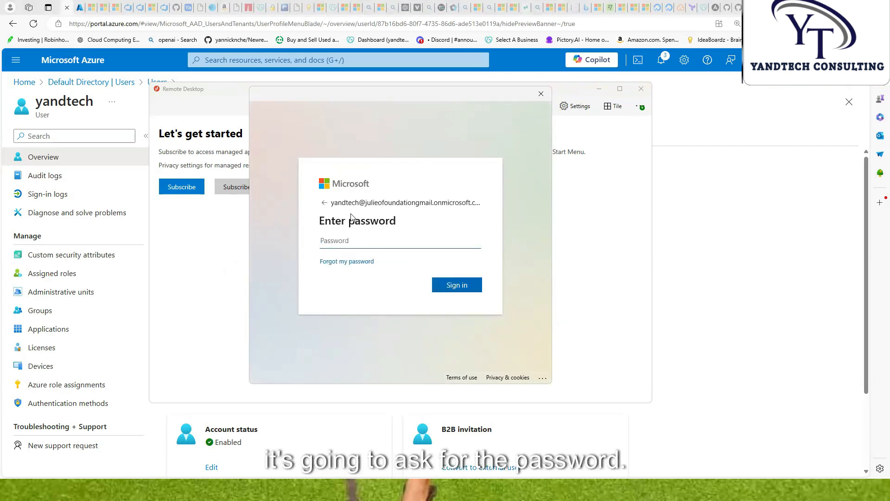
pyautogui.write('•••')
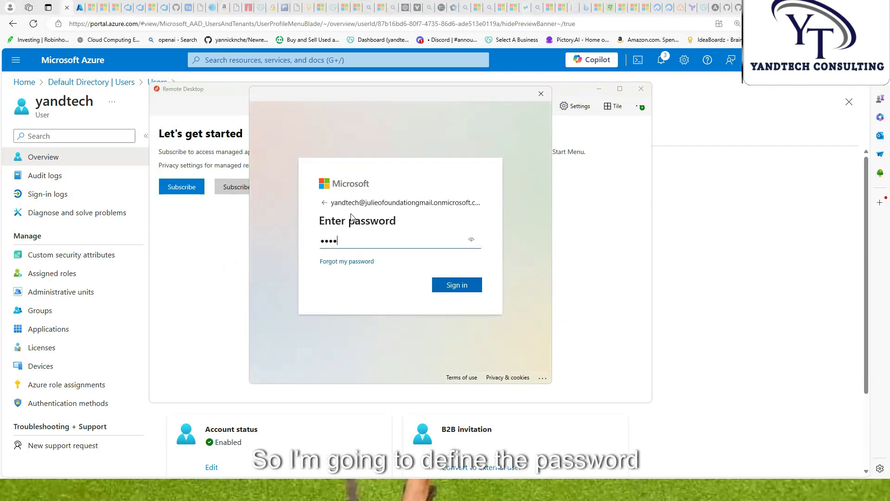
pyautogui.write('•••••••••••••')
pyautogui.click(466, 287)
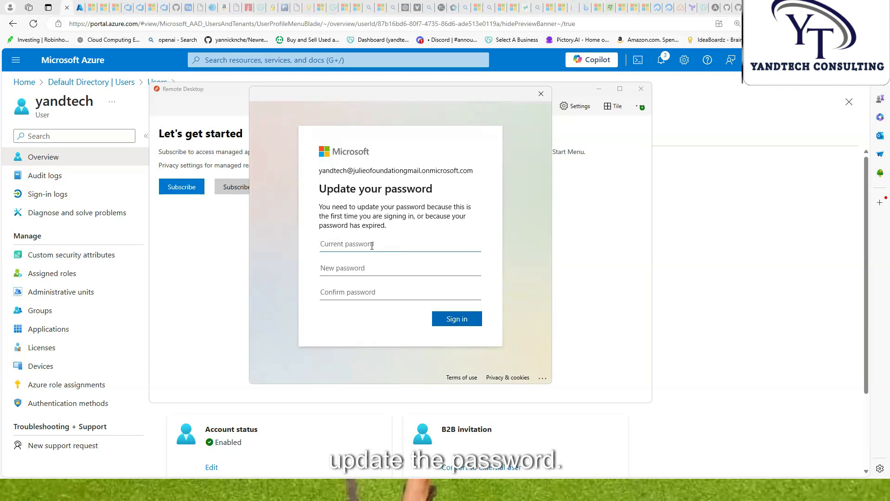
# Set a new password for the user, sign in, and postpone multifactor setup
pyautogui.write('••')
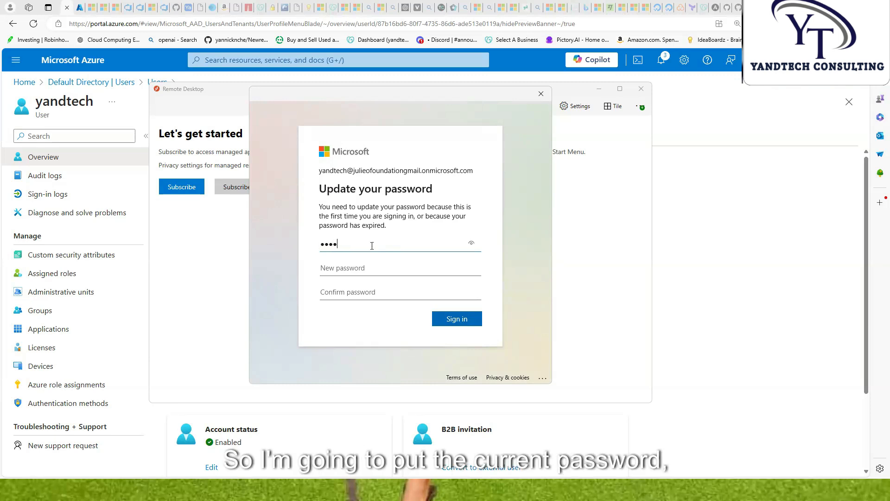
pyautogui.write('•••••')
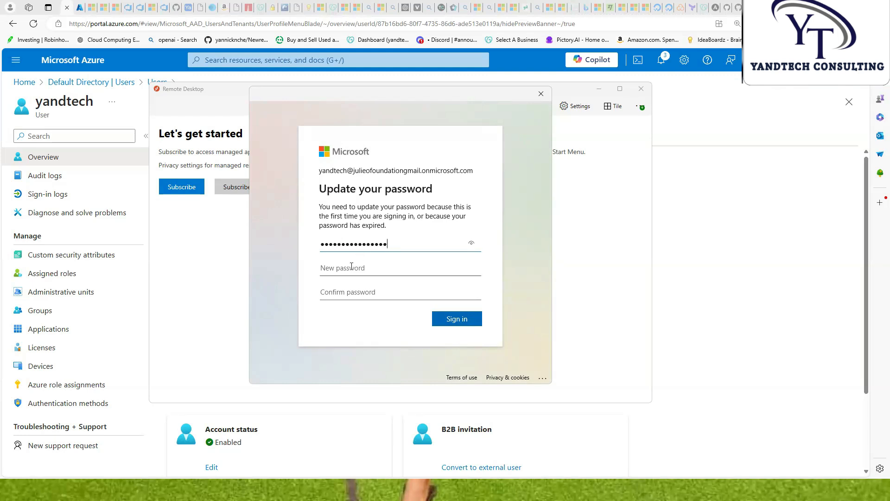
pyautogui.write('•')
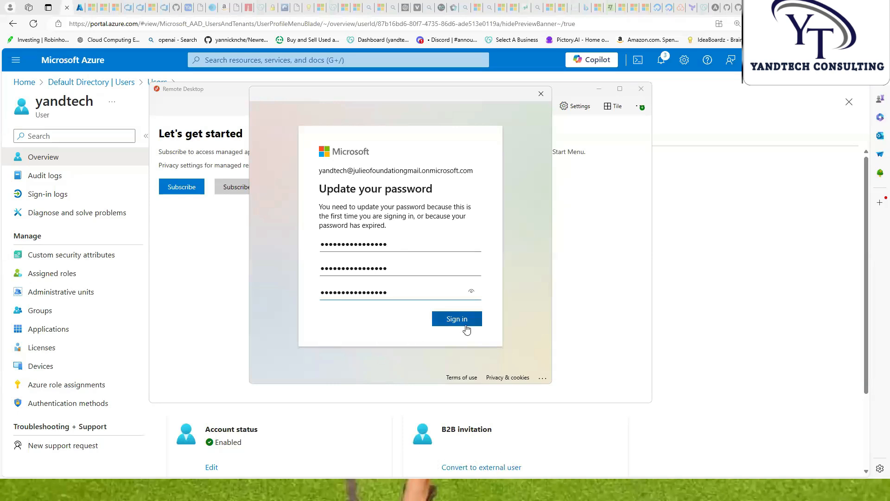
pyautogui.click(458, 318)
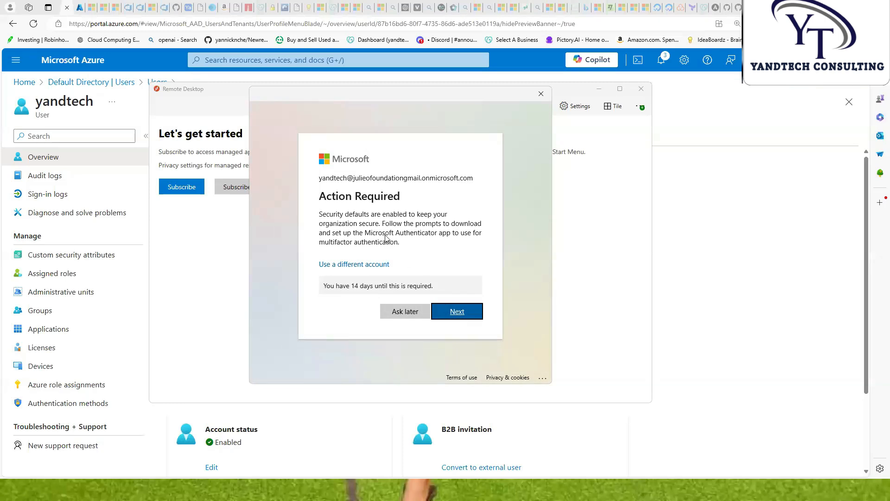
pyautogui.click(402, 314)
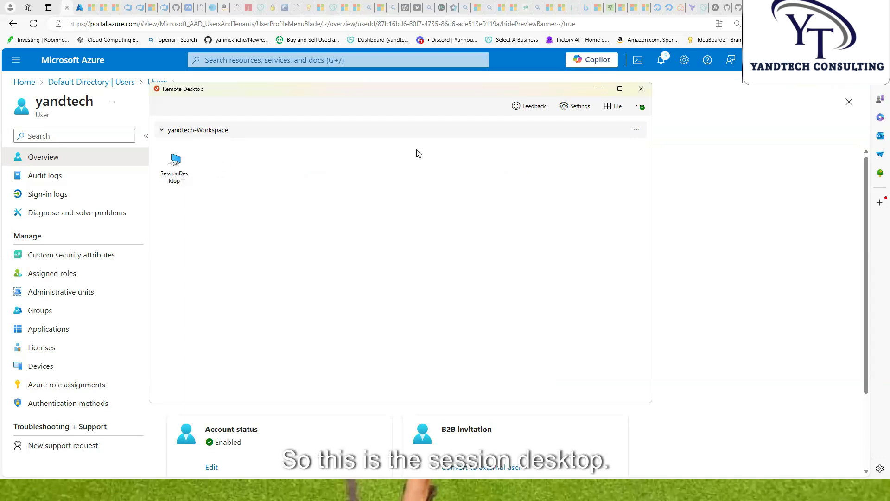
# Launch the SessionDesktop connection and sign in with the user's password
pyautogui.moveTo(390, 92); pyautogui.dragTo(365, 90)
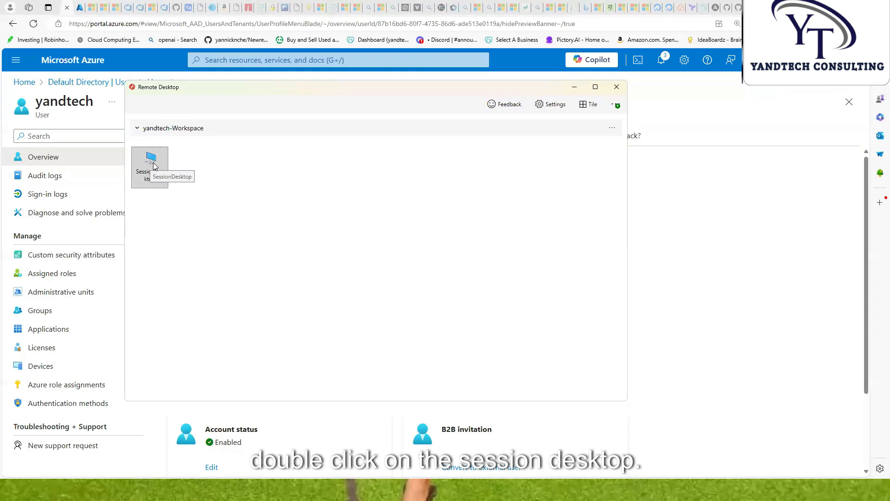
pyautogui.doubleClick(155, 165)
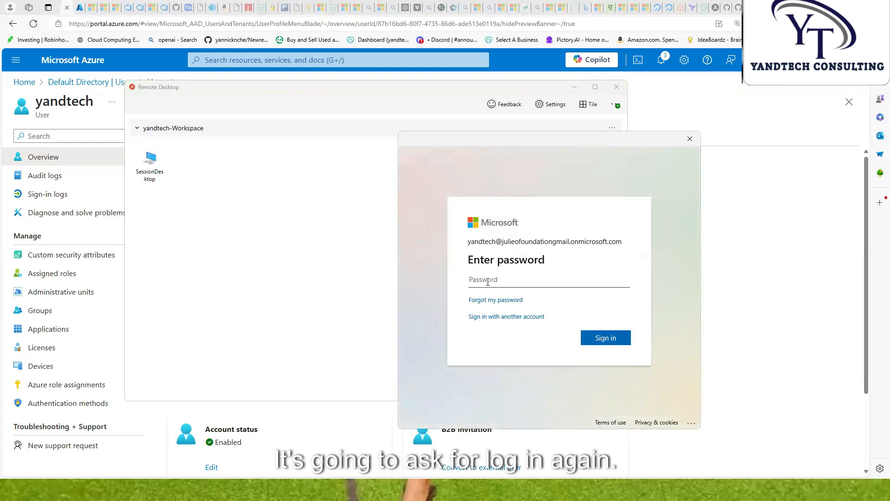
pyautogui.write('•••••')
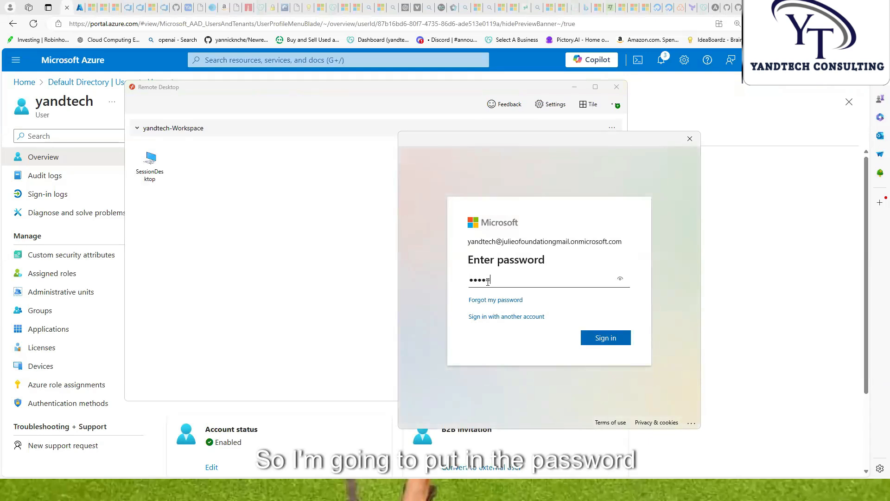
pyautogui.write('•••••••••••')
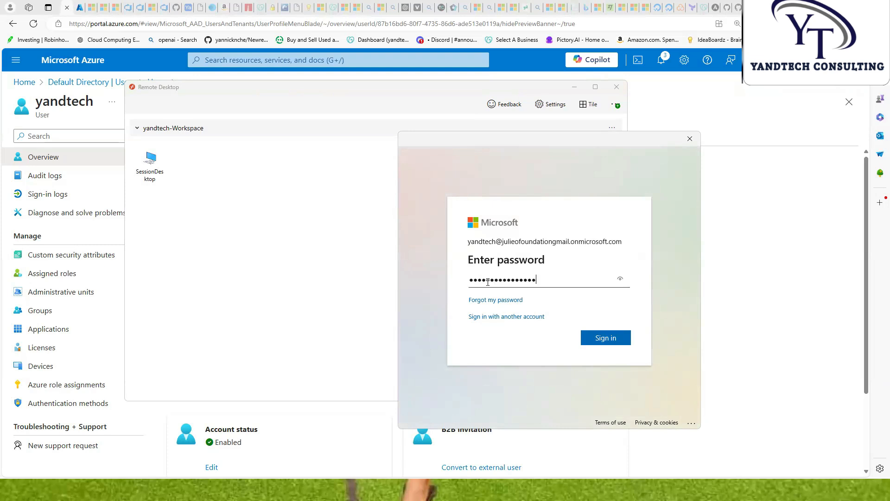
pyautogui.click(604, 340)
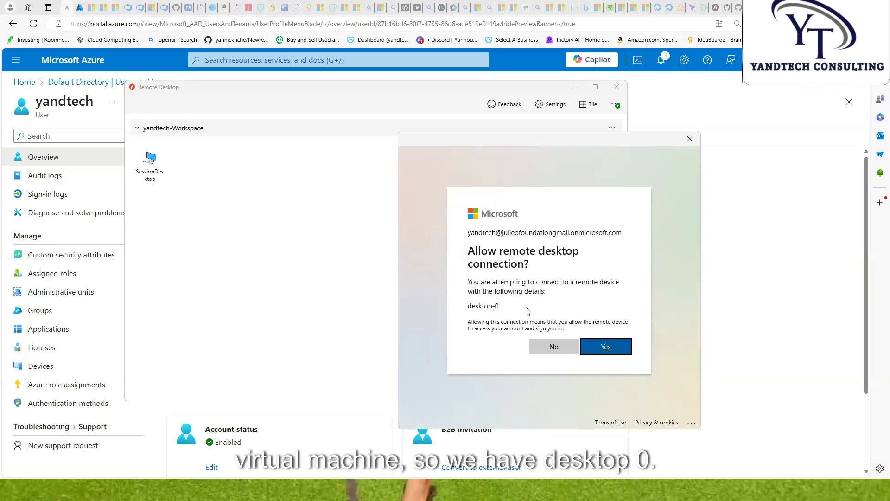
# Allow the remote desktop connection to desktop-0 and let the Windows 11 session load
pyautogui.click(607, 348)
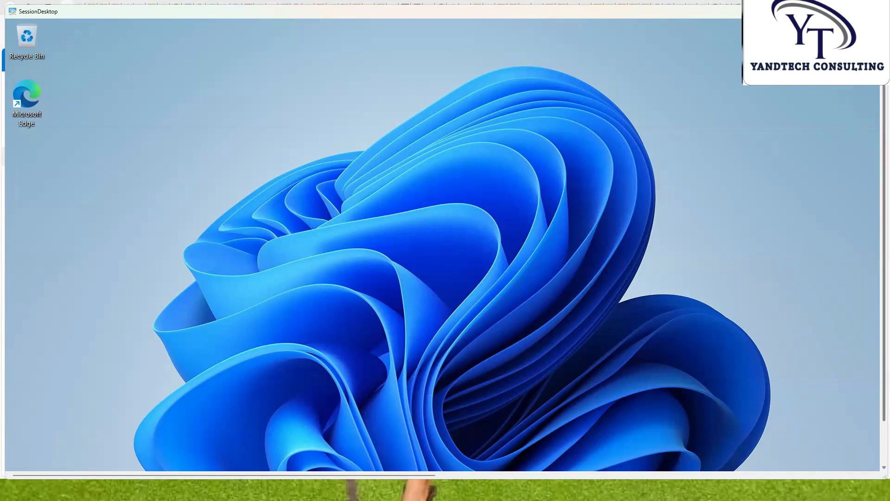
pyautogui.scroll(-2, 876, 132)
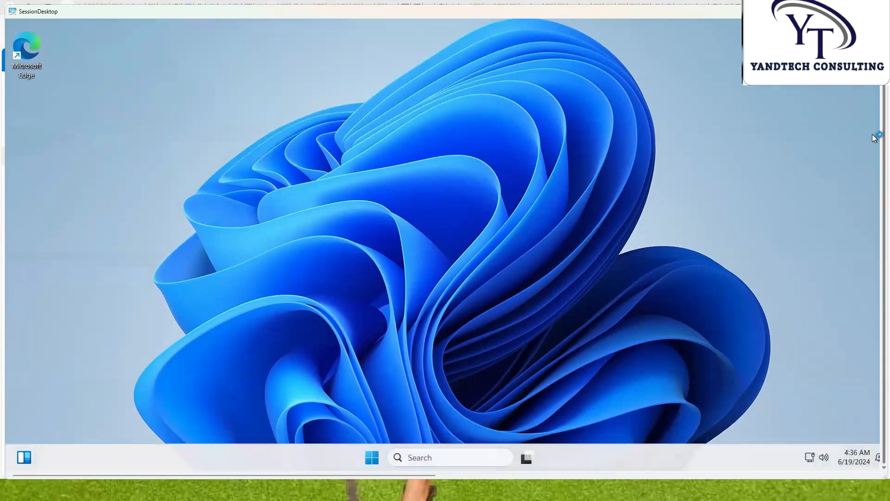